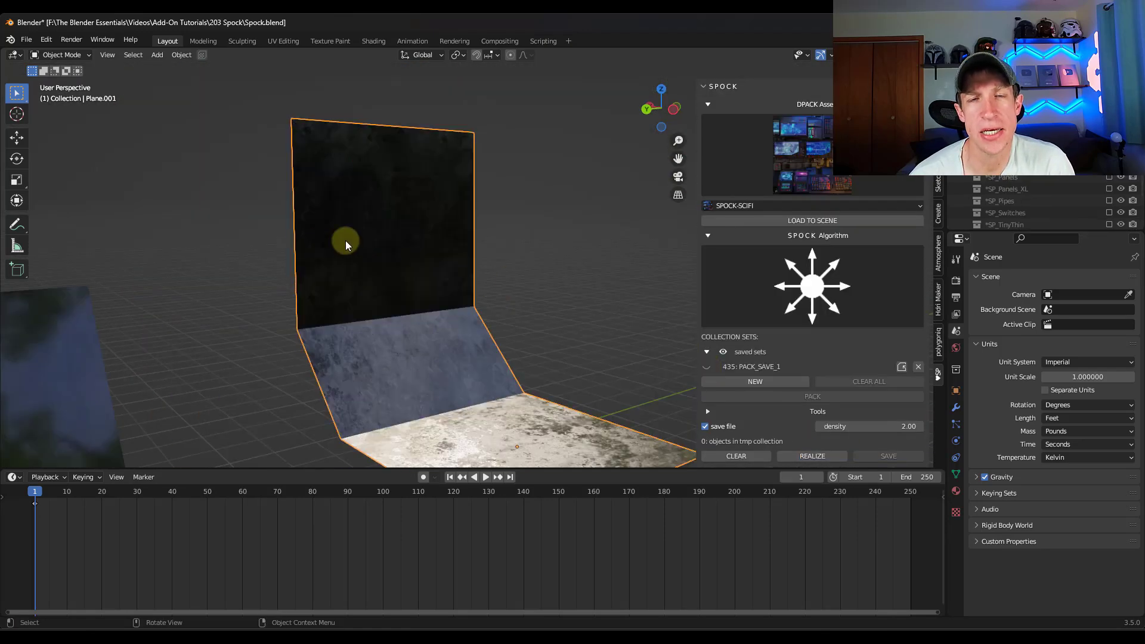
Pack the *SP_Displays collection as instances onto the upright face of the bent plane.
key(Tab)
click(739, 400)
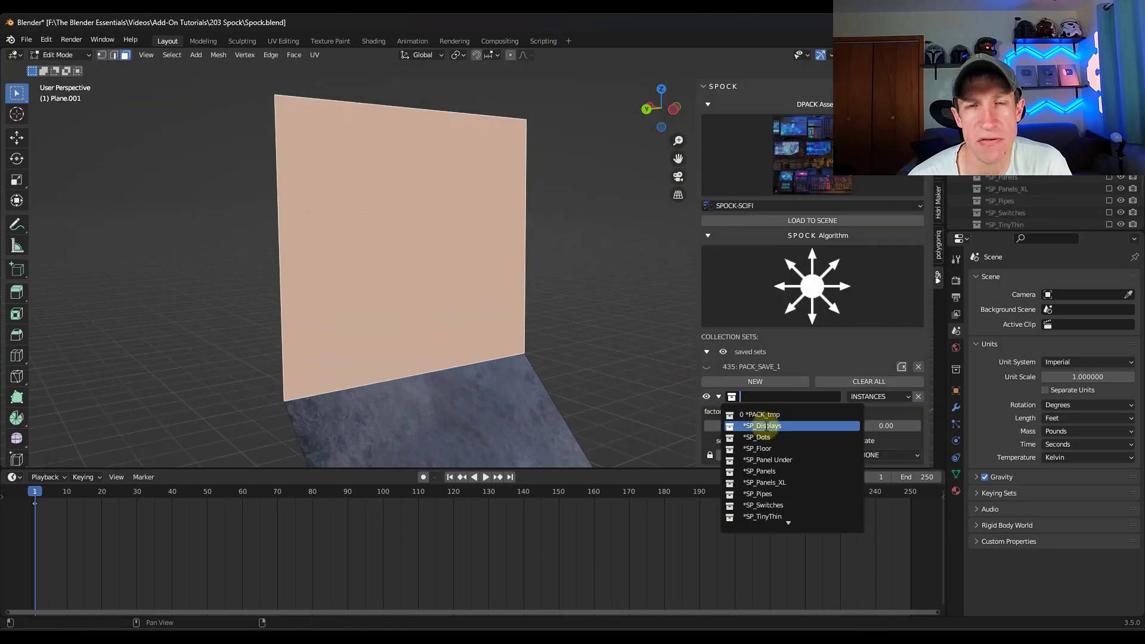
click(769, 419)
scroll(776, 358, down, 3)
click(813, 396)
Set the *SP_Displays set's rotation to 90 and repack the selected face.
click(889, 377)
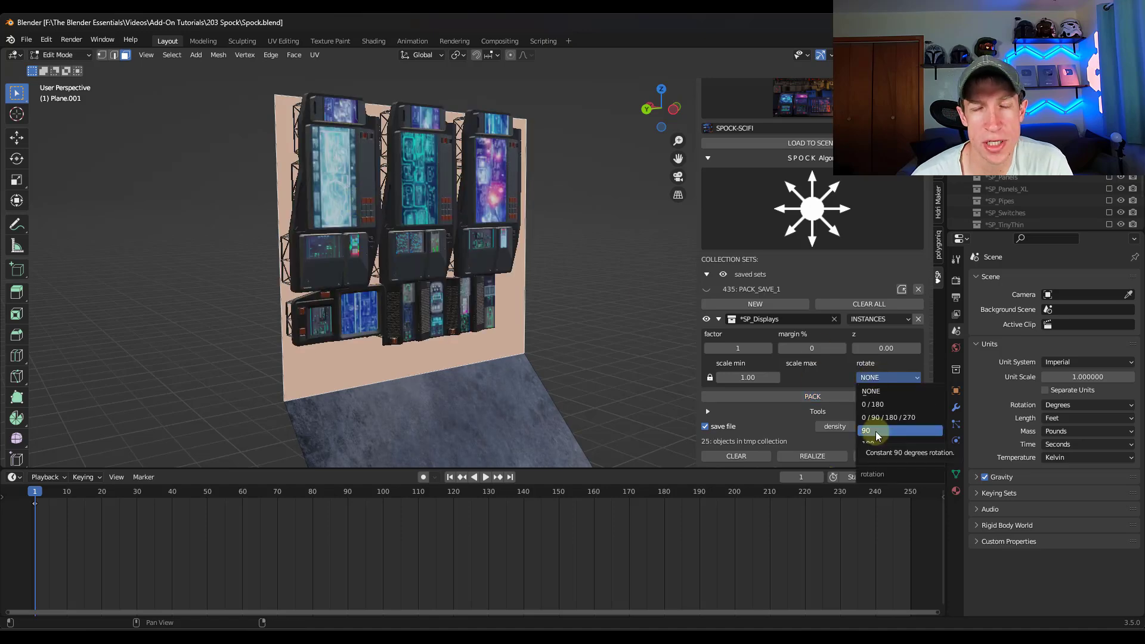
click(877, 394)
click(847, 397)
middle_drag(589, 301, 447, 357)
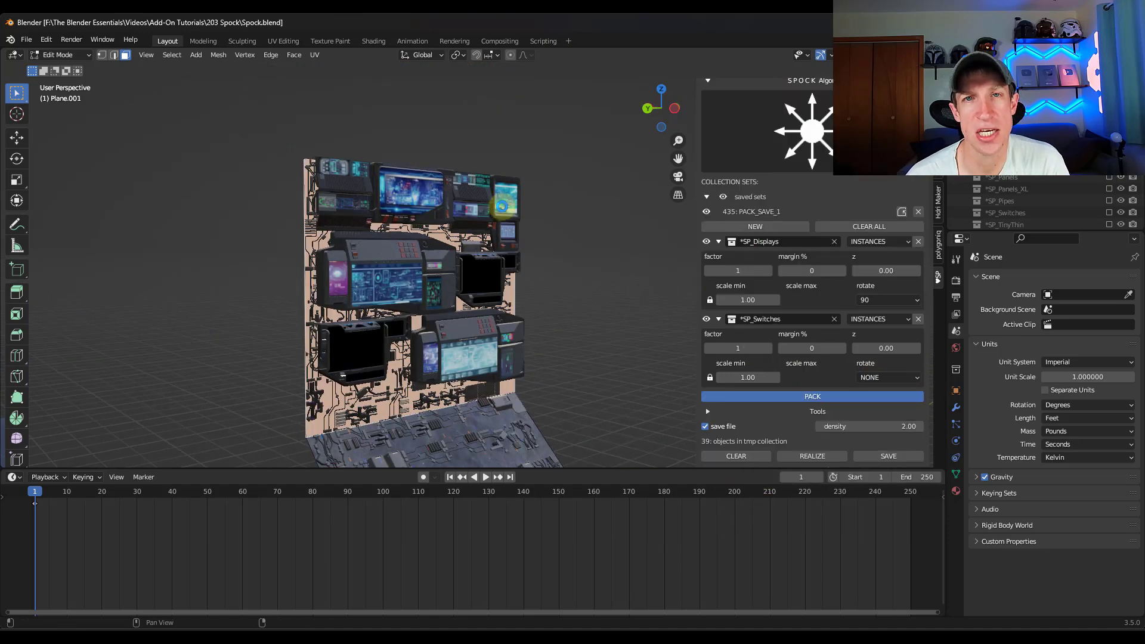
Open the creator's page from the Spock product page on Blender Market and browse the listed products.
scroll(520, 190, up, 6)
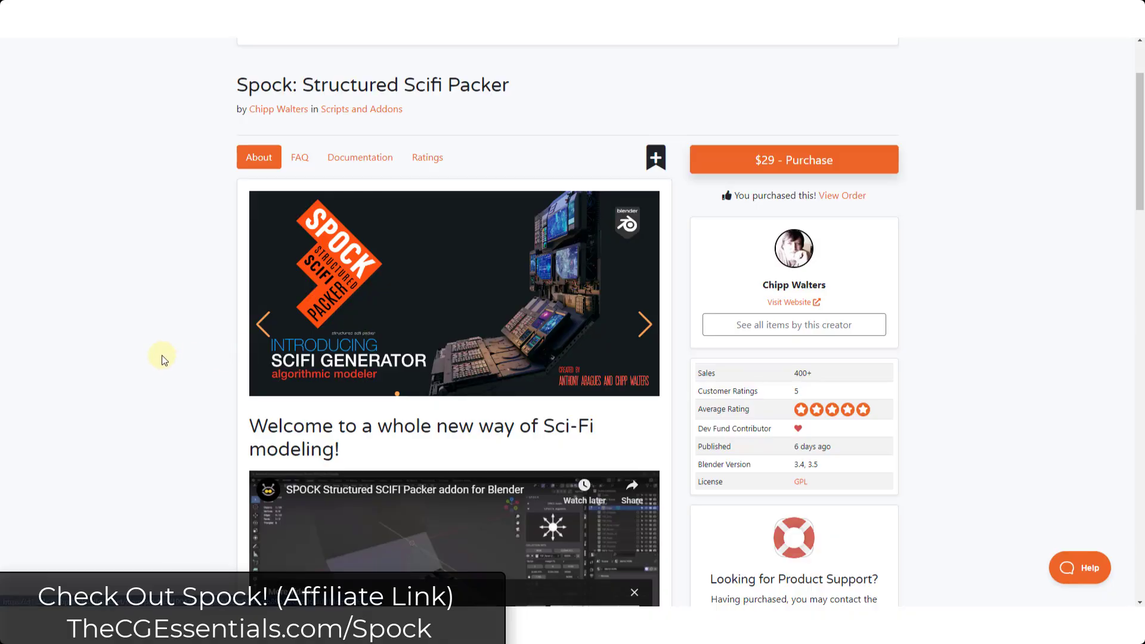
right_click(271, 119)
click(289, 123)
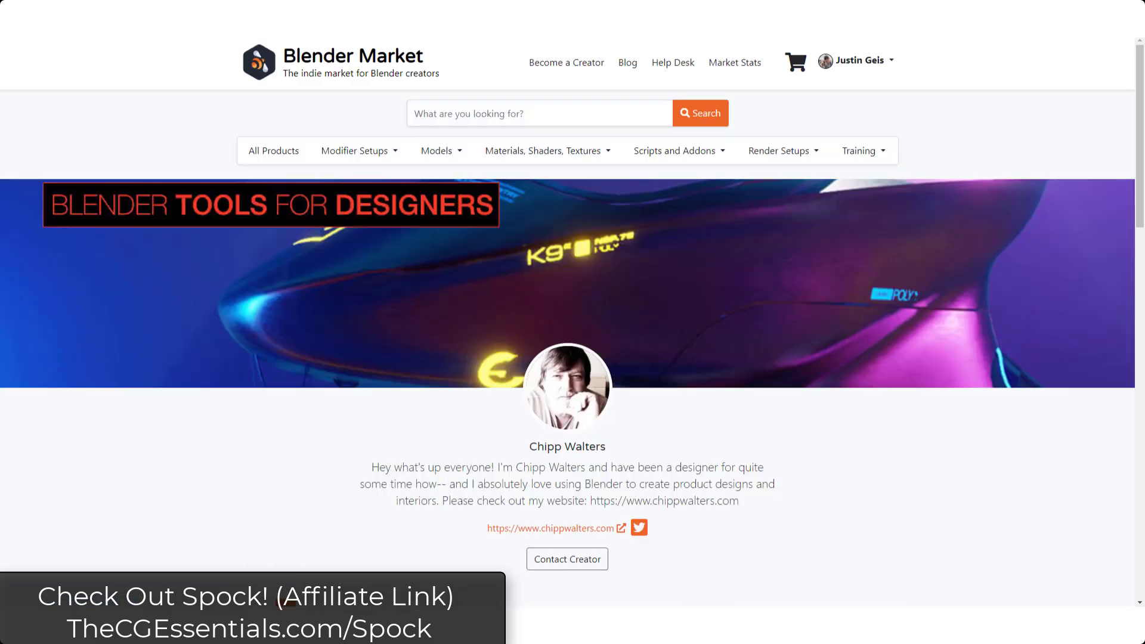
scroll(362, 383, down, 8)
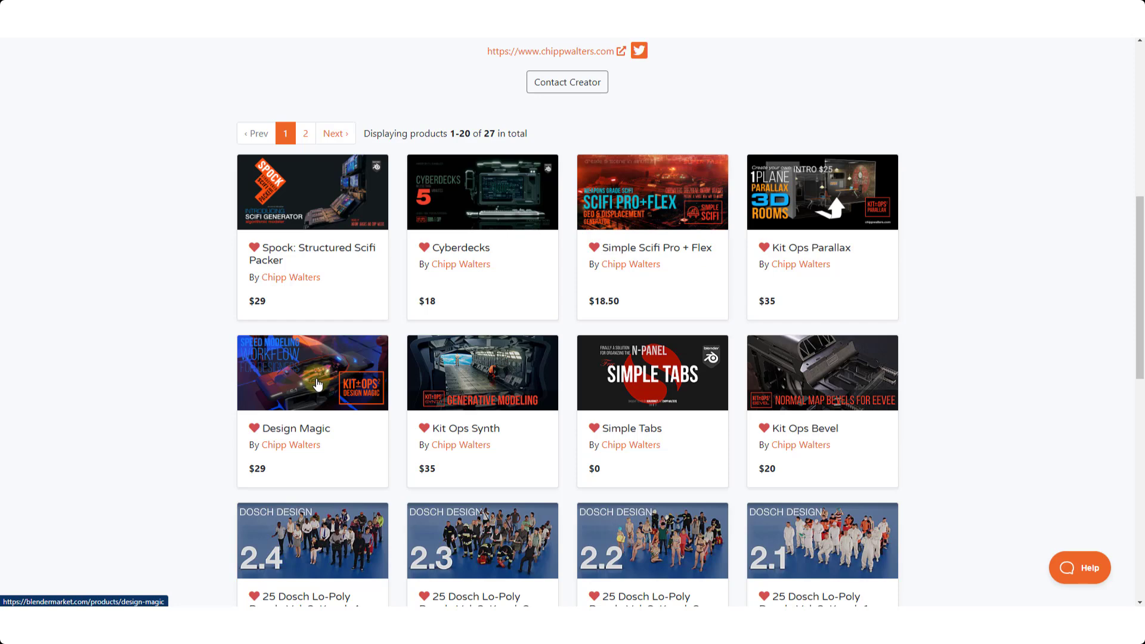
scroll(203, 346, down, 8)
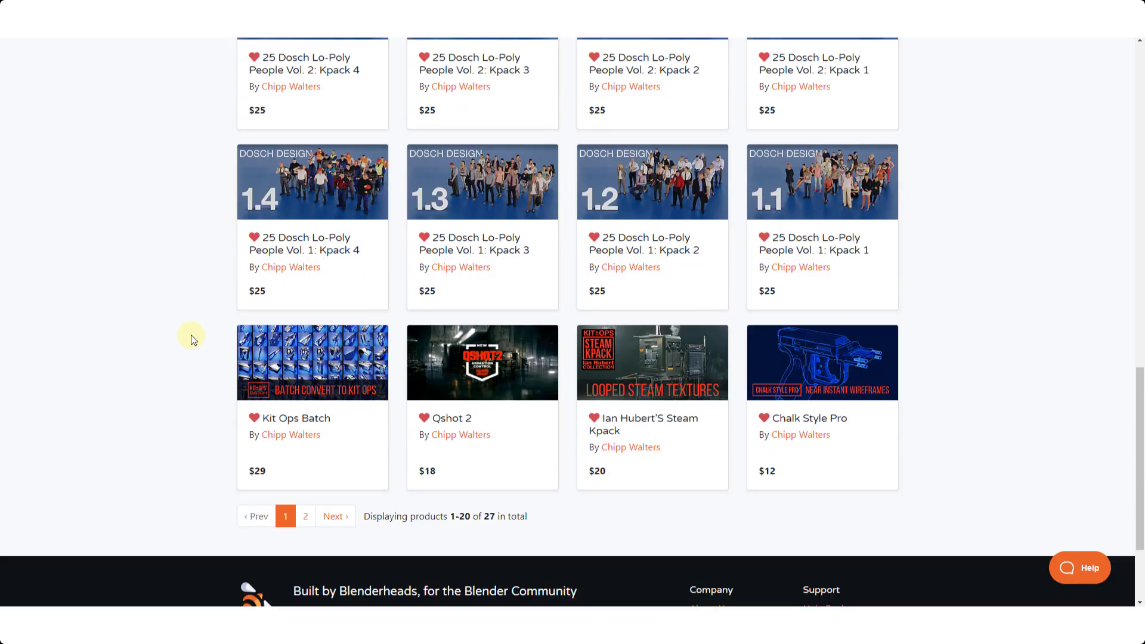
scroll(191, 338, down, 2)
scroll(191, 338, up, 9)
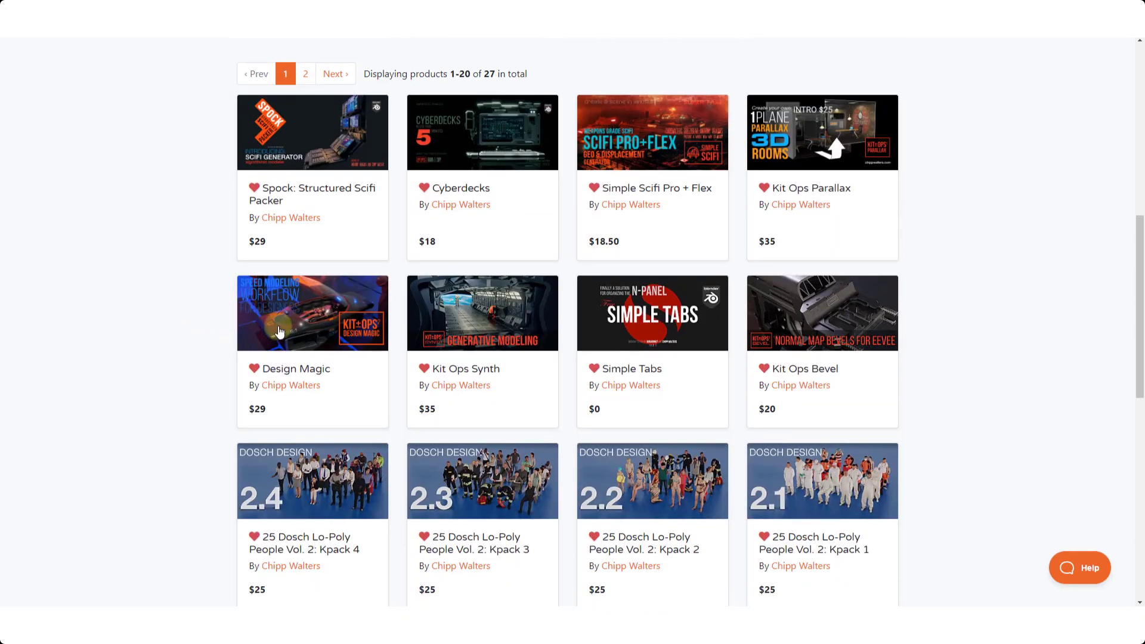
scroll(279, 331, up, 2)
Return to the Spock: Structured Scifi Packer product page and look through its gallery of example images.
click(281, 316)
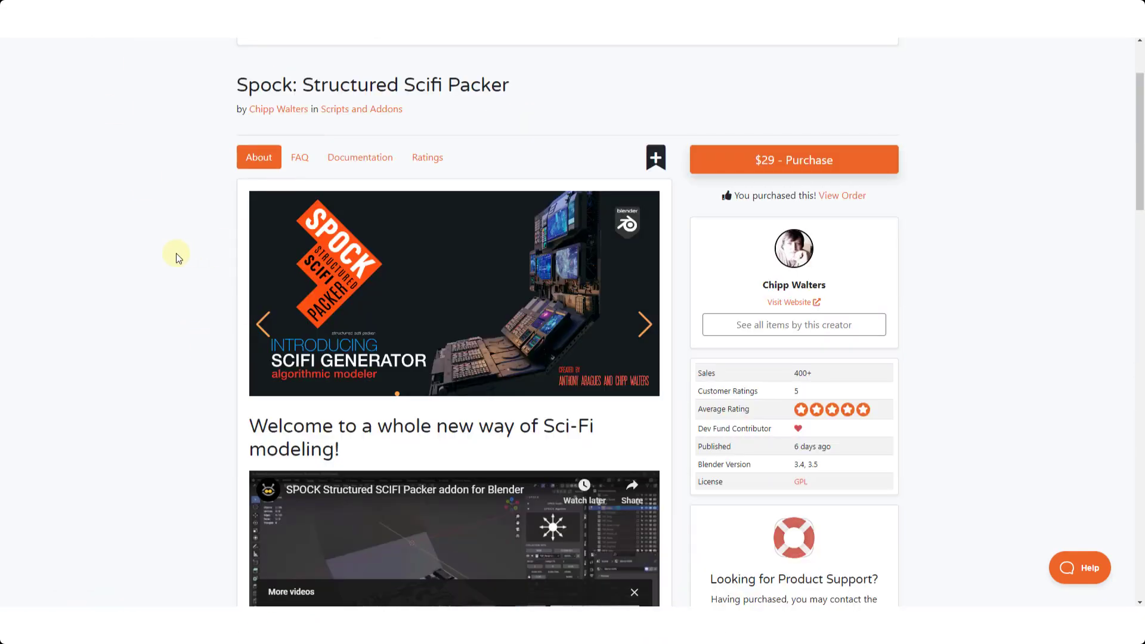
click(645, 326)
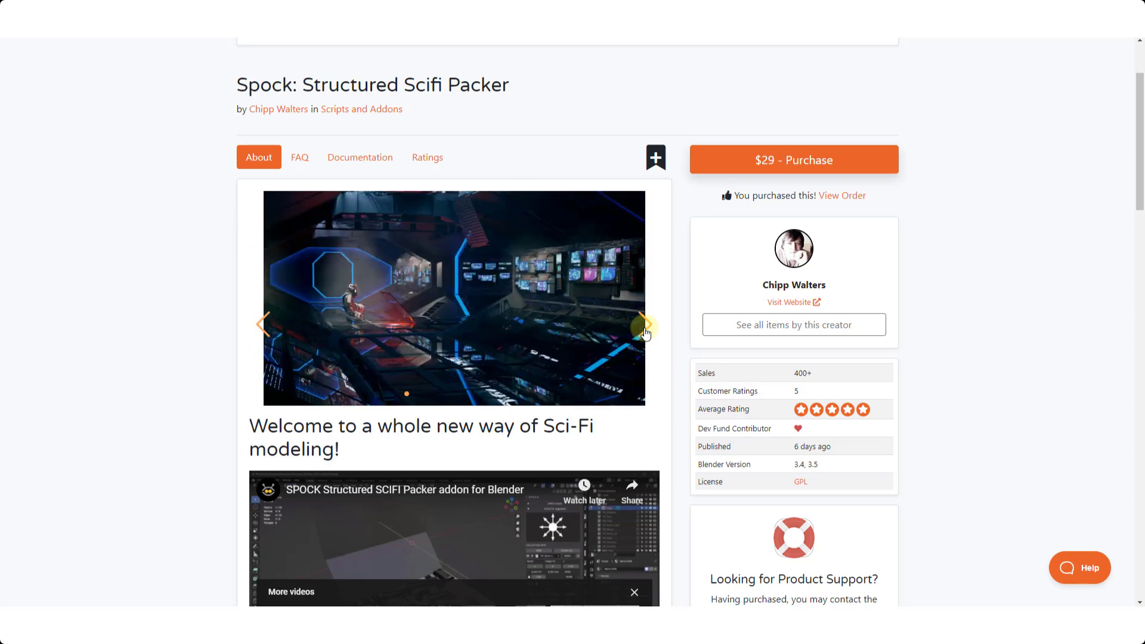
click(645, 327)
click(645, 327)
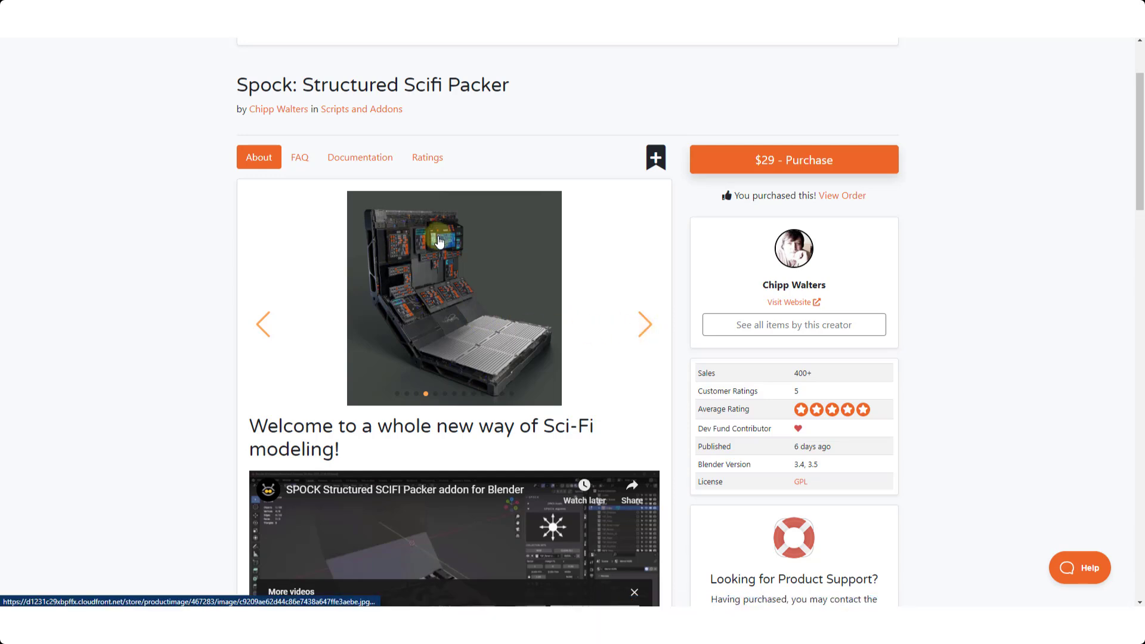
click(647, 332)
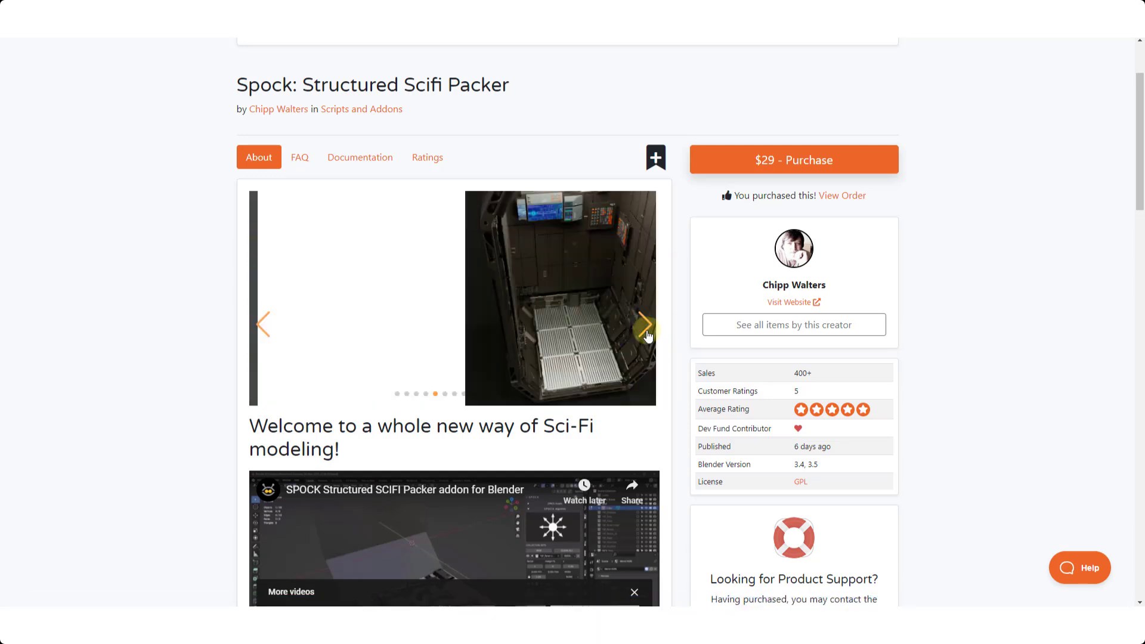
click(647, 332)
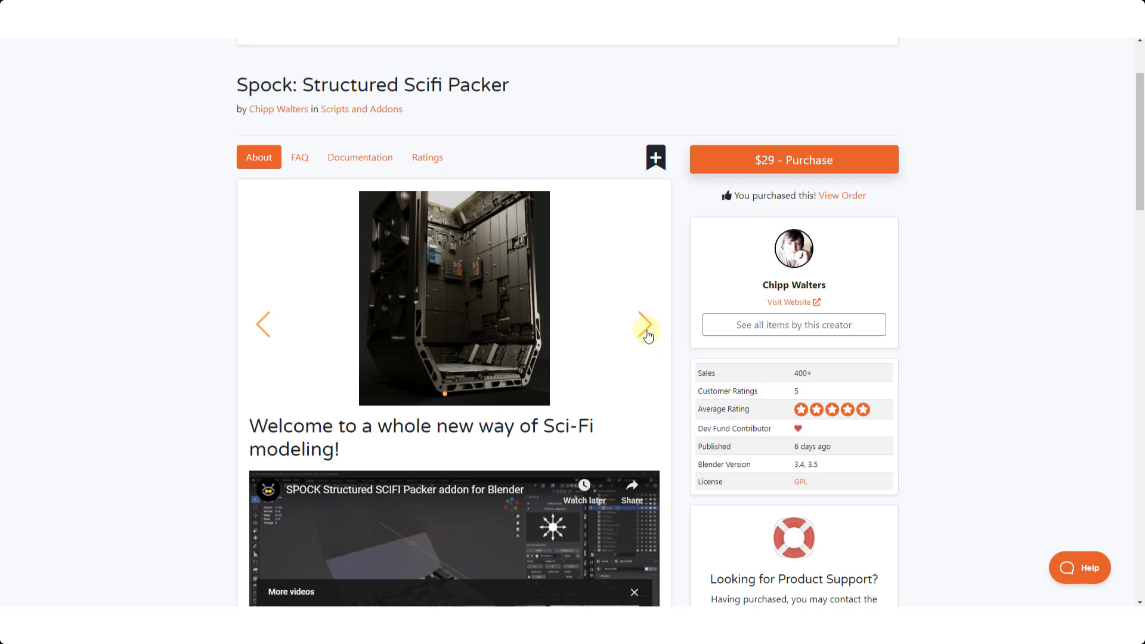
click(647, 332)
click(647, 332)
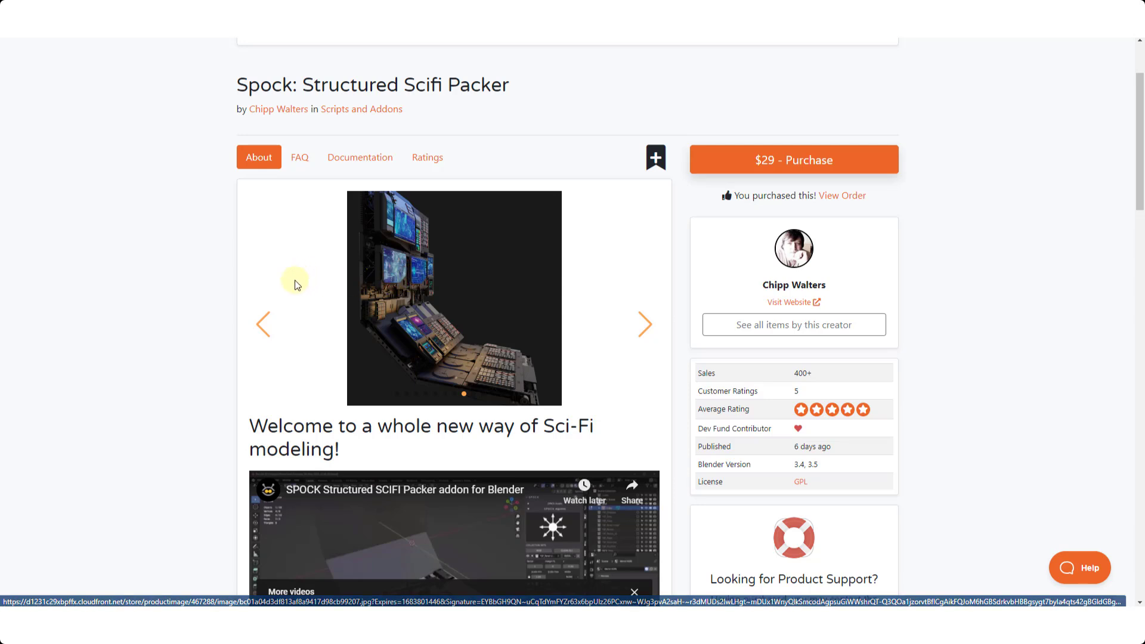
Open the SPOCK documentation website linked in the product's documentation section.
click(363, 158)
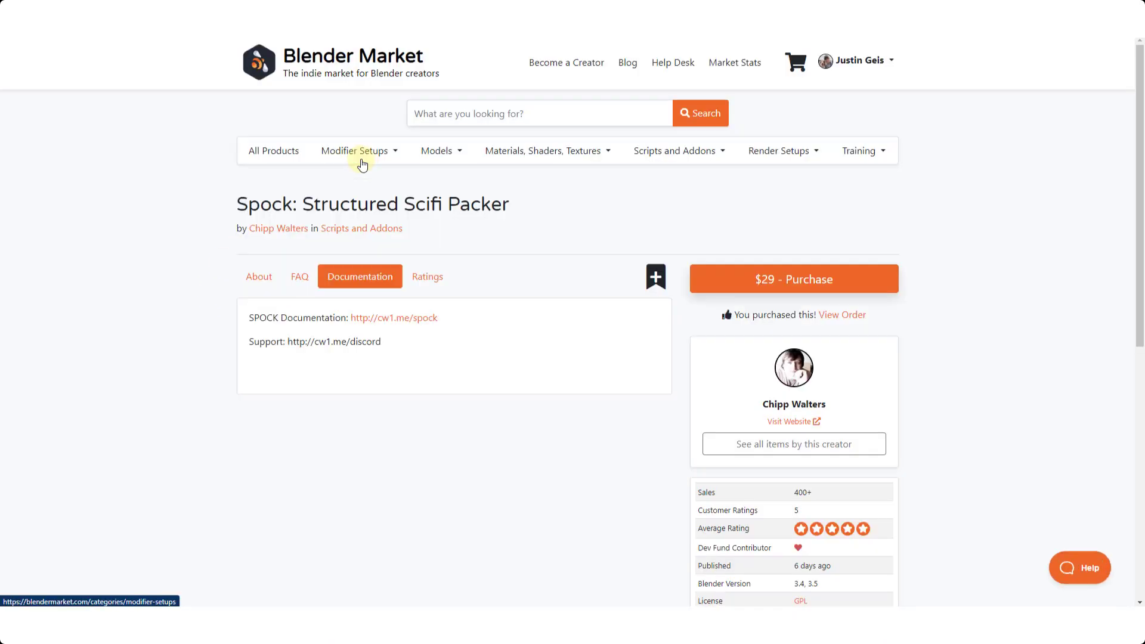
right_click(391, 329)
click(404, 325)
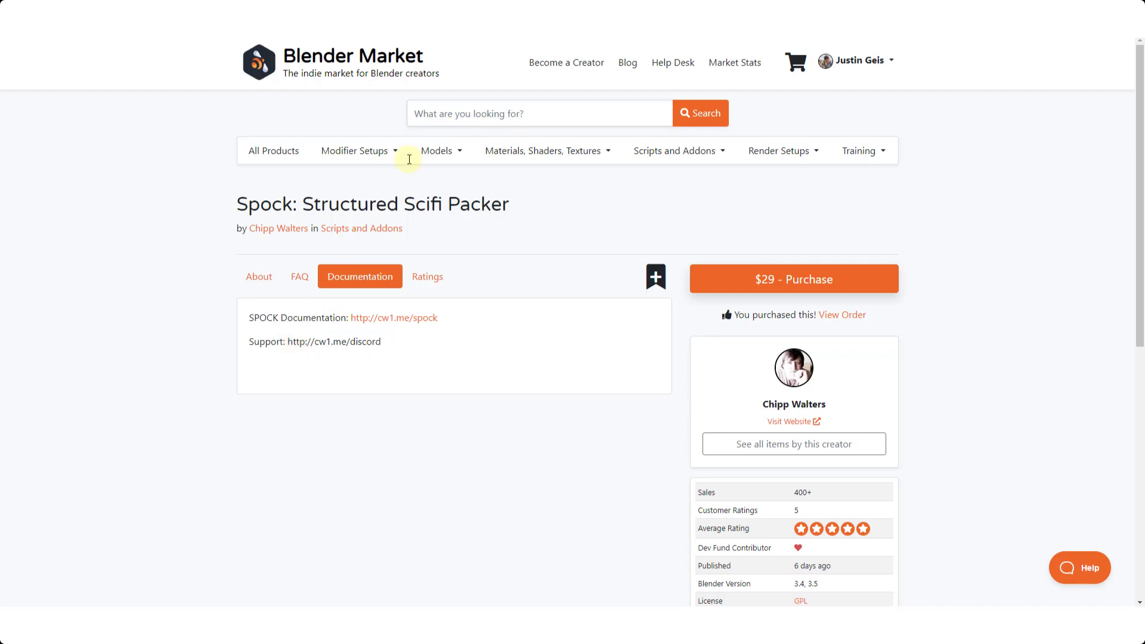
key(ctrl+Tab)
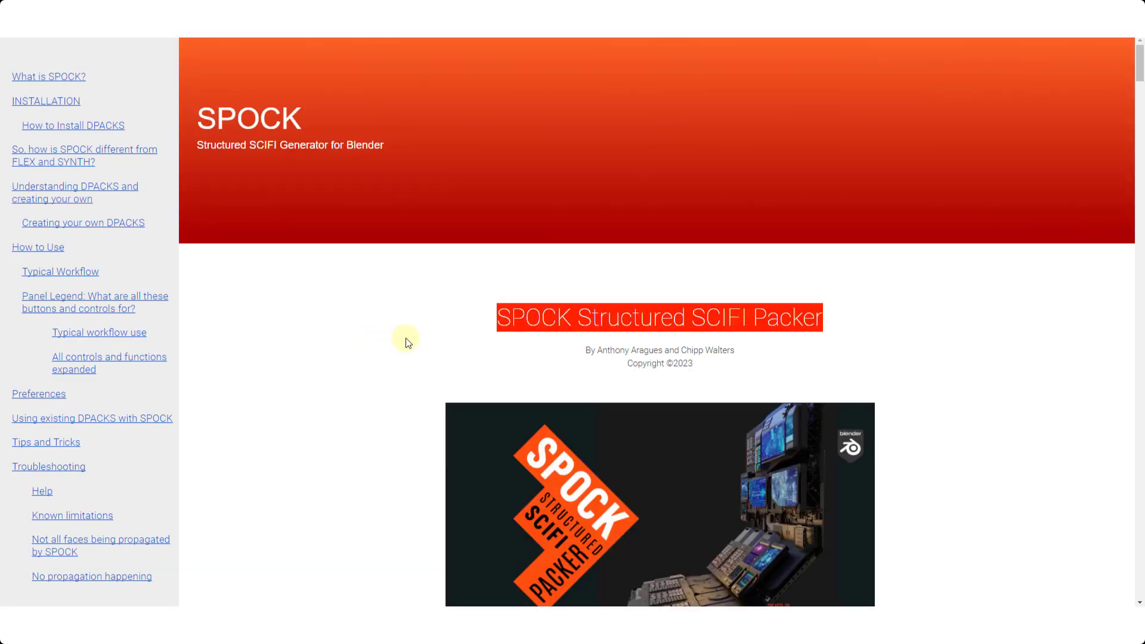
Skim the SPOCK documentation, covering installation, creating DPACKS, the typical workflow and the panel legend.
scroll(408, 337, down, 10)
scroll(406, 328, down, 20)
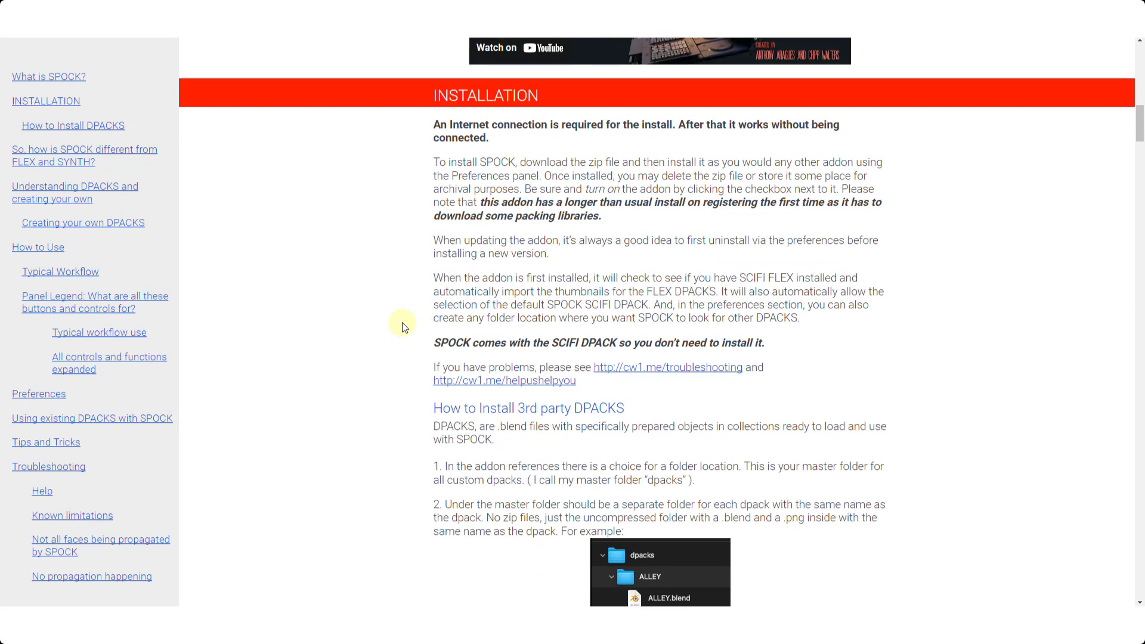
scroll(399, 326, down, 20)
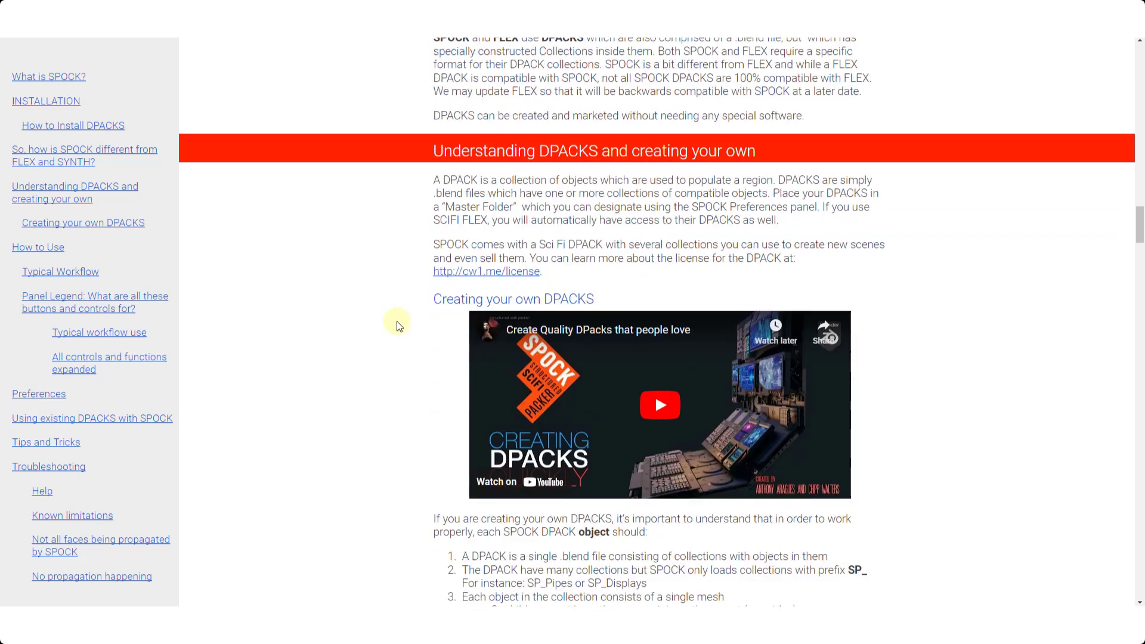
scroll(395, 322, down, 3)
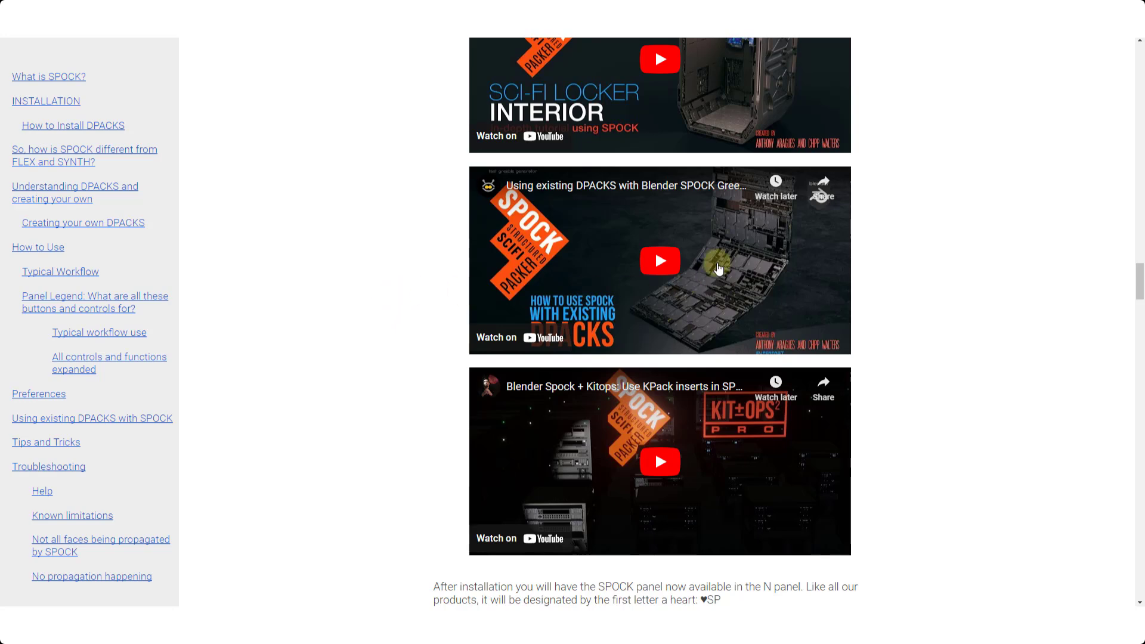
scroll(609, 268, down, 5)
scroll(435, 282, down, 13)
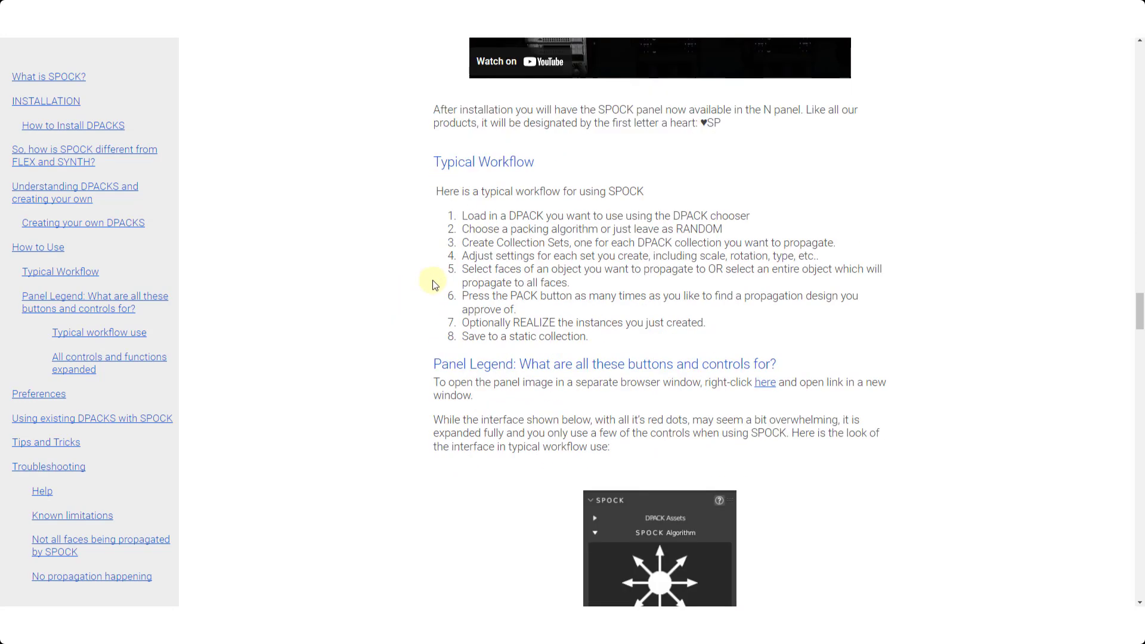
scroll(420, 274, down, 20)
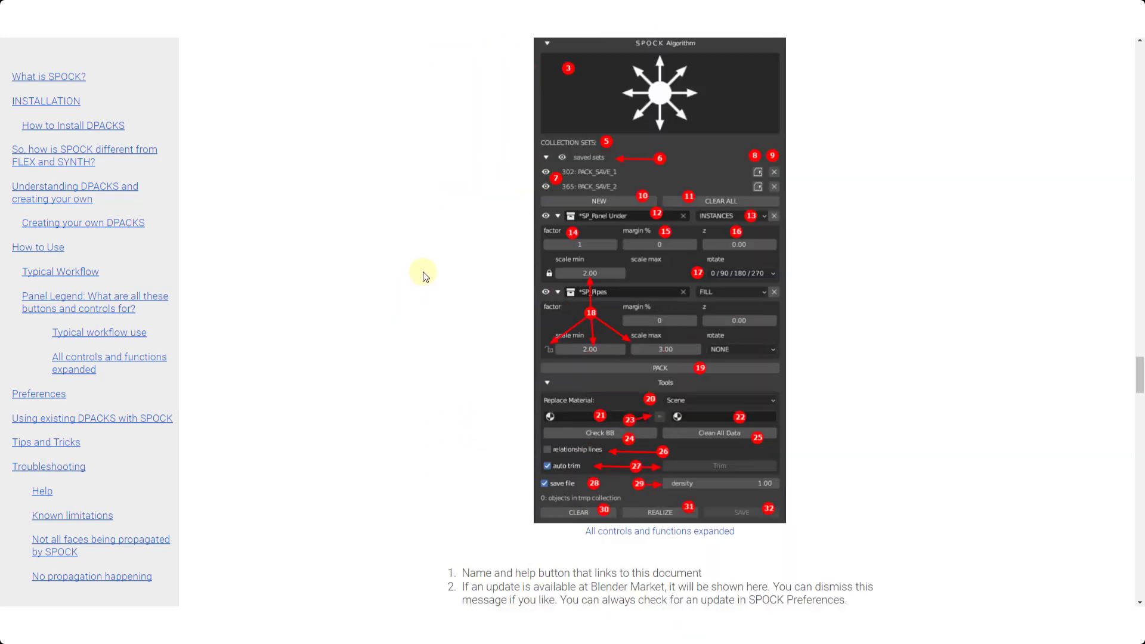
scroll(424, 271, down, 7)
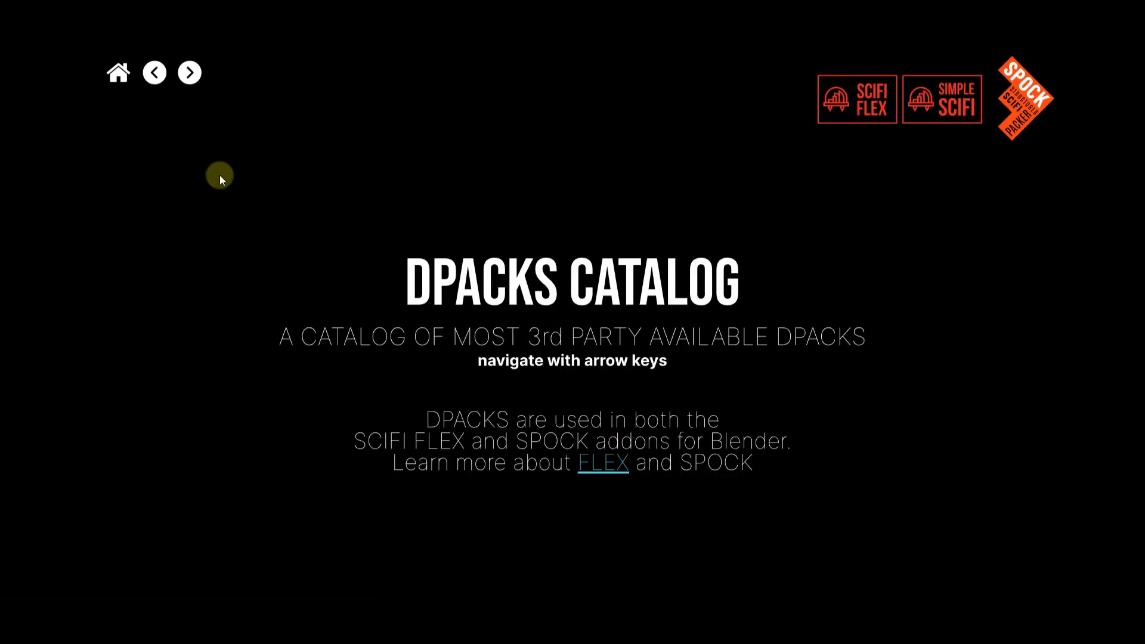
Page through the DPACKS Catalog, viewing the packs from SPOCK-SCIFI to NASA Station.
click(195, 83)
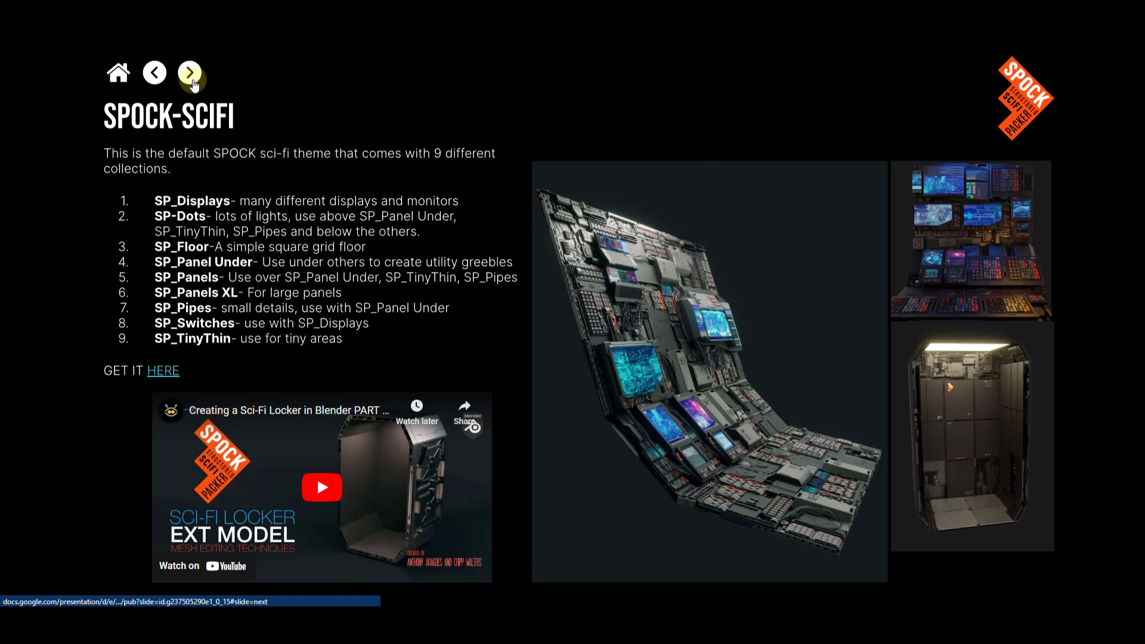
click(192, 82)
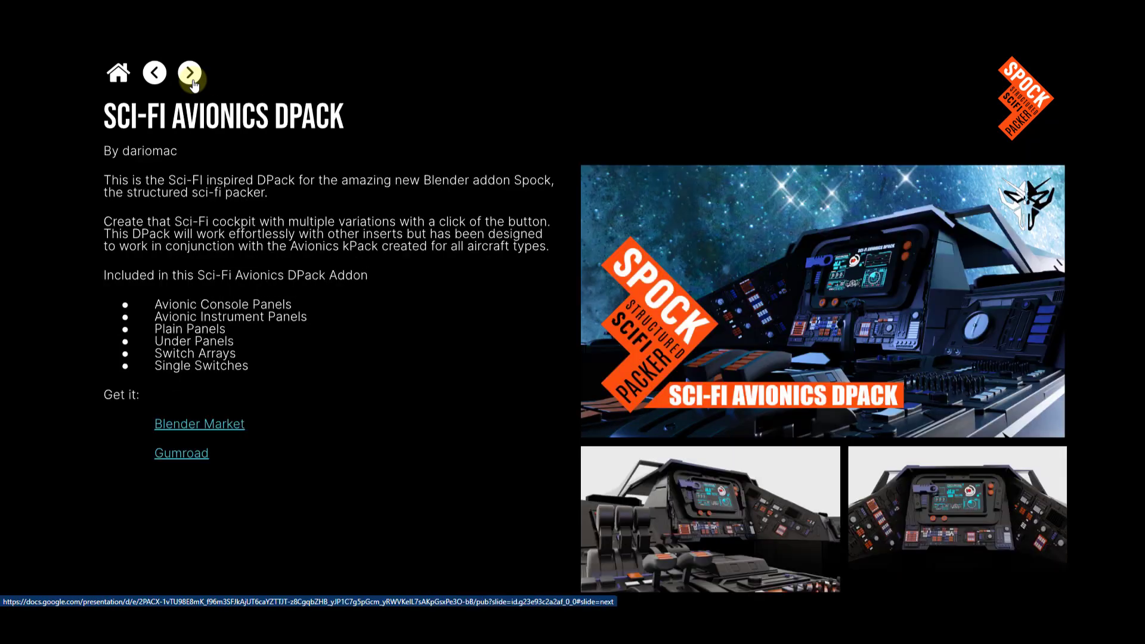
click(191, 74)
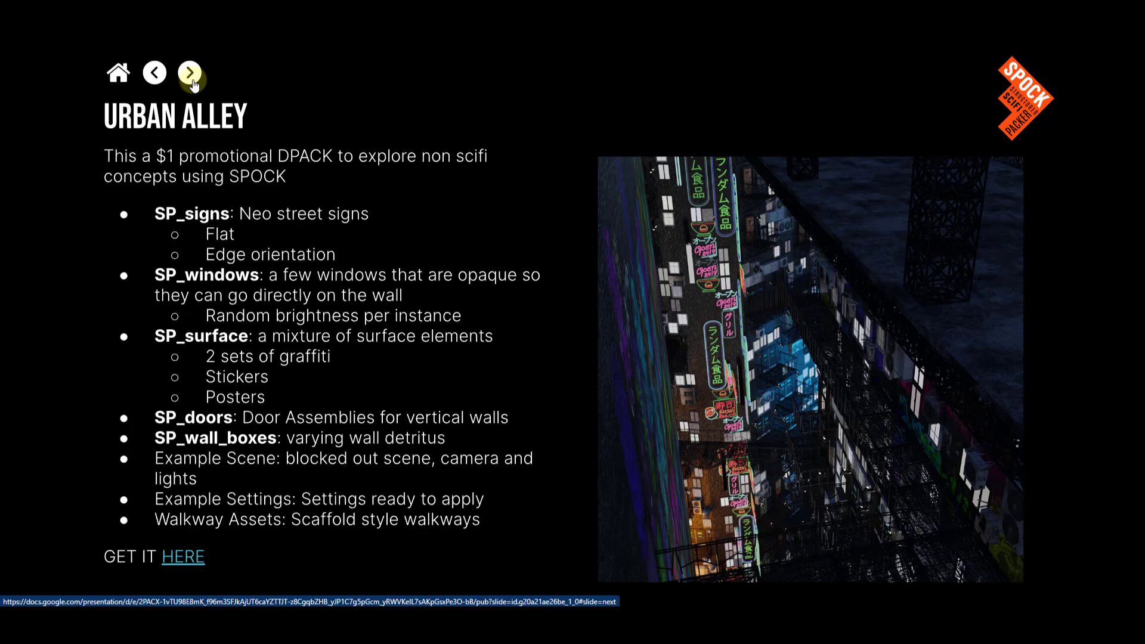
click(190, 74)
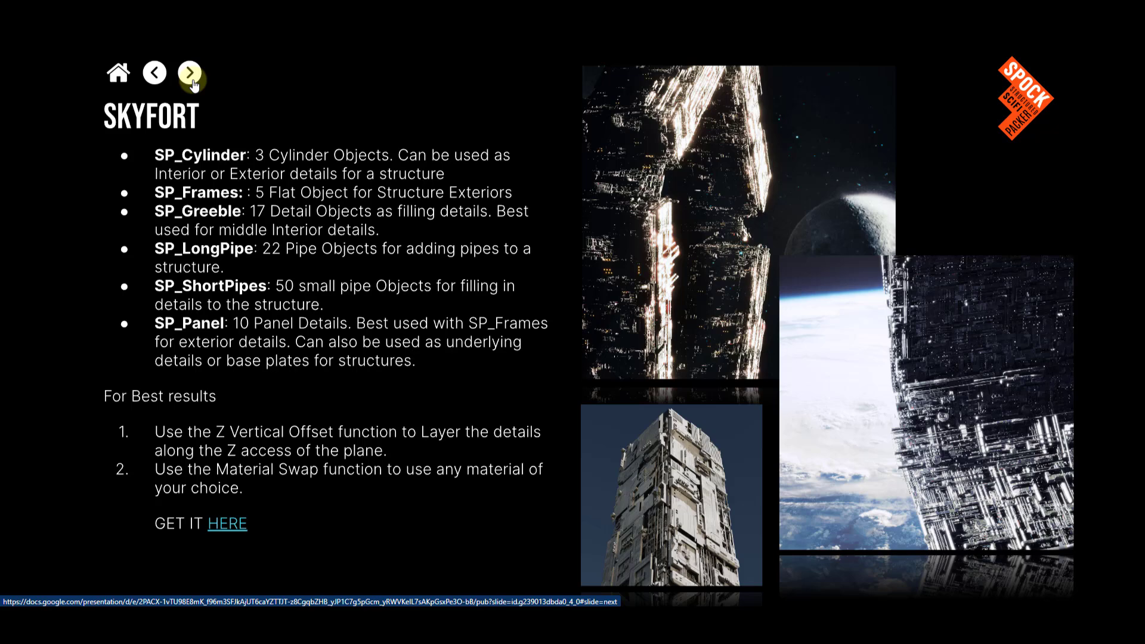
click(190, 74)
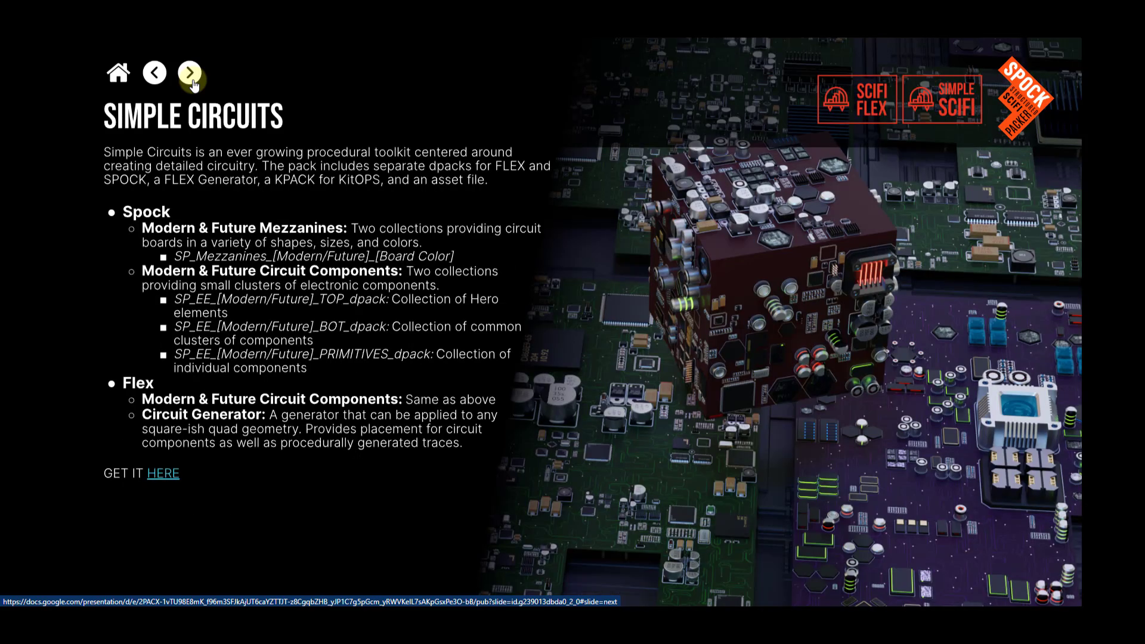
click(190, 74)
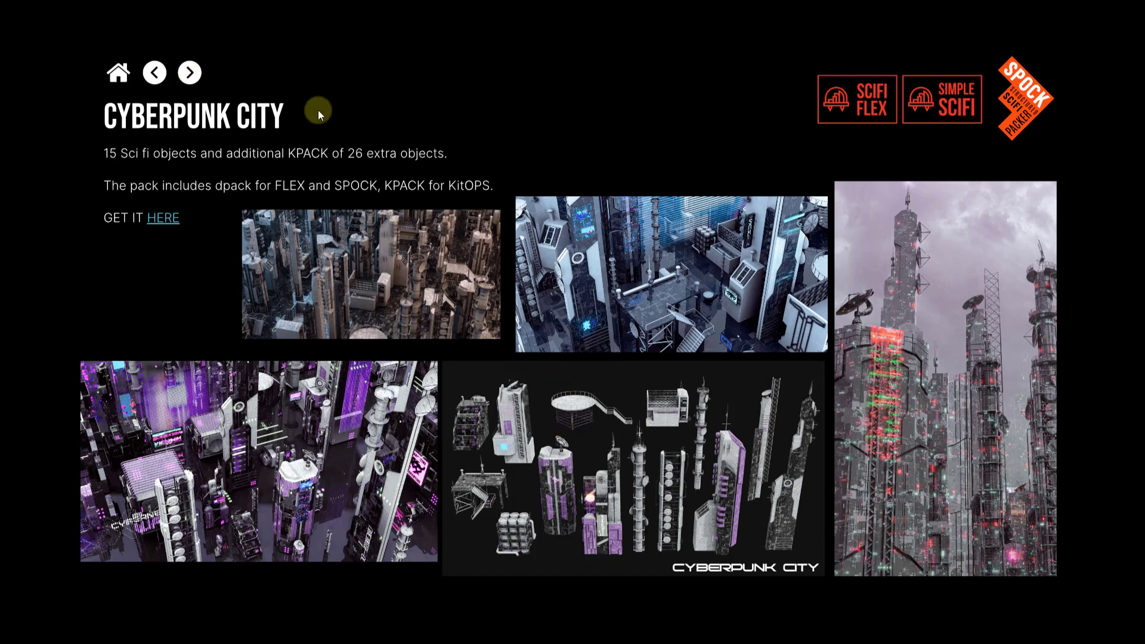
click(155, 73)
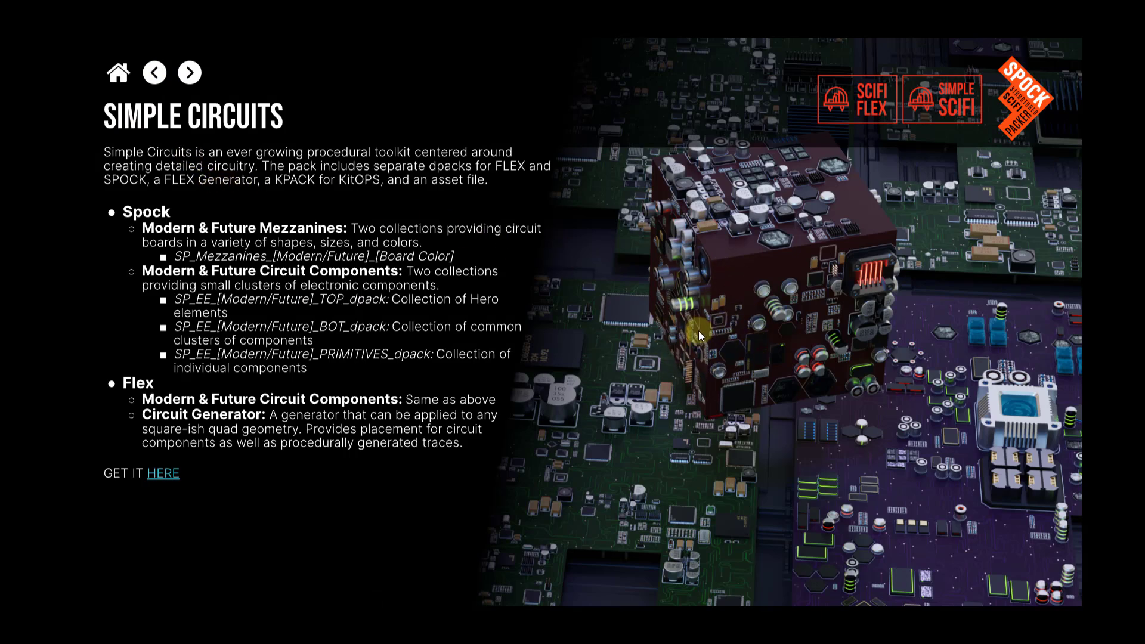
click(189, 73)
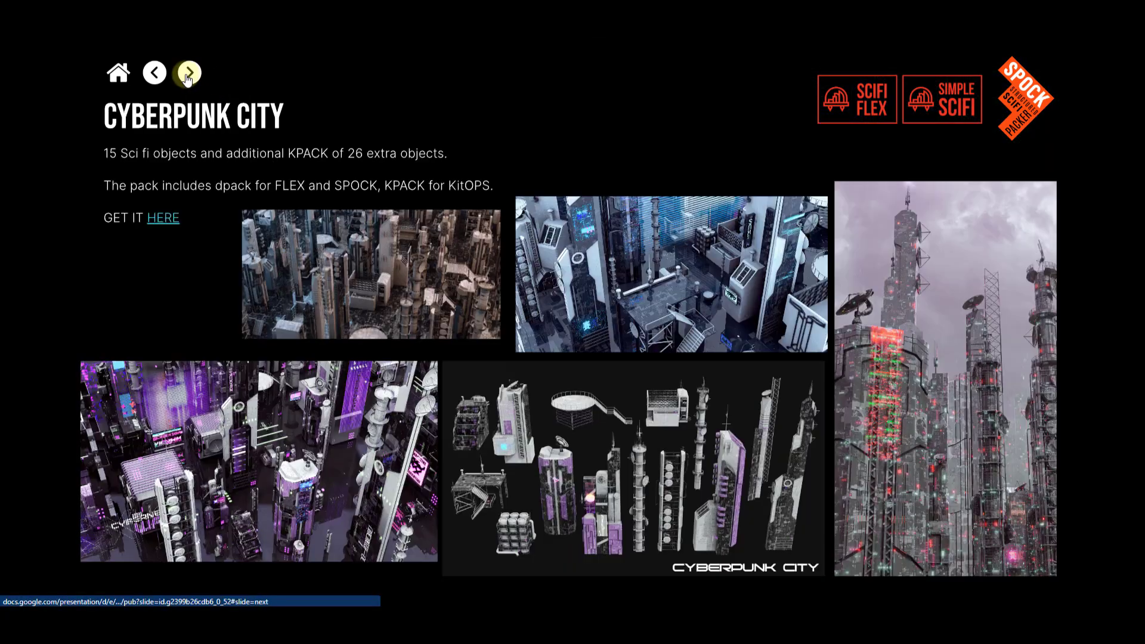
click(189, 72)
click(189, 73)
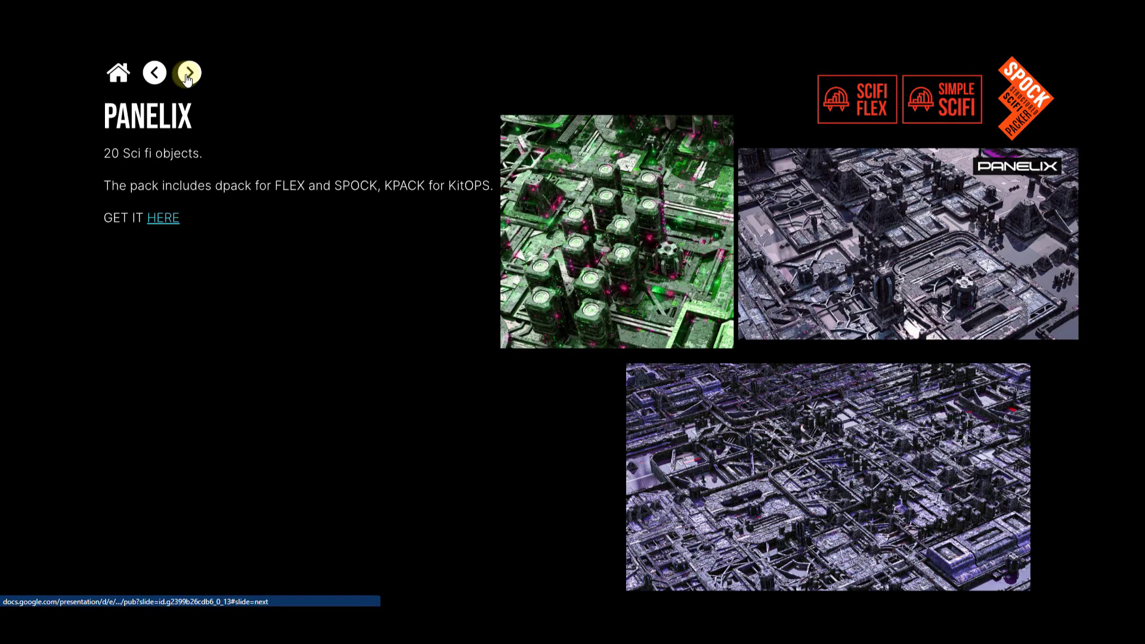
click(189, 73)
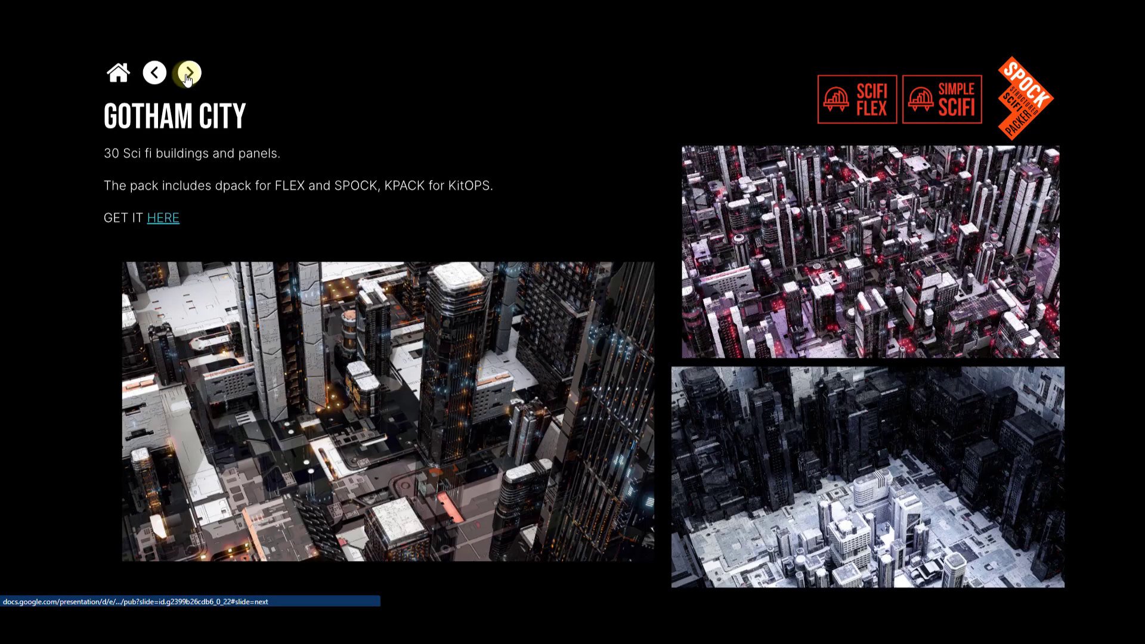
click(189, 72)
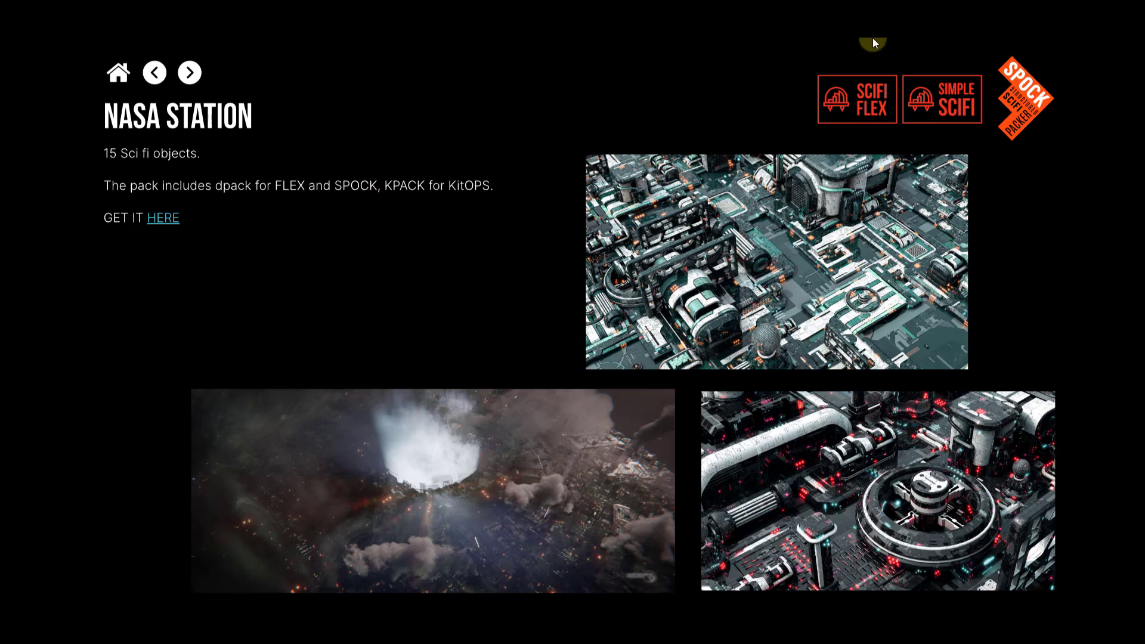
Leave the DPACKS Catalog and switch to the Spock scene in Blender.
key(Escape)
key(alt+Tab)
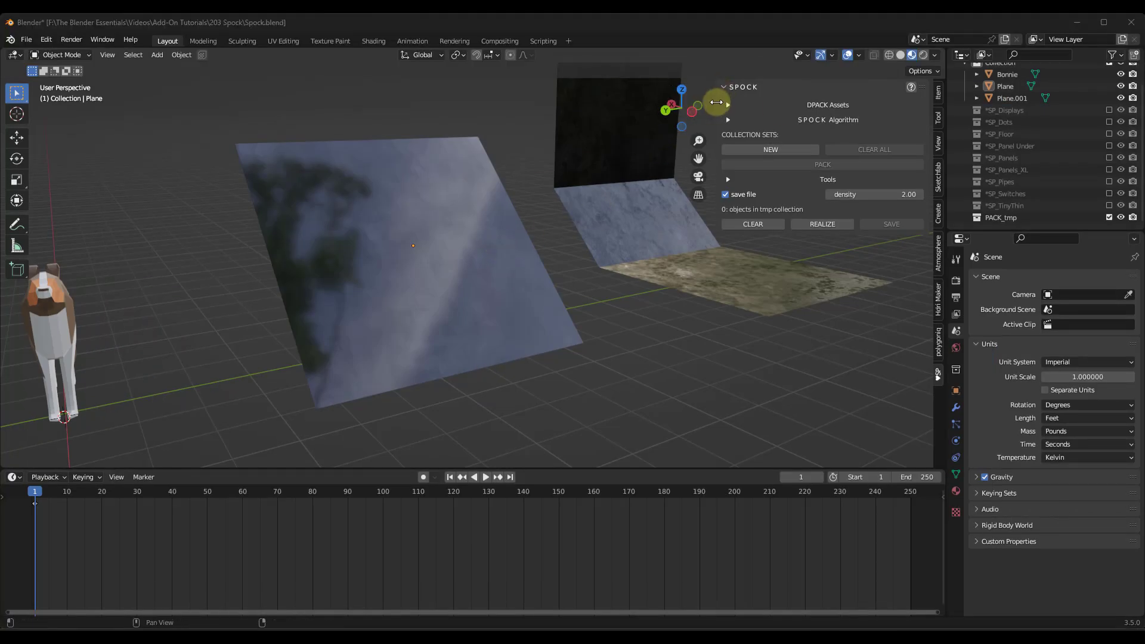
Review the SPOCK add-on's preferences, including the instance limit and the custom DPack master folder path.
drag(716, 102, 775, 102)
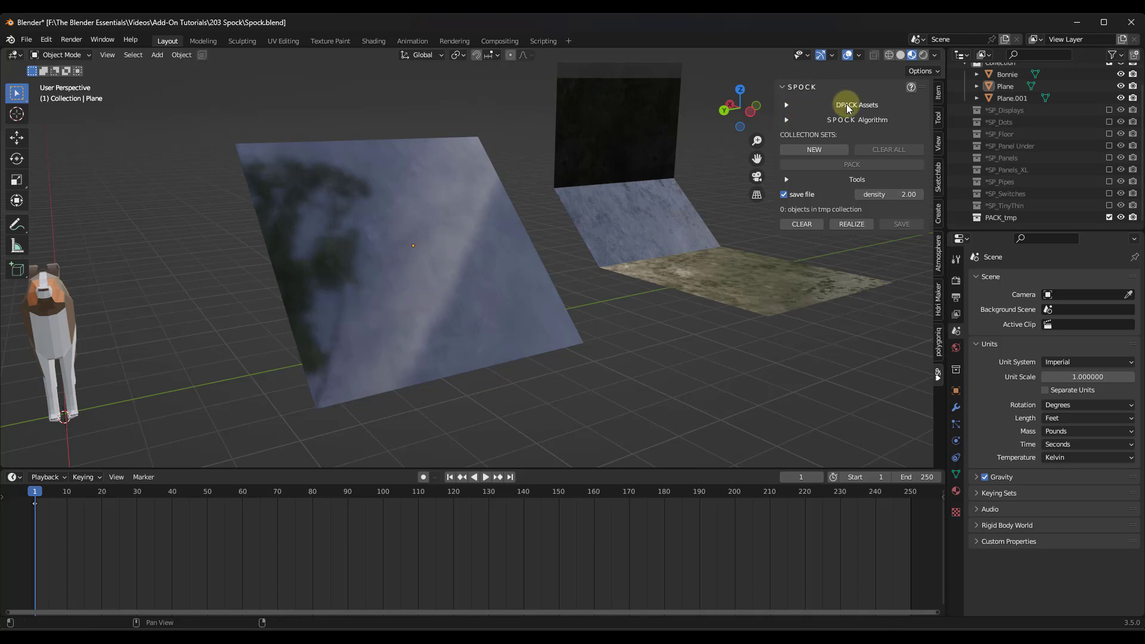
click(46, 41)
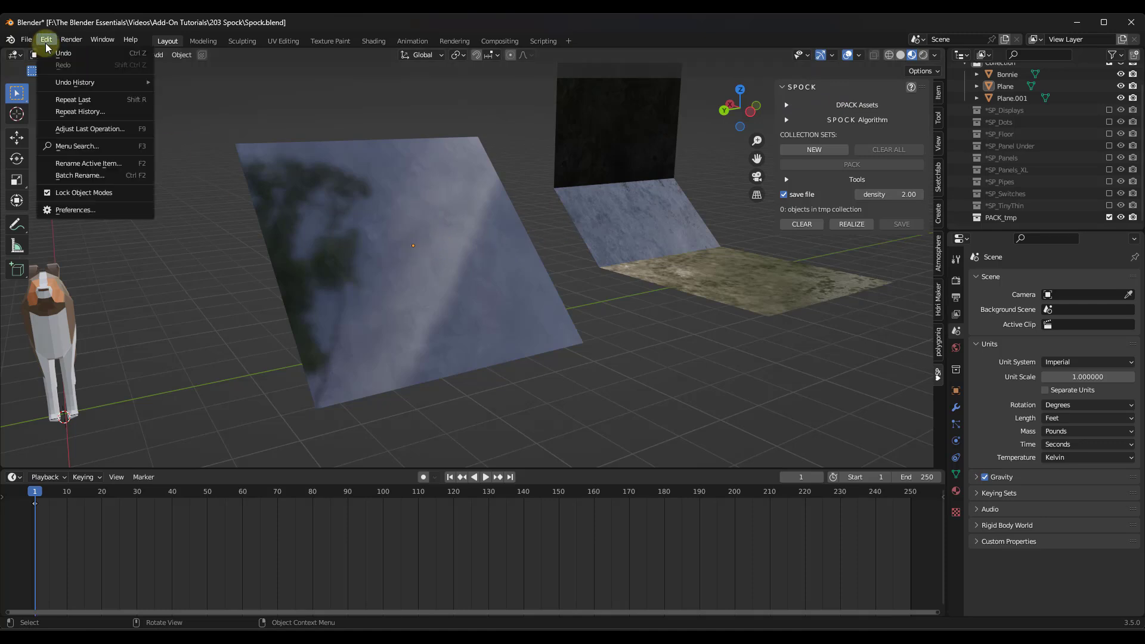
click(75, 210)
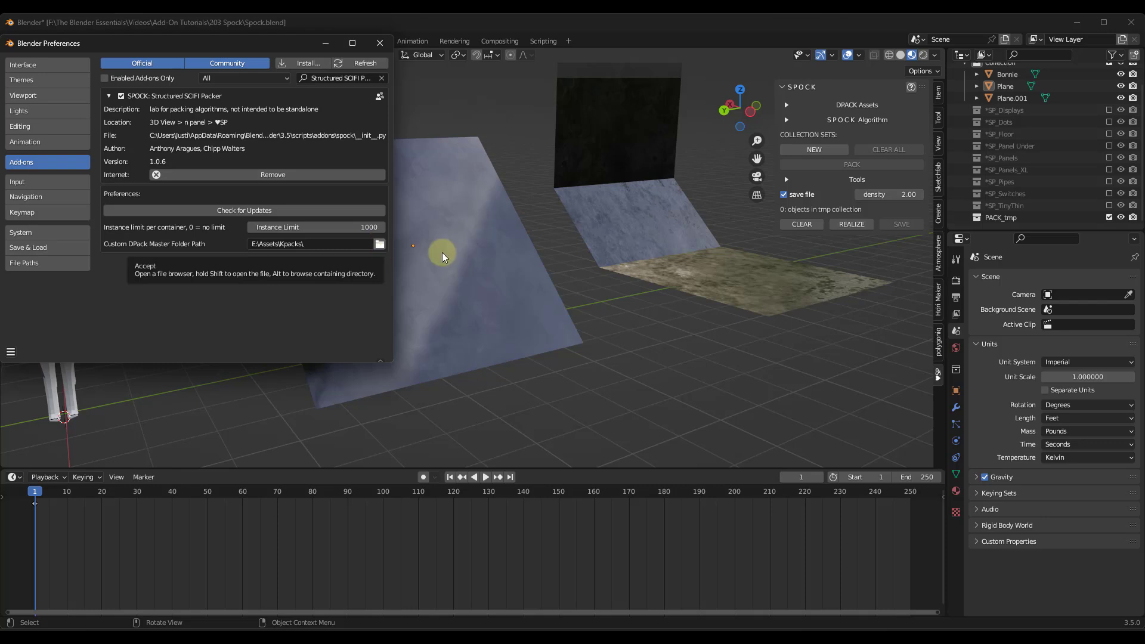
click(380, 42)
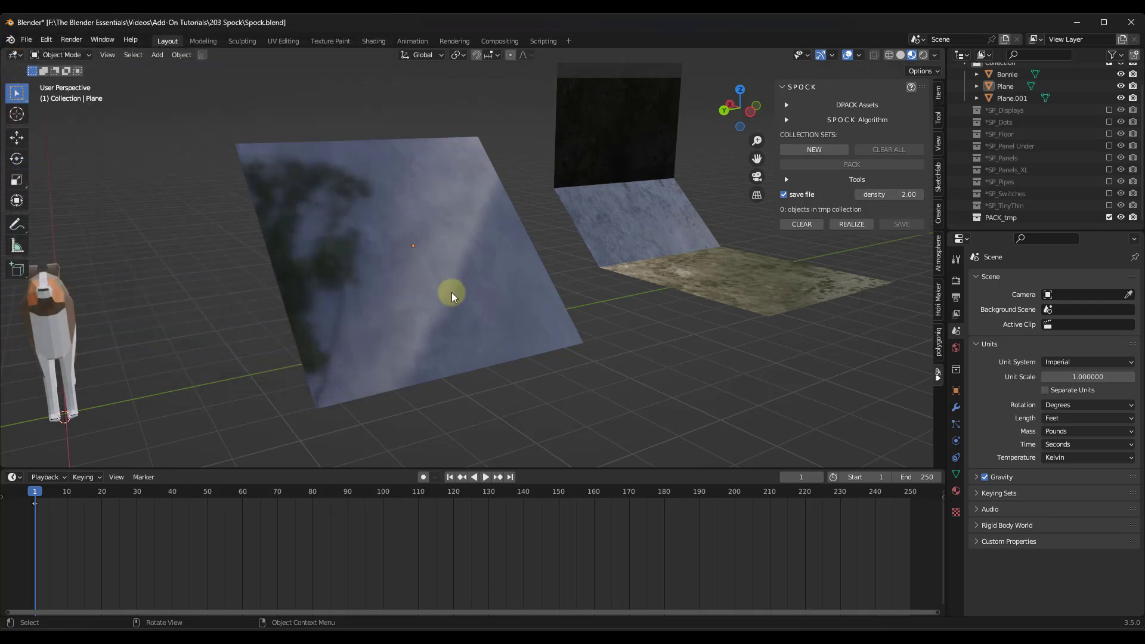
Select the large tilted plane and expand the DPACK Assets and SPOCK Algorithm sections.
click(433, 255)
click(786, 105)
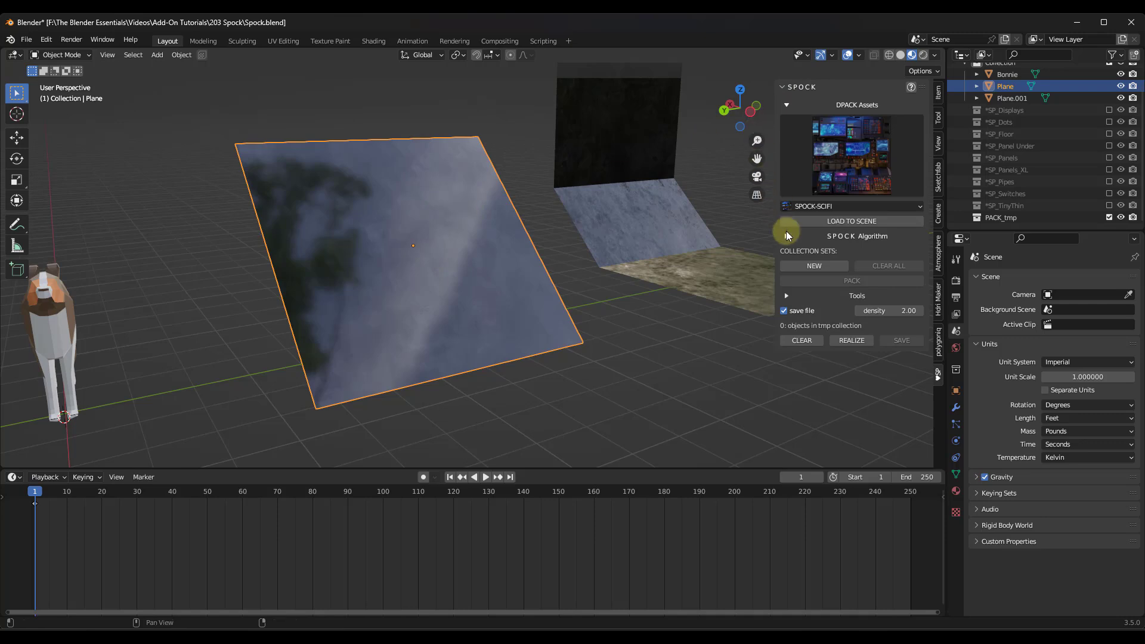
click(787, 236)
middle_drag(325, 276, 405, 275)
scroll(394, 298, up, 3)
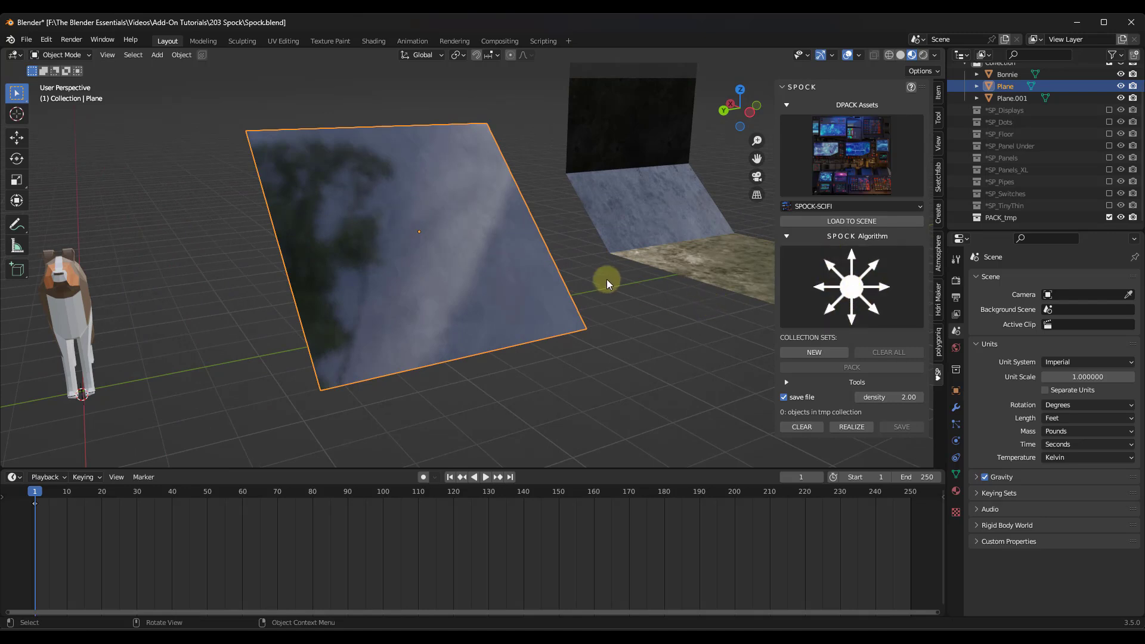
key(n)
key(n)
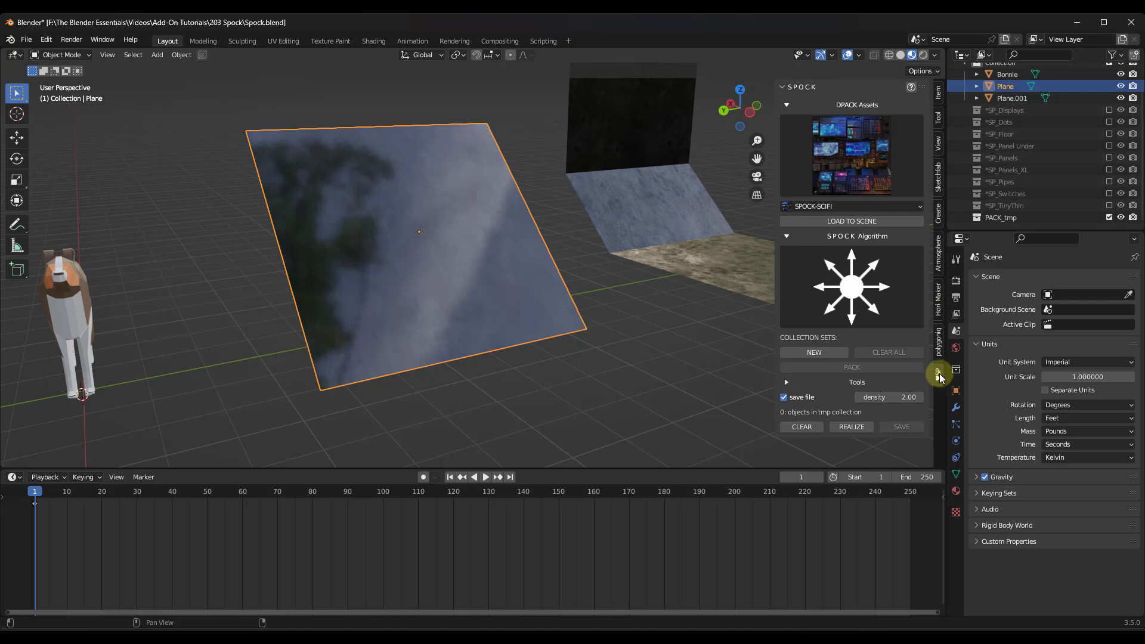
Collapse the DPACK Assets section, browse the available packing algorithms and choose RANDOM.
click(785, 105)
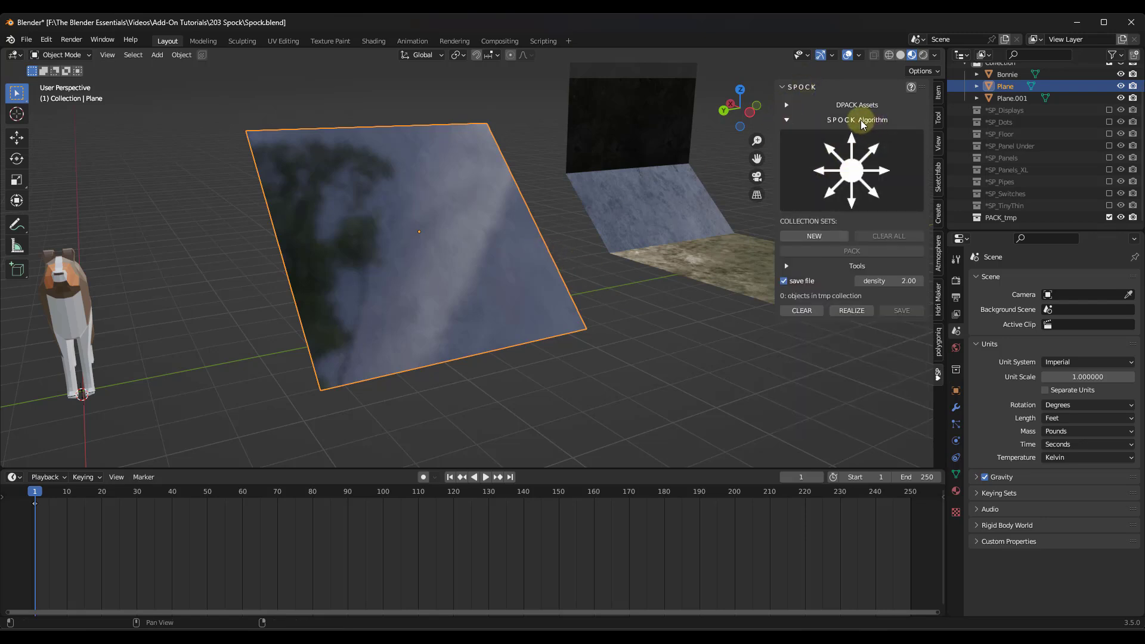
click(850, 182)
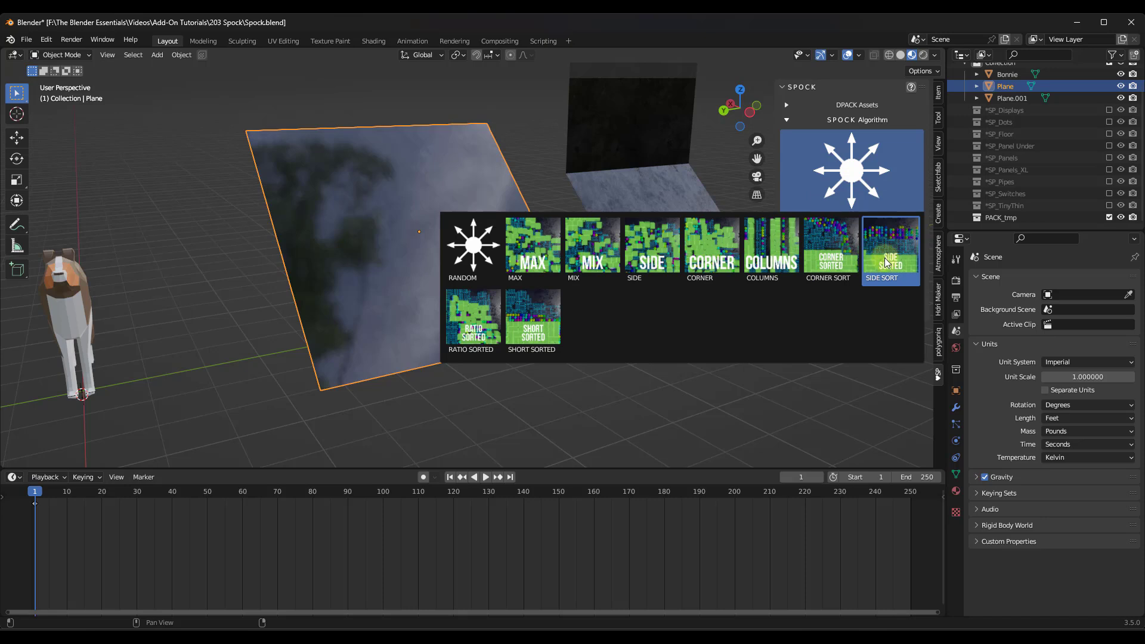
click(559, 319)
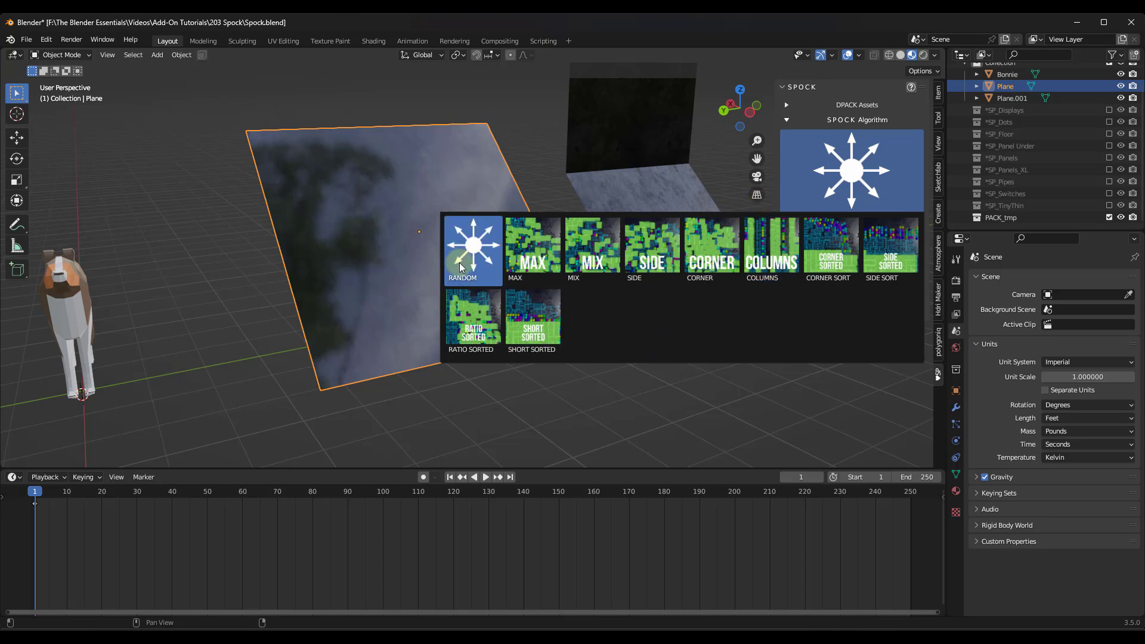
click(473, 249)
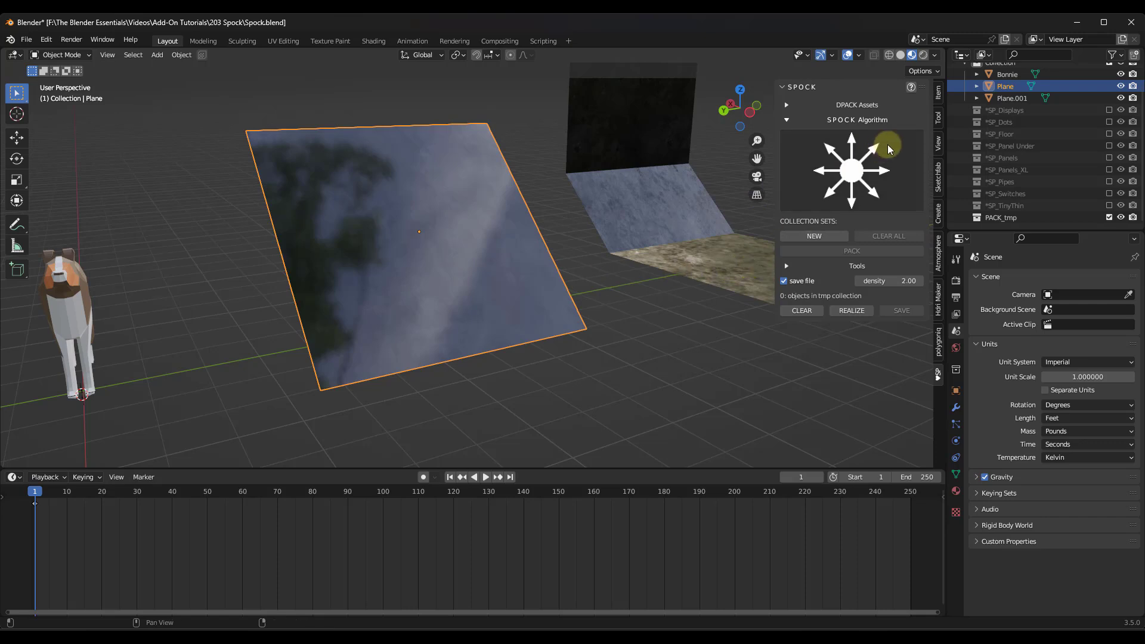
Expand the DPACK Assets section again, browse the installed DPACKs and choose SPOCK-SCIFI.
click(786, 103)
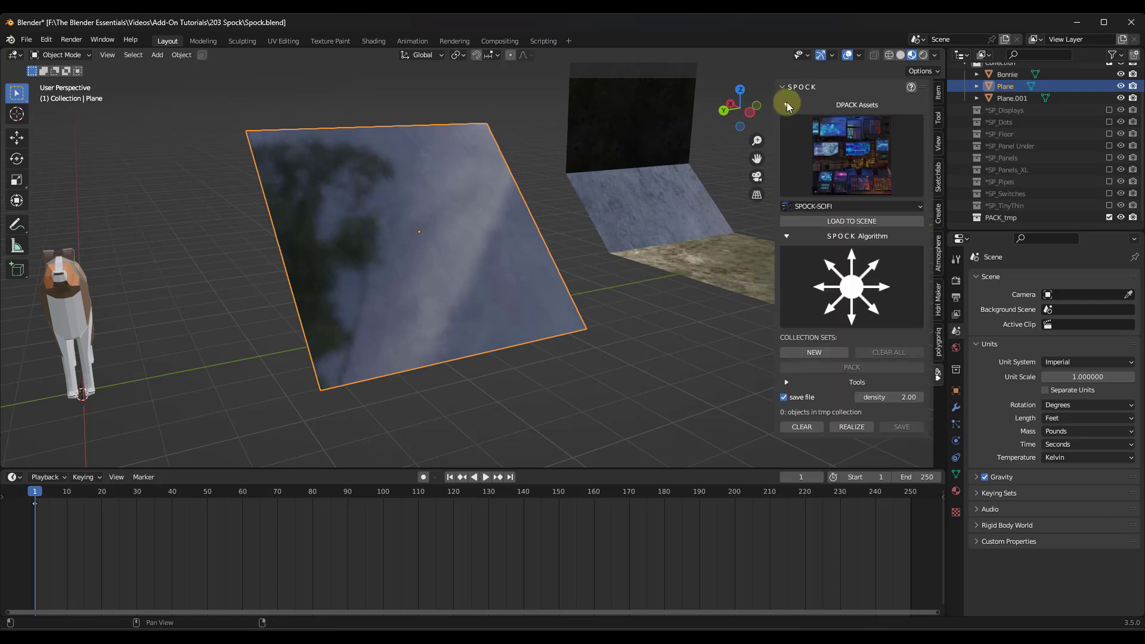
click(843, 155)
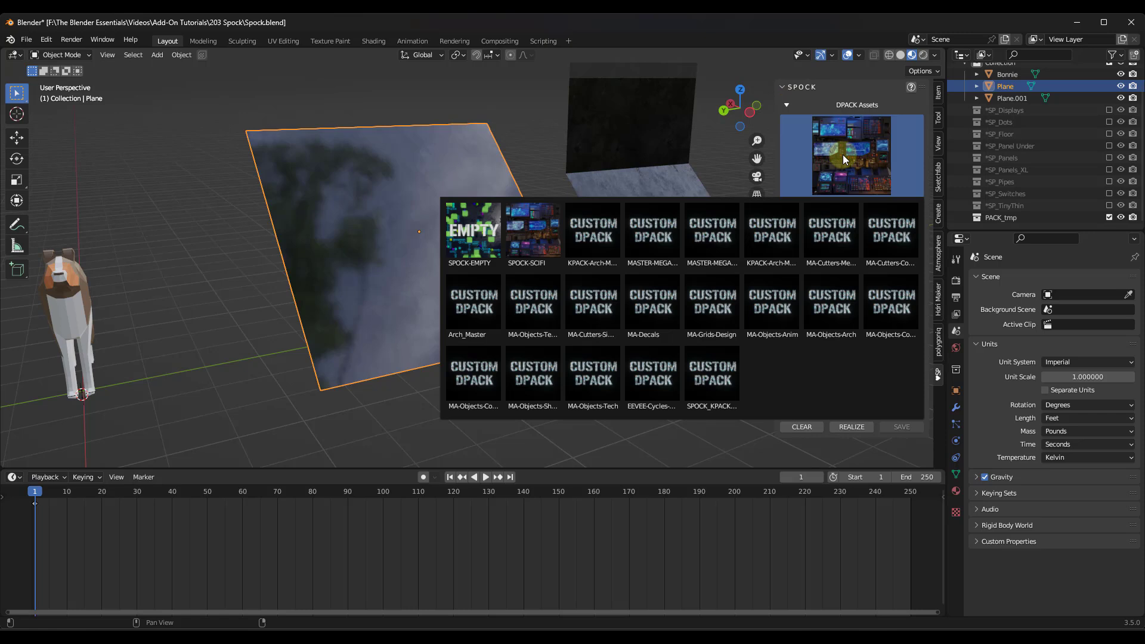
click(531, 236)
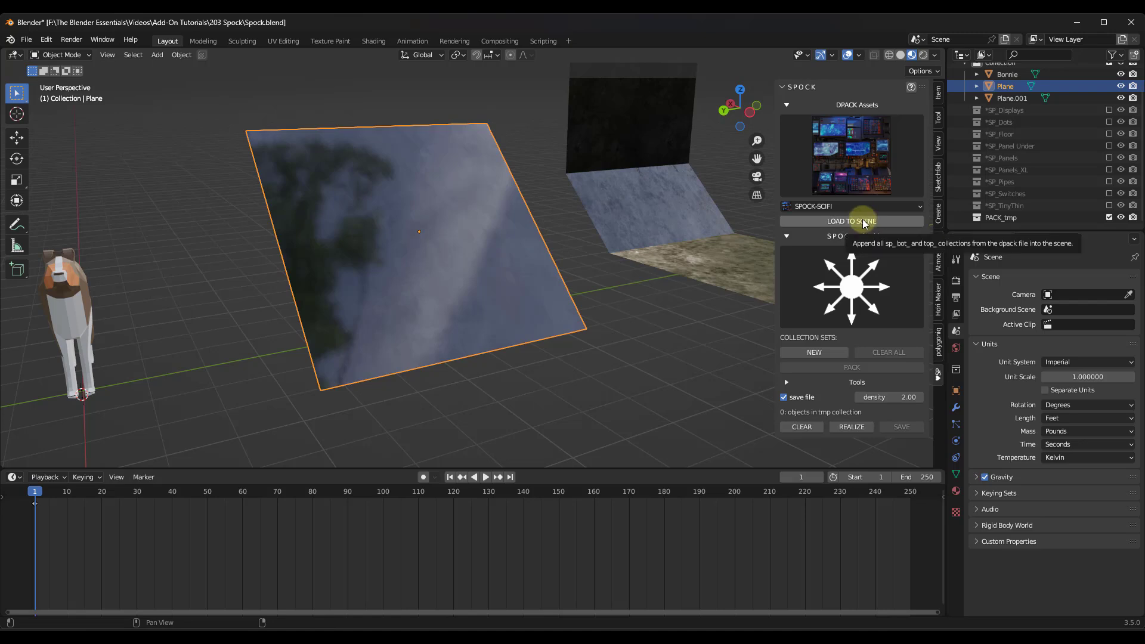
Temporarily enable the *SP_Displays collection to view its objects in the scene, and exclude it again.
click(1109, 111)
scroll(501, 281, down, 6)
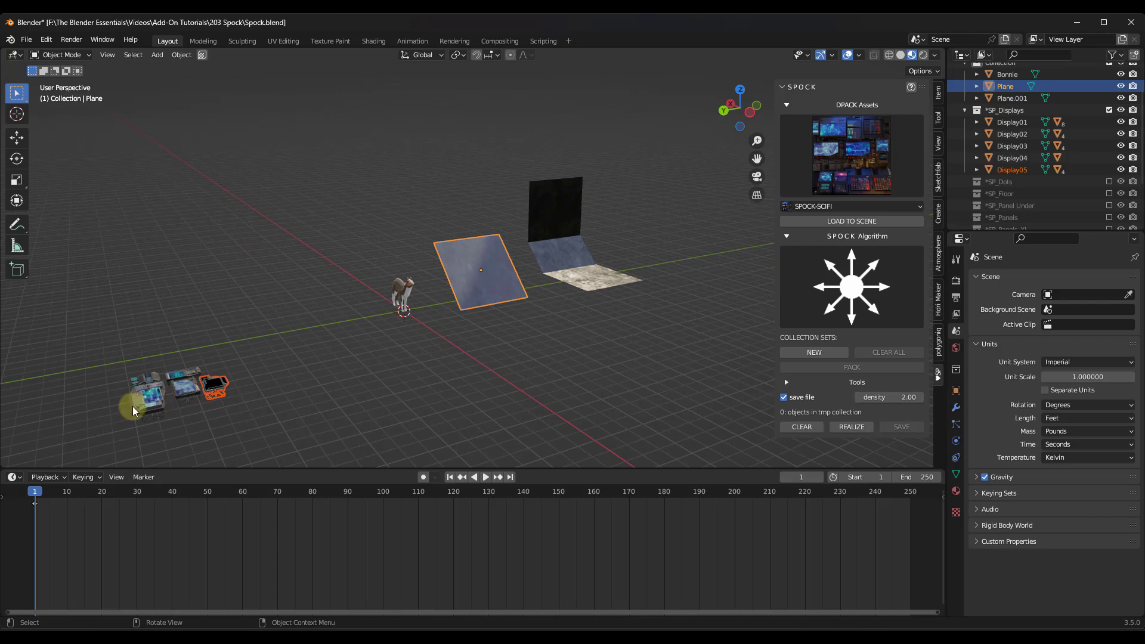
click(1108, 111)
click(1109, 111)
click(1108, 111)
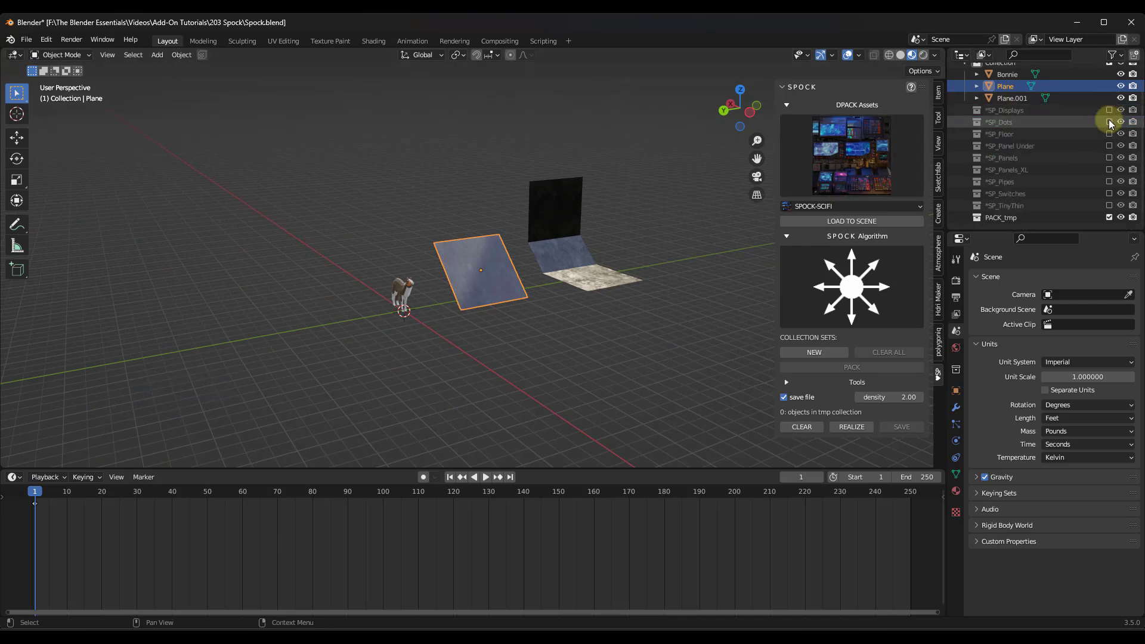
click(1108, 111)
click(1108, 111)
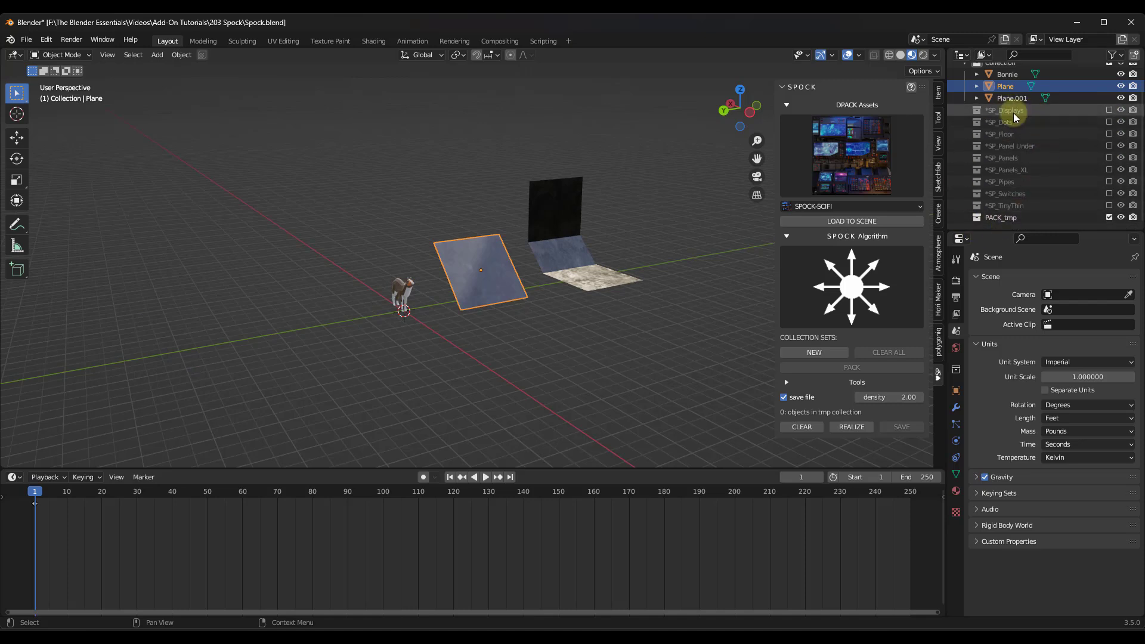
middle_drag(639, 221, 488, 284)
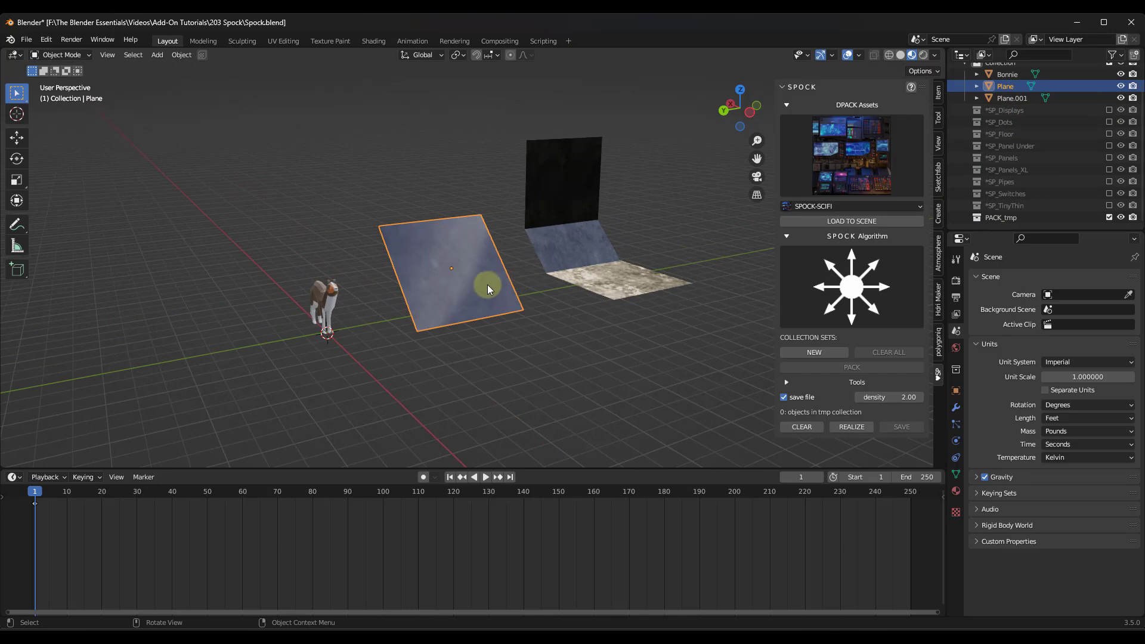
scroll(477, 279, up, 4)
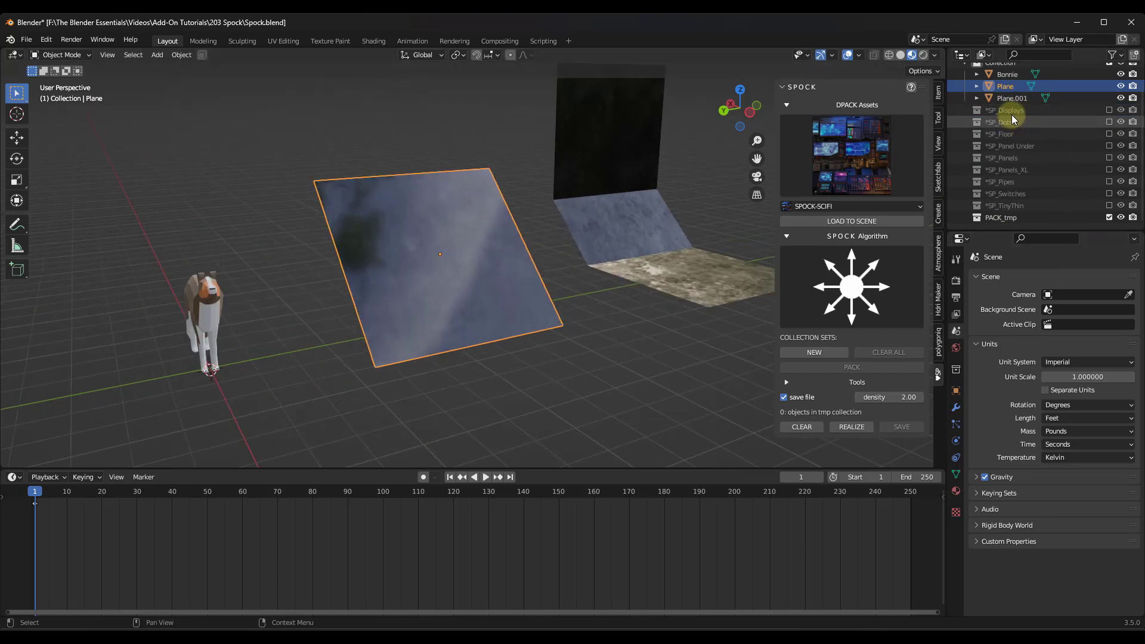
scroll(487, 279, up, 3)
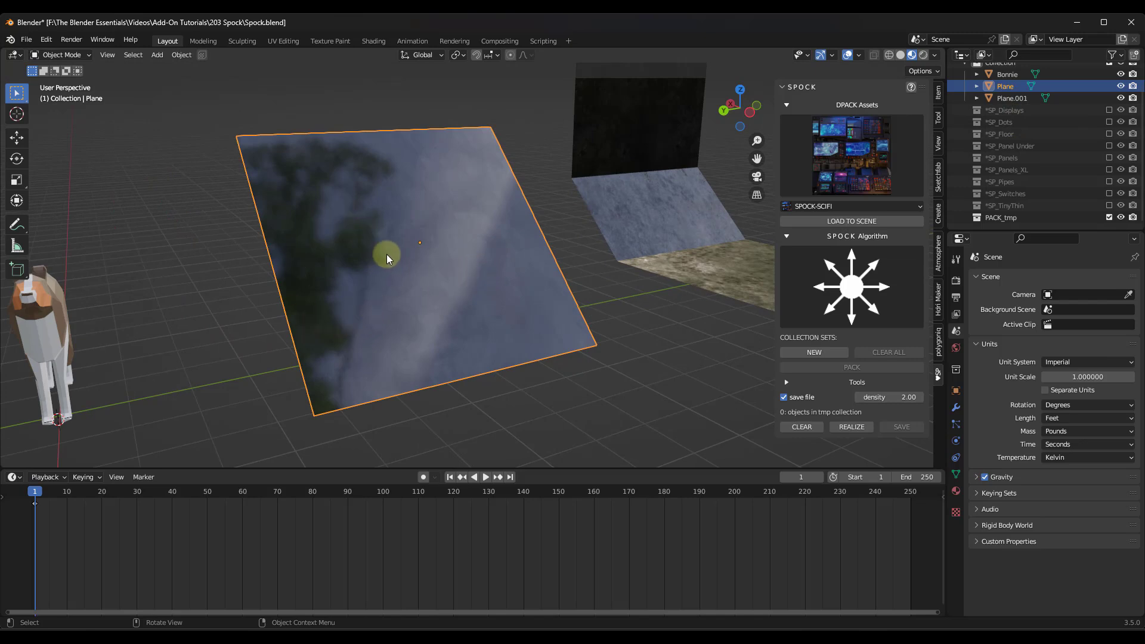
Add a collection set that uses the *SP_Pipes collection and pack it onto the tilted plane.
click(815, 353)
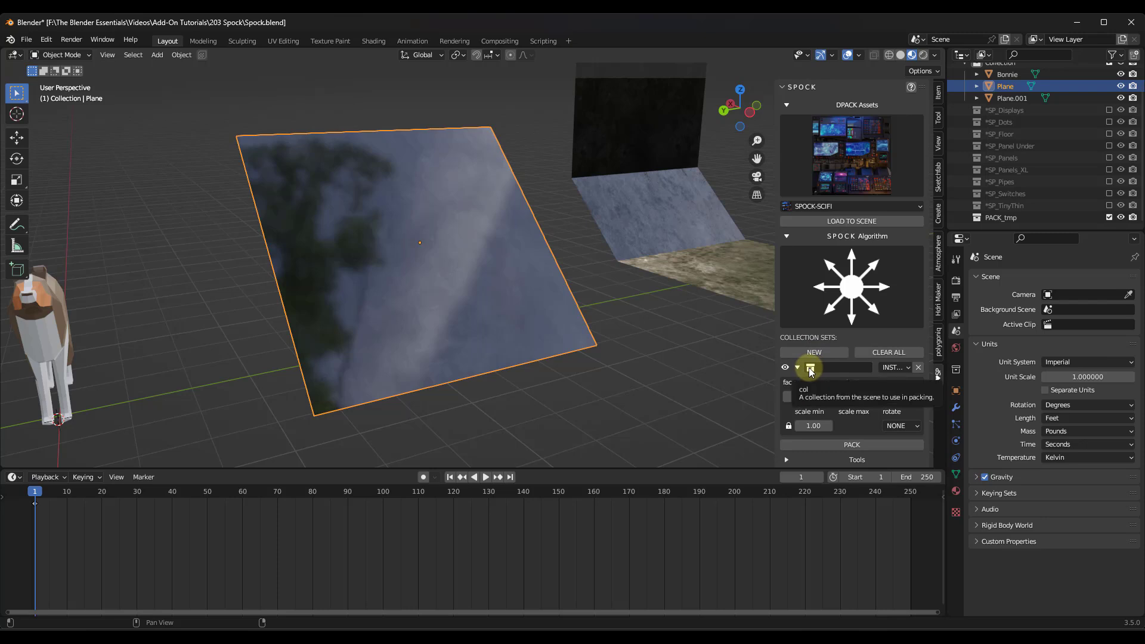
click(811, 371)
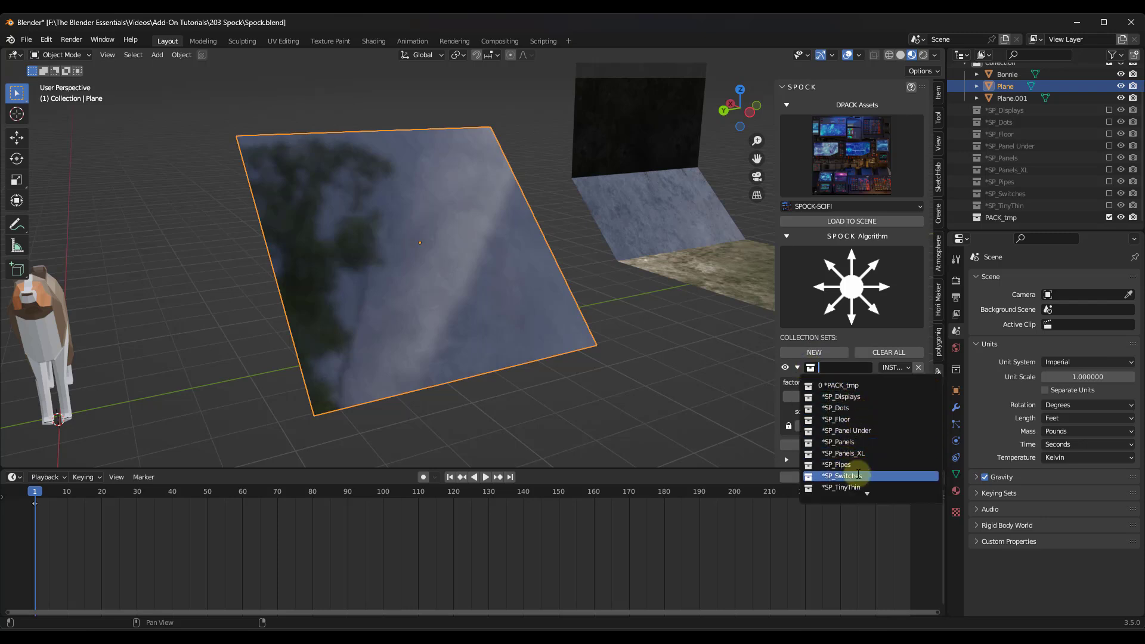
scroll(867, 494, down, 2)
scroll(857, 388, up, 2)
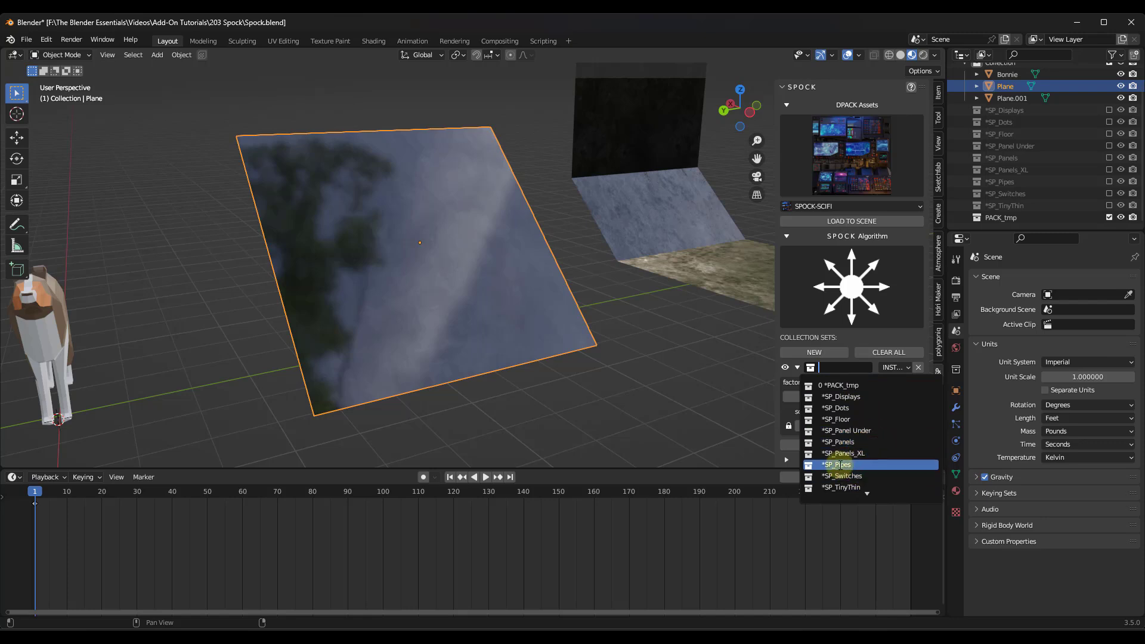
click(839, 465)
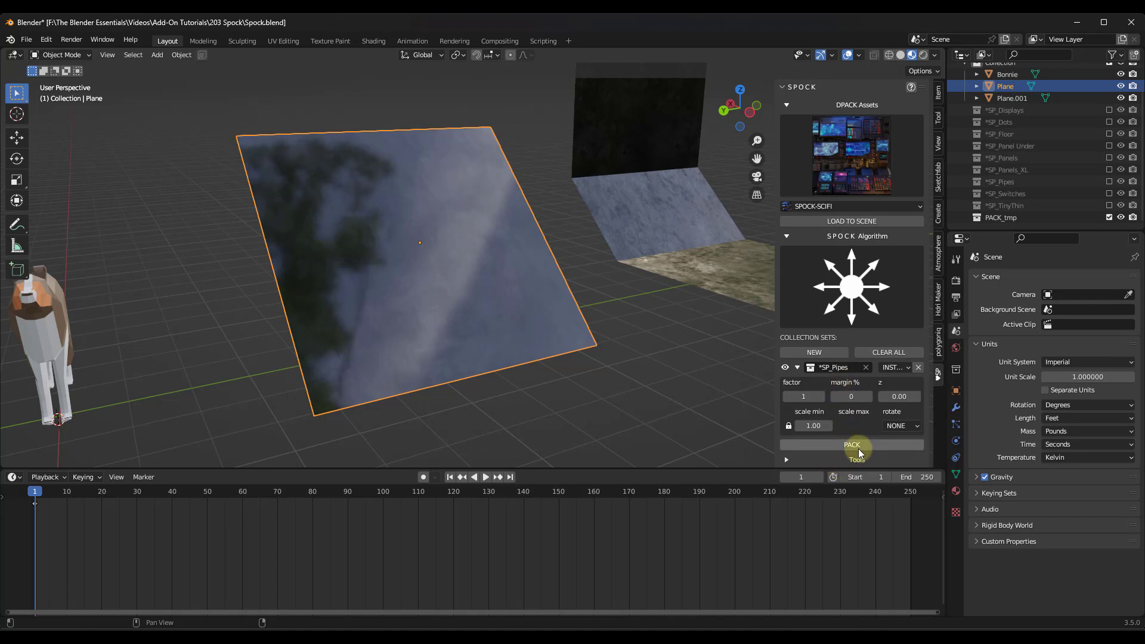
click(858, 446)
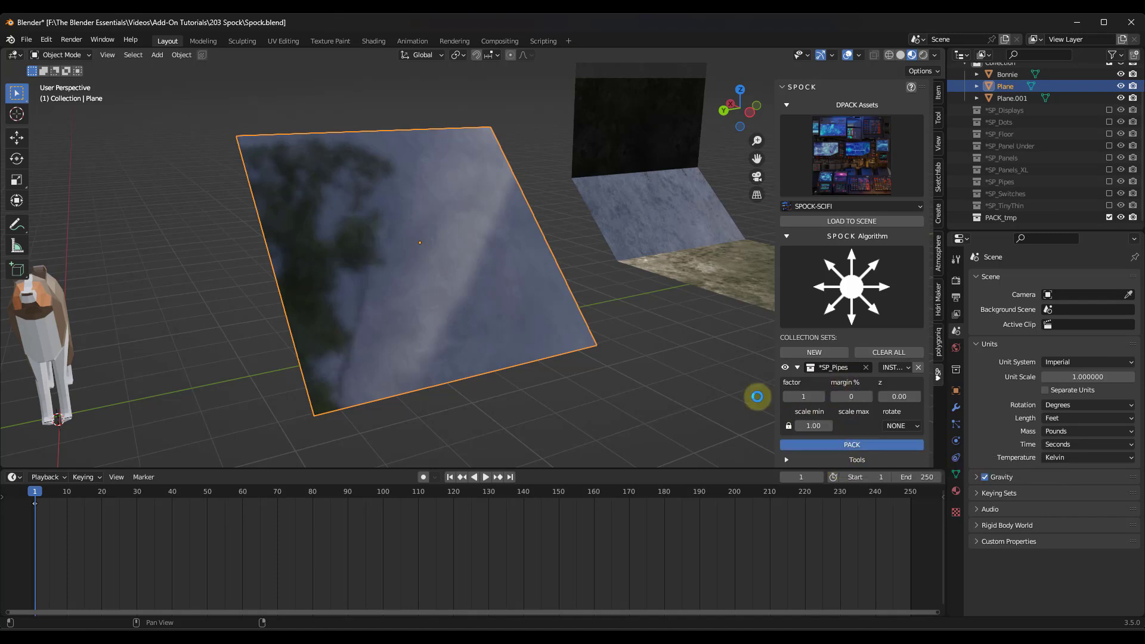
click(336, 358)
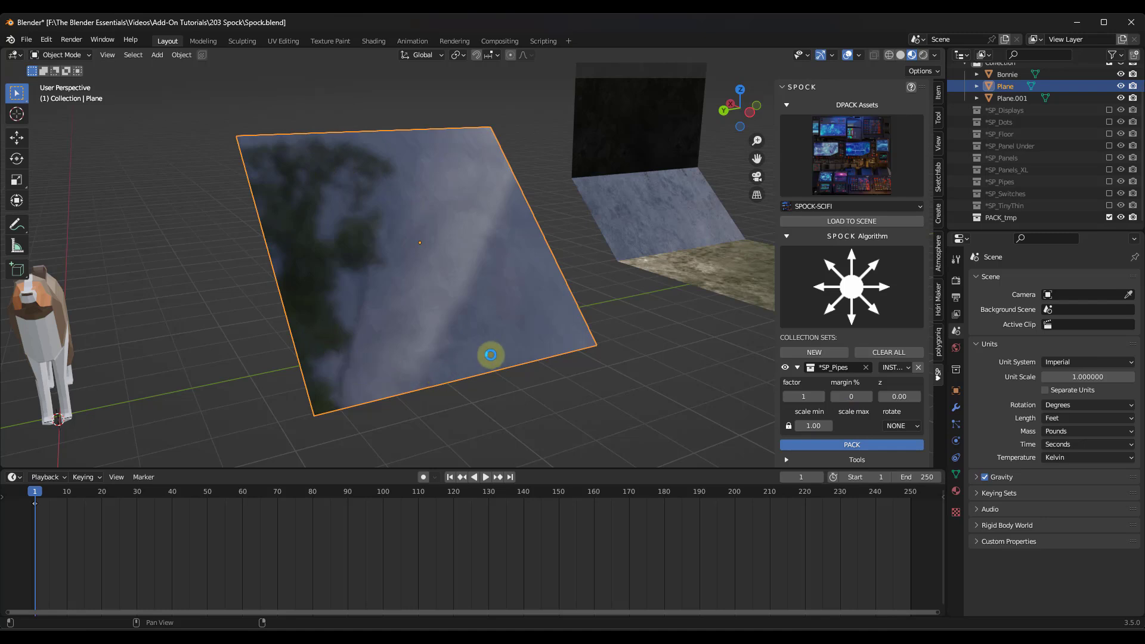
click(395, 336)
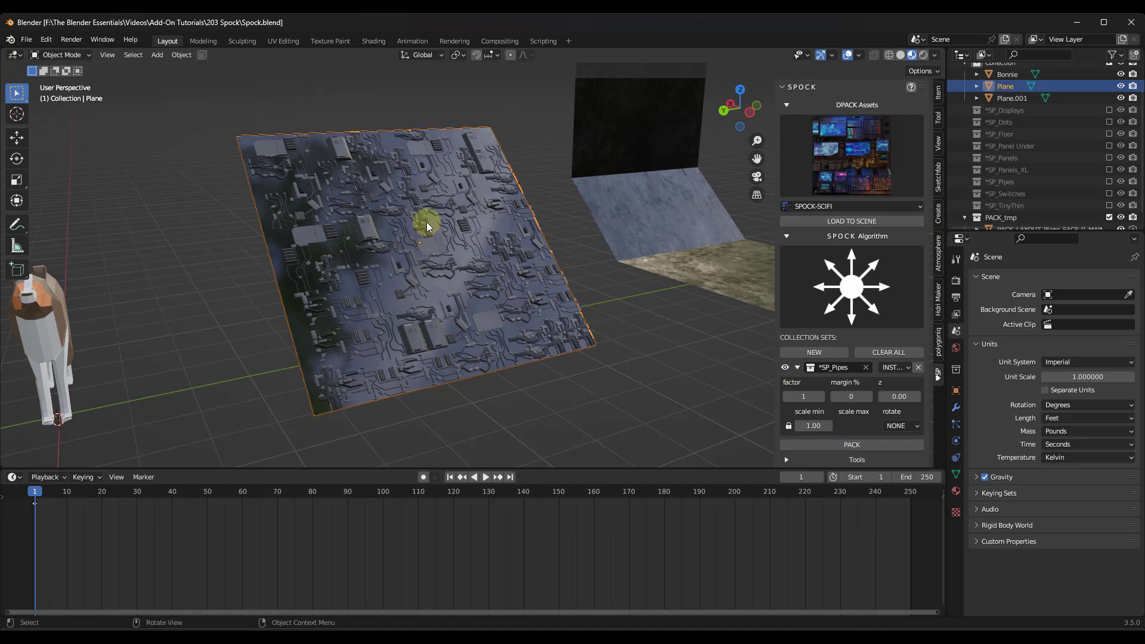
Examine the packed pipe details on the plane up close and from farther away.
scroll(428, 222, up, 3)
scroll(478, 273, down, 4)
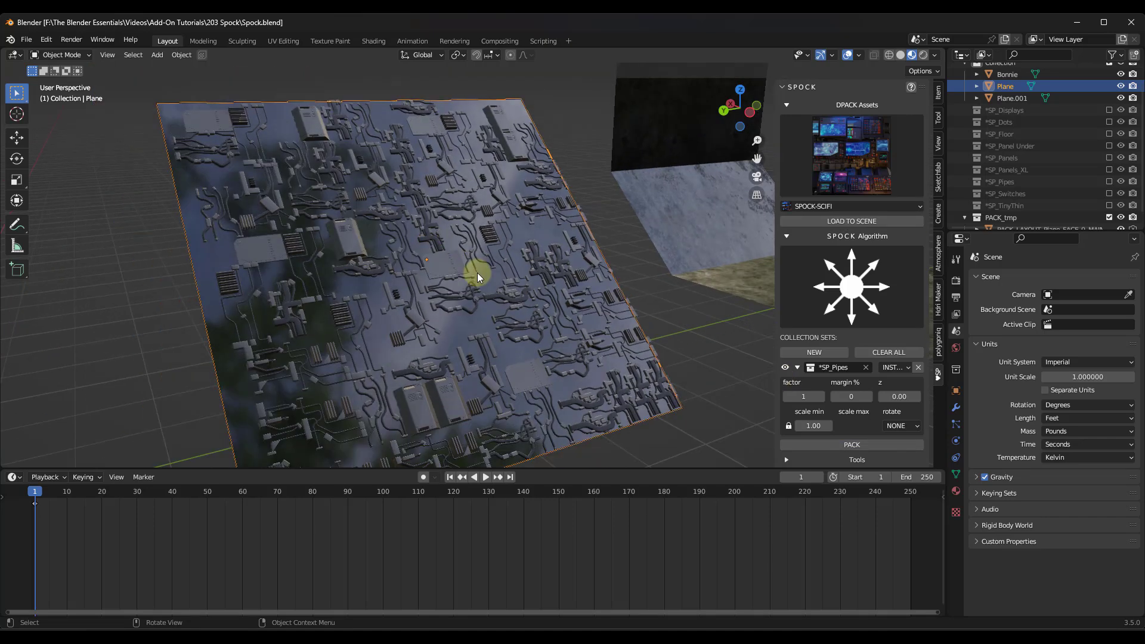
scroll(465, 267, up, 6)
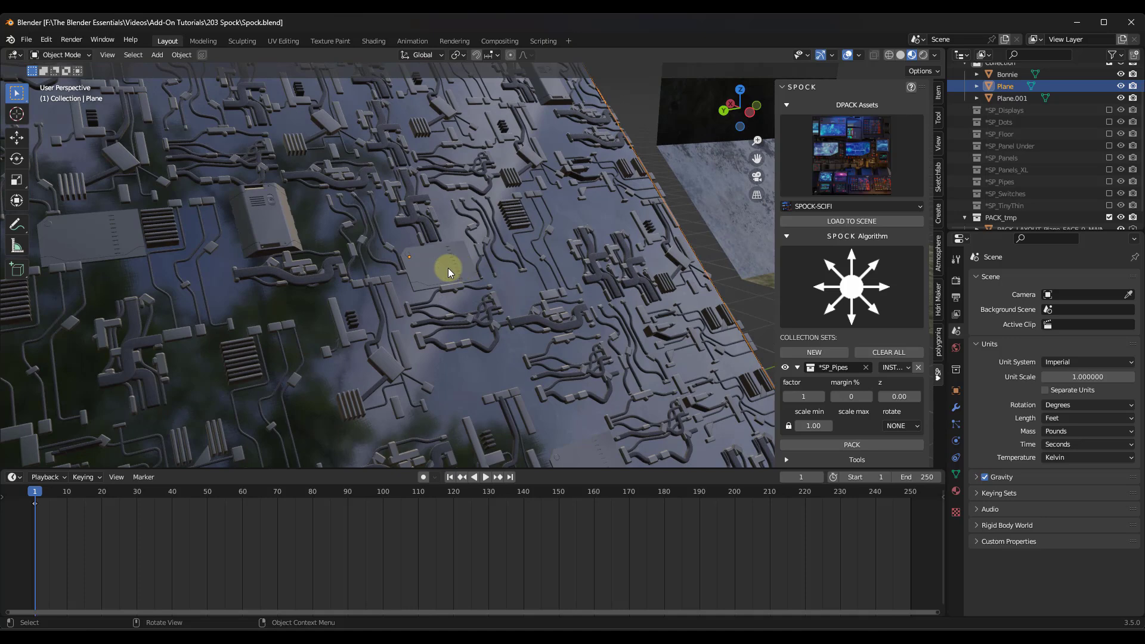
click(449, 269)
click(452, 374)
scroll(486, 294, down, 4)
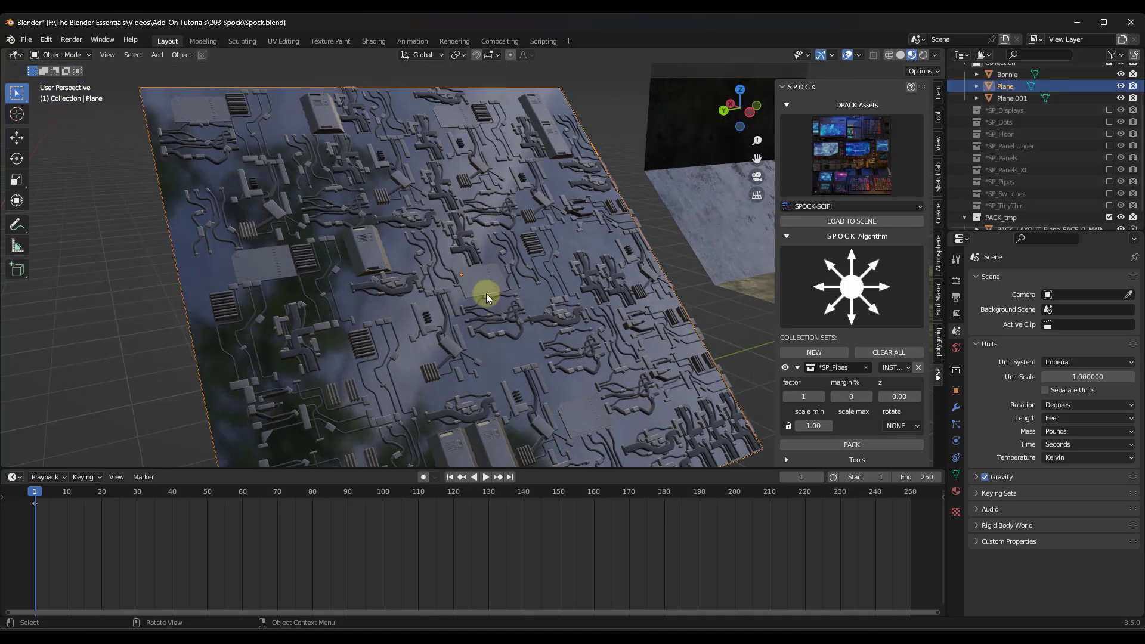
scroll(470, 209, down, 2)
scroll(470, 209, up, 1)
scroll(470, 208, down, 1)
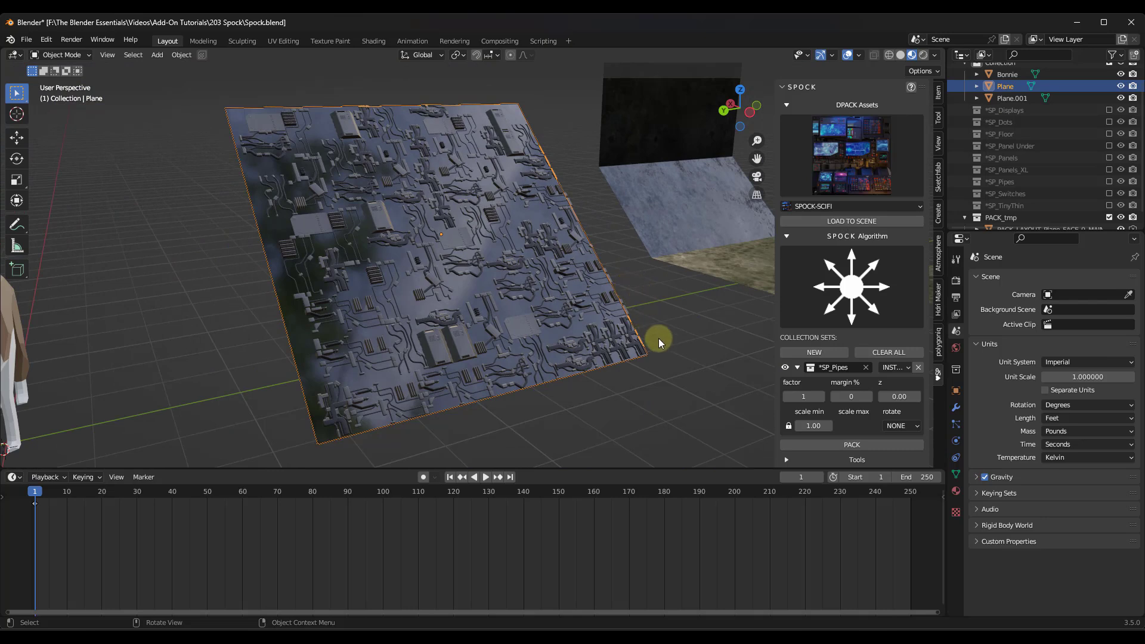
Set the *SP_Pipes set's rotation to 0 / 90 / 180 / 270 and pack the plane again.
drag(776, 406, 697, 405)
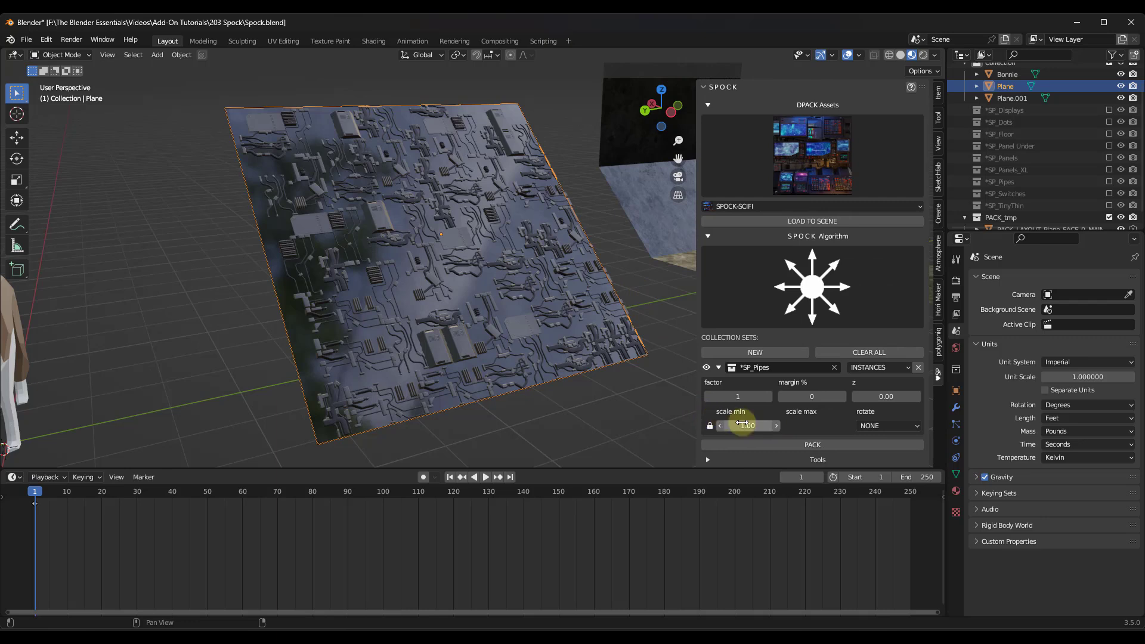
click(886, 428)
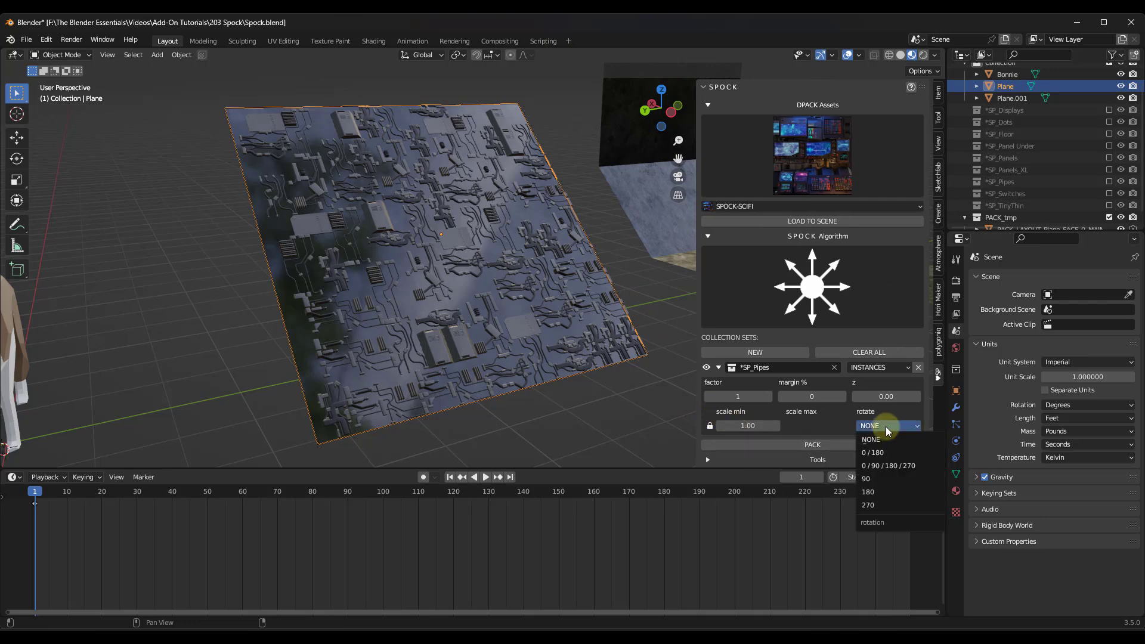
click(894, 467)
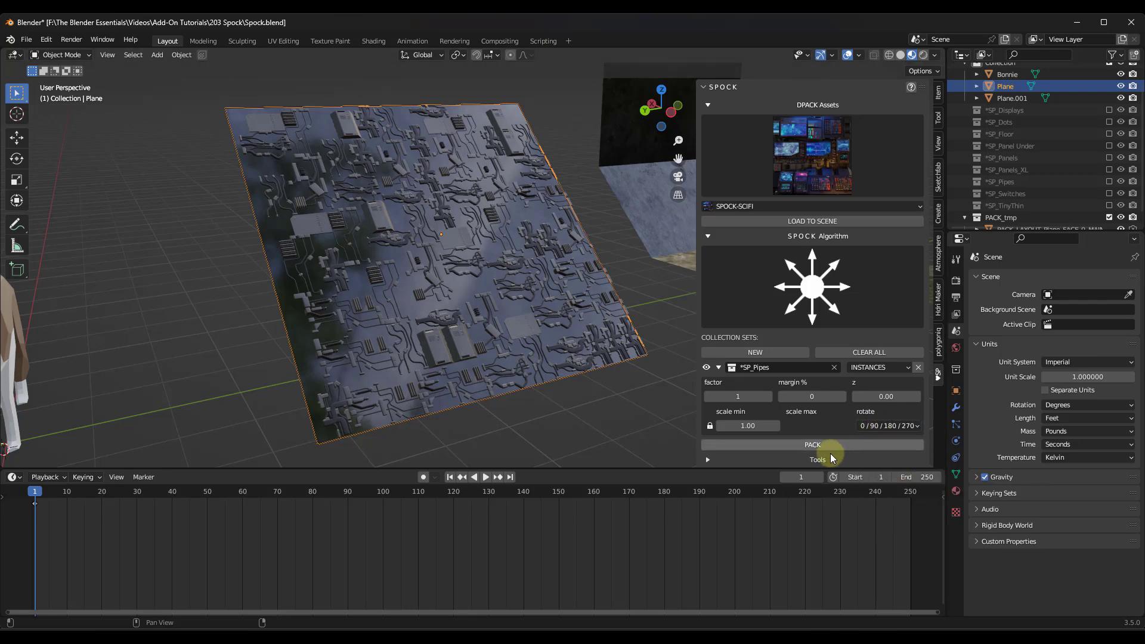
click(816, 446)
scroll(443, 254, down, 4)
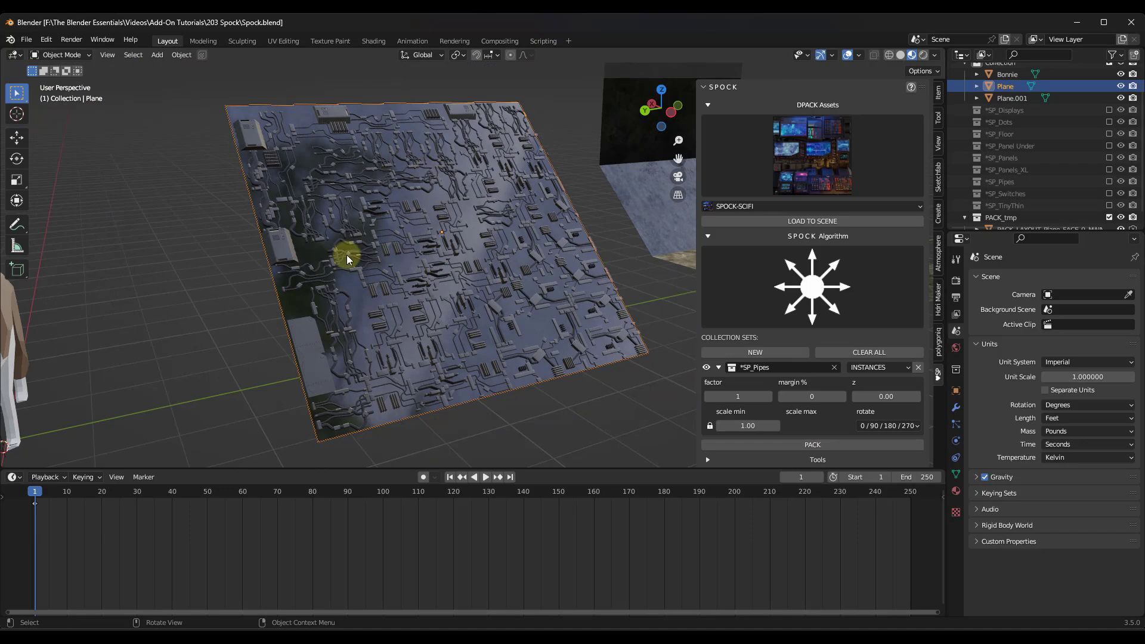
Examine the rotated pipe details packed on the tilted plane from close up, farther away and different angles.
middle_drag(561, 297, 585, 266)
scroll(582, 260, up, 8)
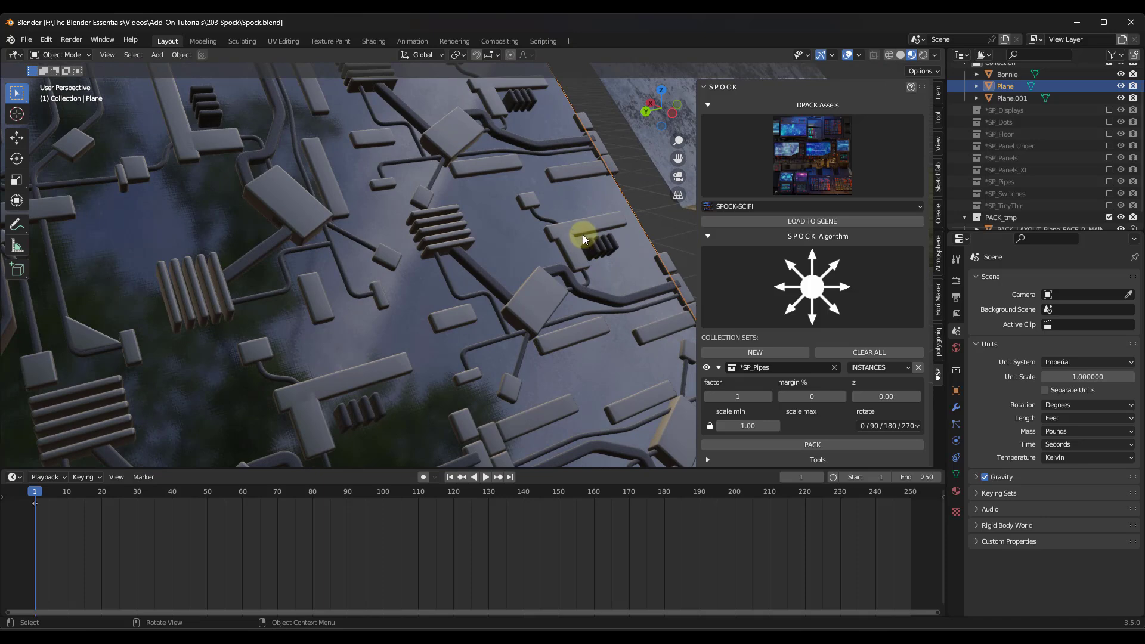
scroll(582, 235, down, 10)
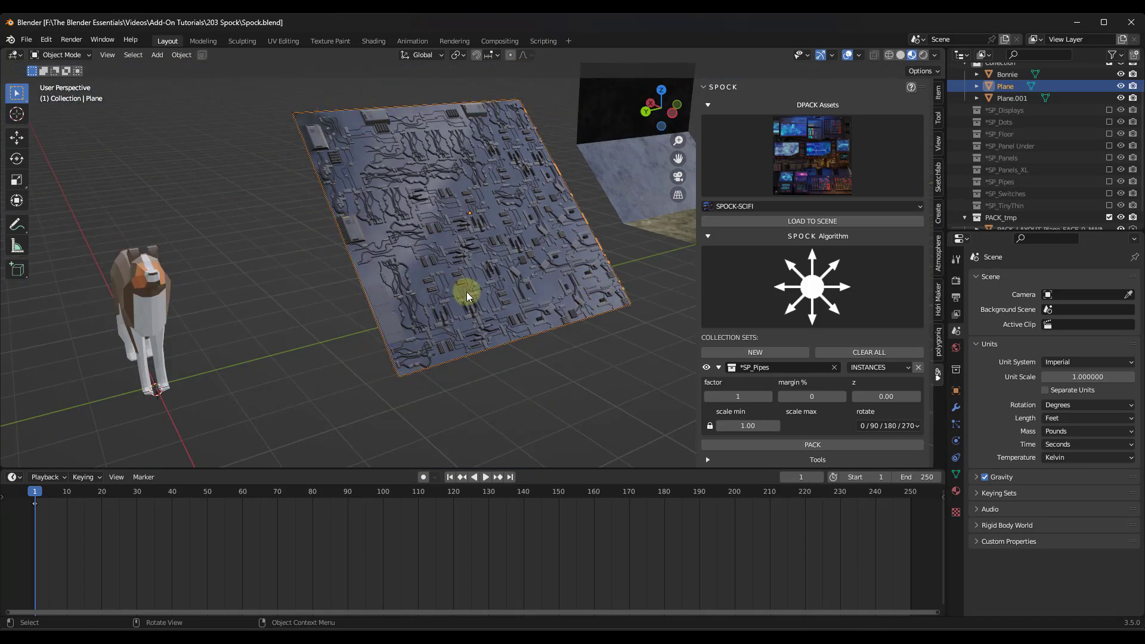
middle_drag(468, 292, 447, 233)
scroll(417, 239, up, 5)
scroll(394, 221, down, 4)
middle_drag(401, 195, 414, 292)
scroll(417, 291, up, 2)
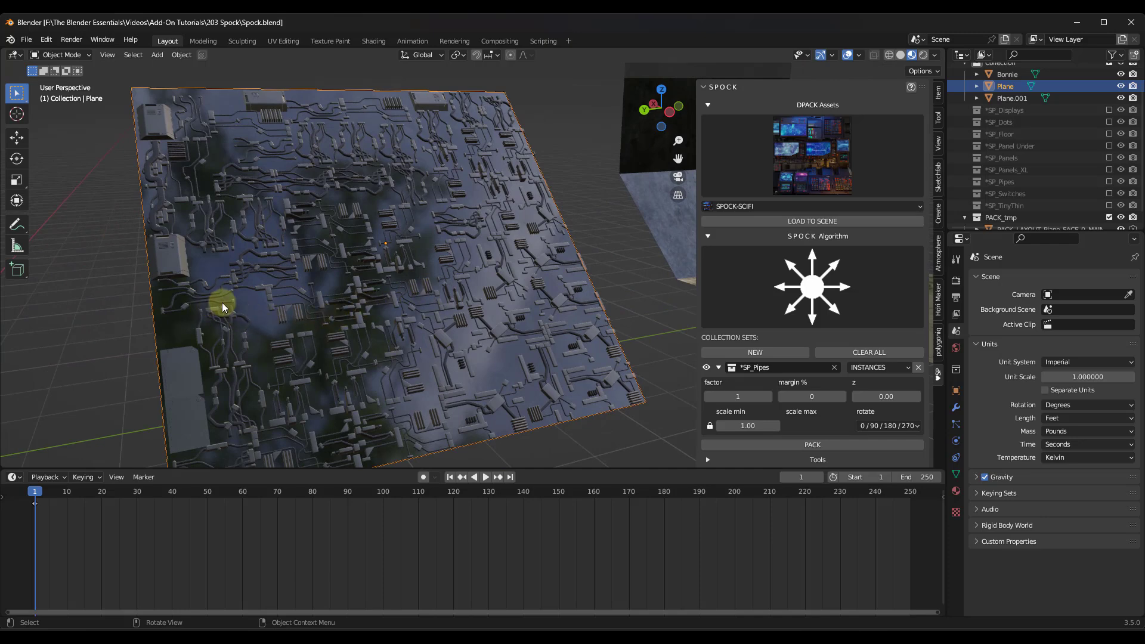
scroll(269, 287, down, 1)
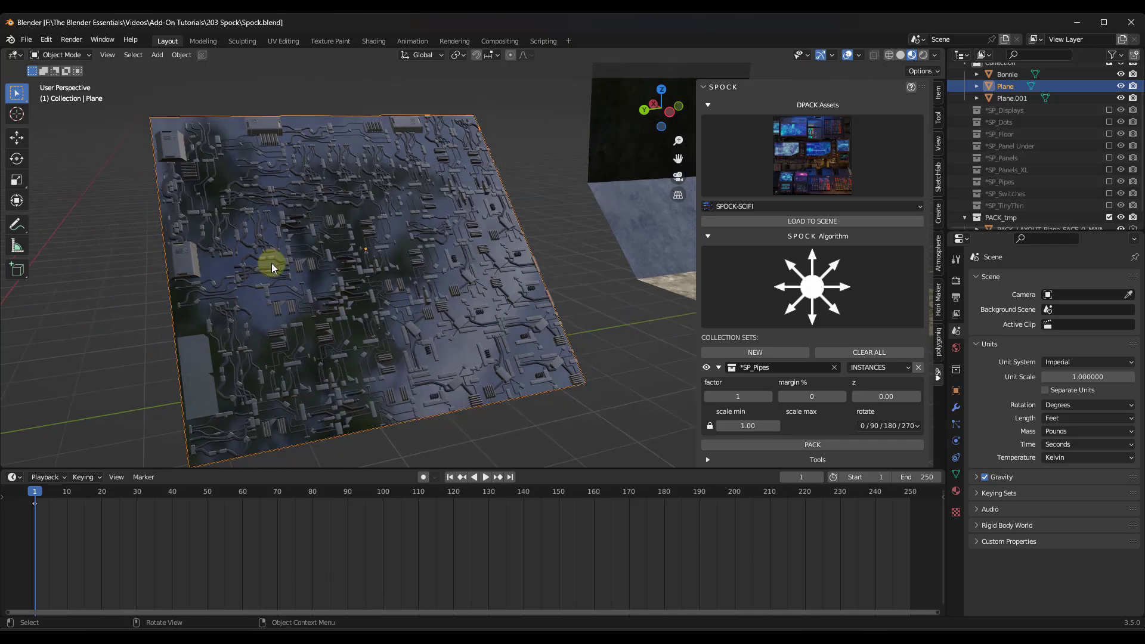
scroll(163, 281, down, 6)
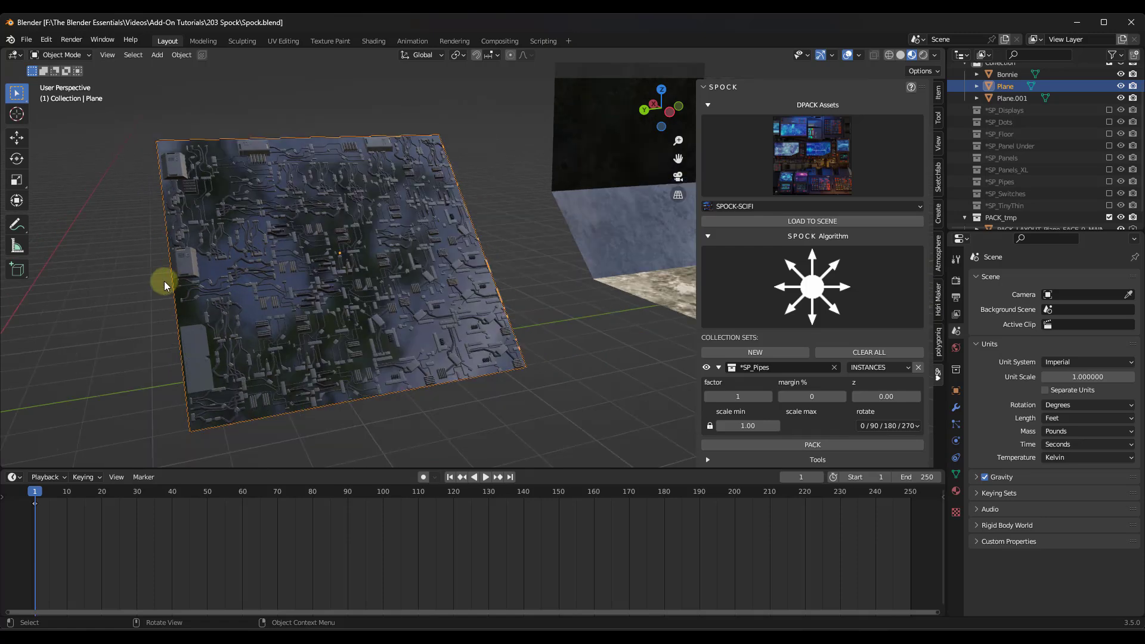
Pack the *SP_Pipes collection set onto all faces of the folded plane and check the packed details on each section.
click(438, 251)
scroll(470, 244, up, 5)
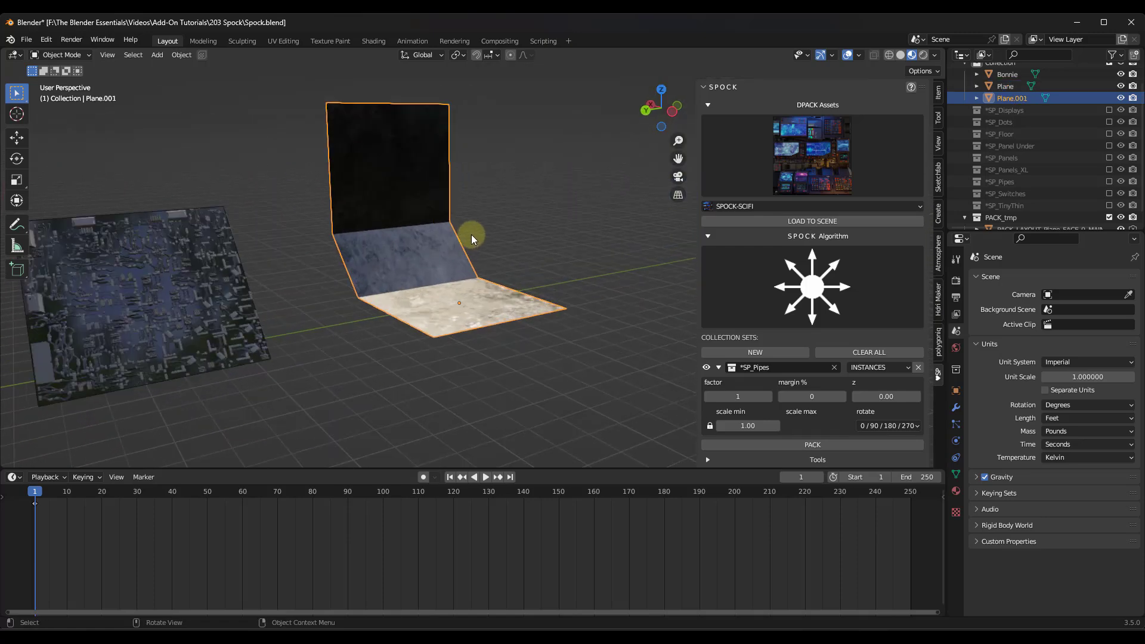
shift+middle_drag(421, 171, 417, 163)
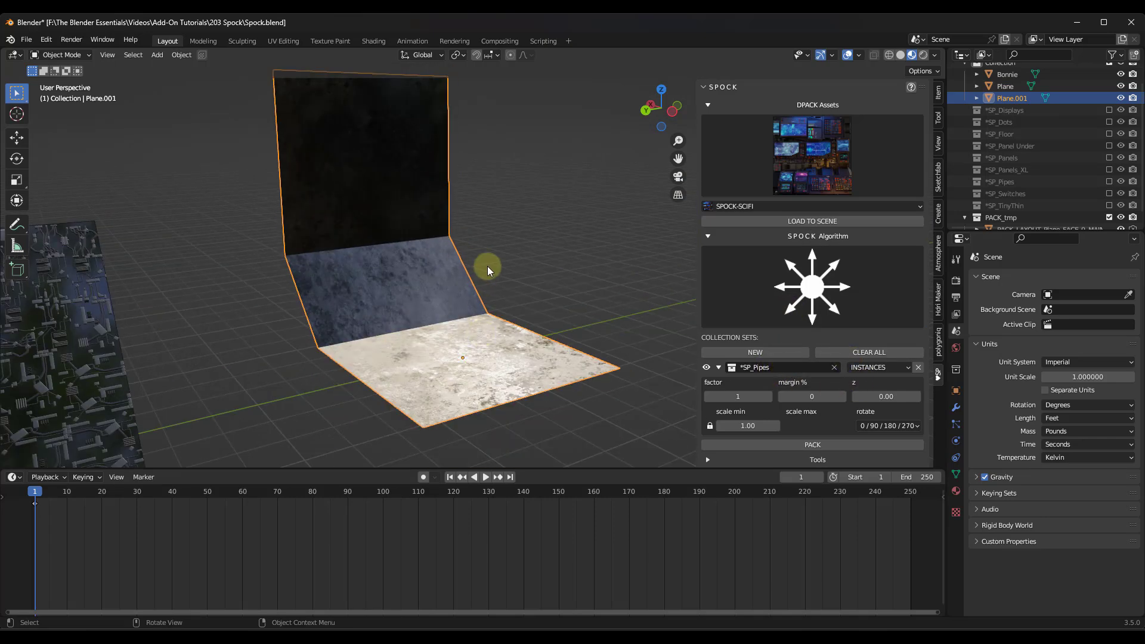
scroll(503, 138, up, 2)
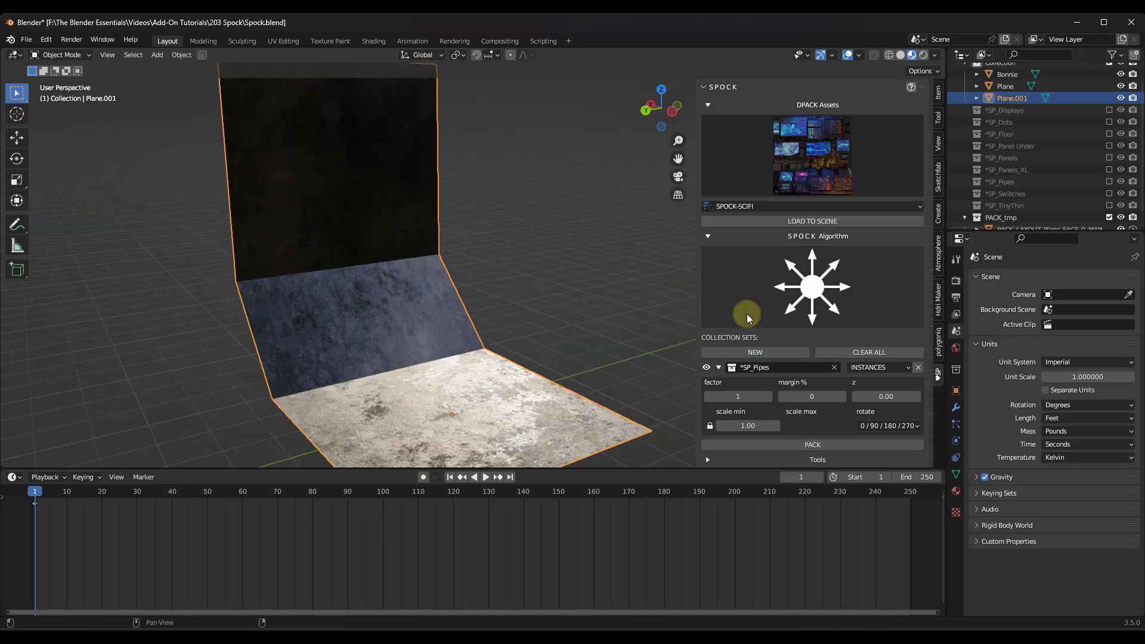
click(813, 443)
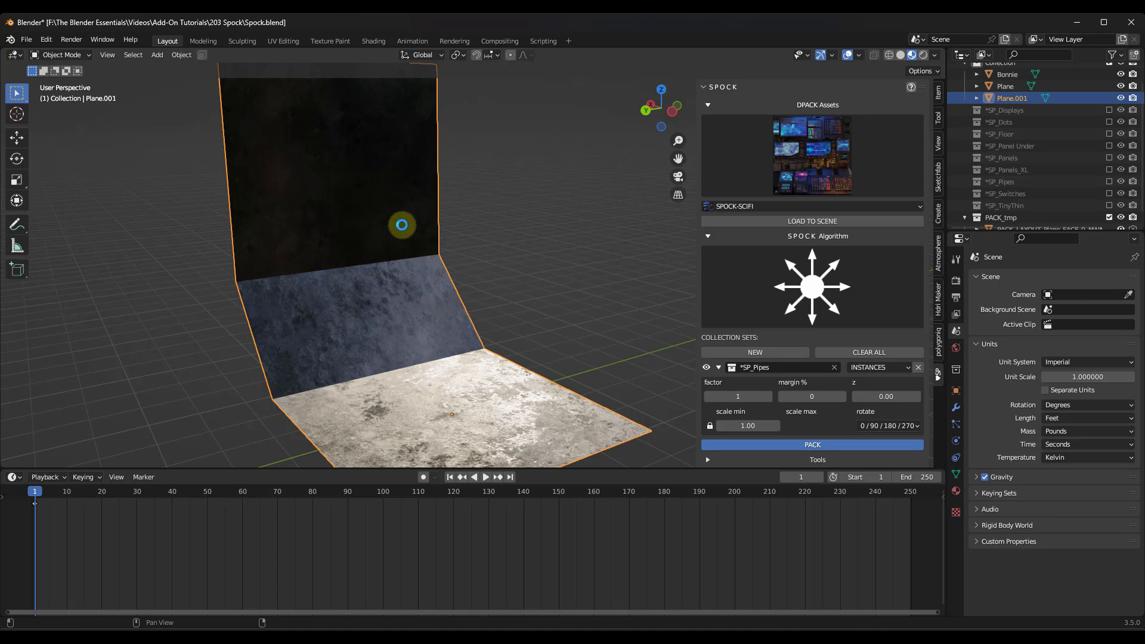
click(871, 442)
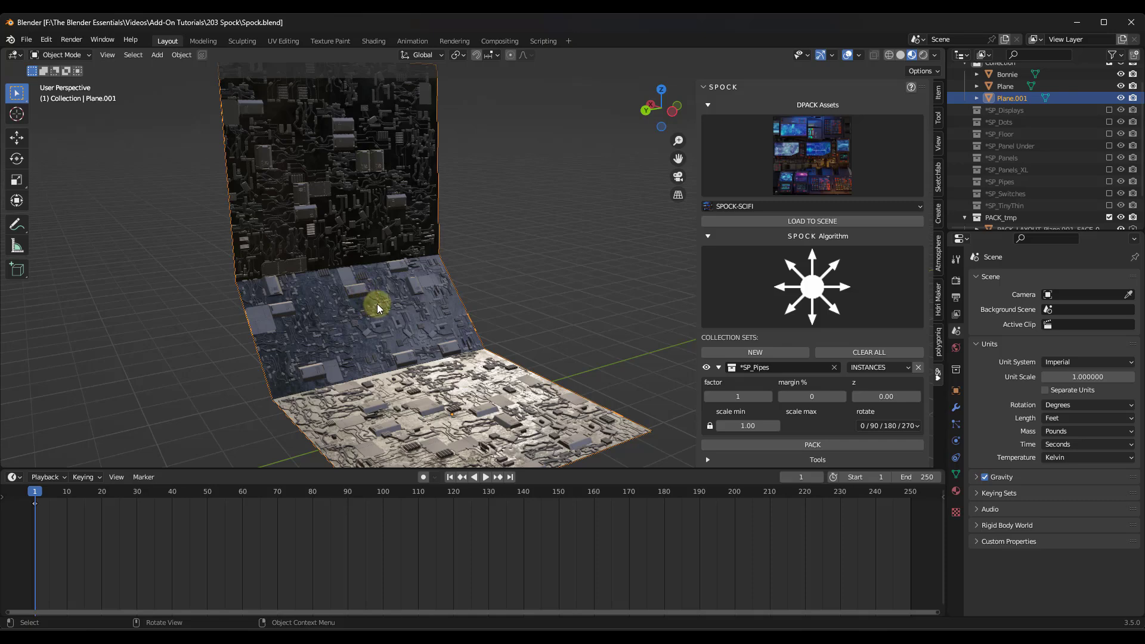
middle_drag(376, 306, 374, 296)
scroll(363, 296, up, 8)
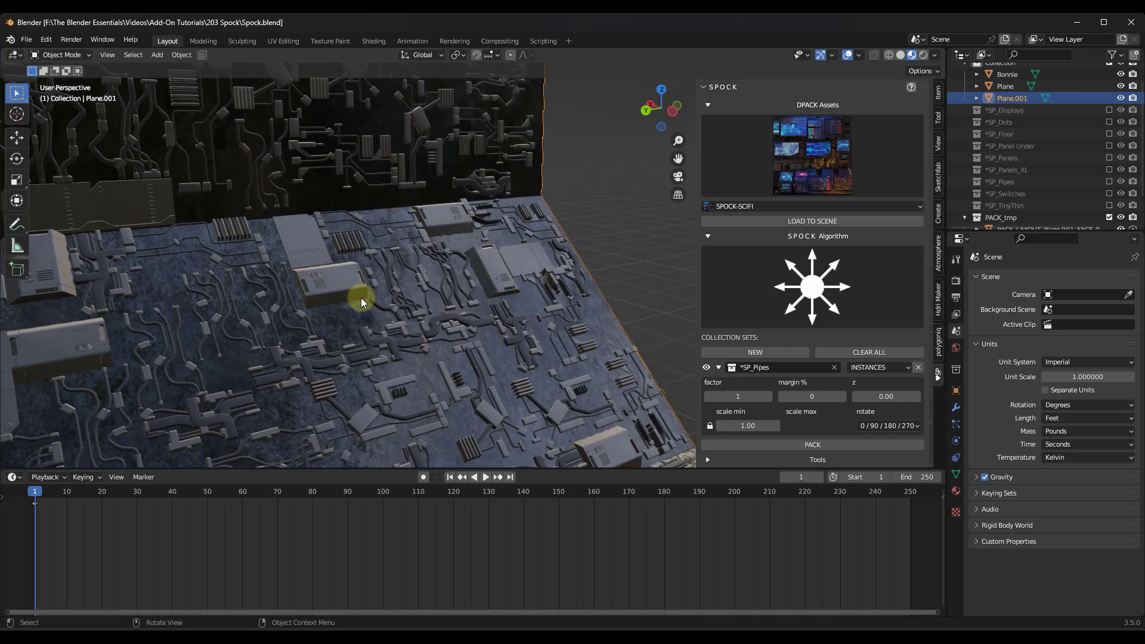
scroll(386, 297, down, 6)
scroll(384, 210, down, 2)
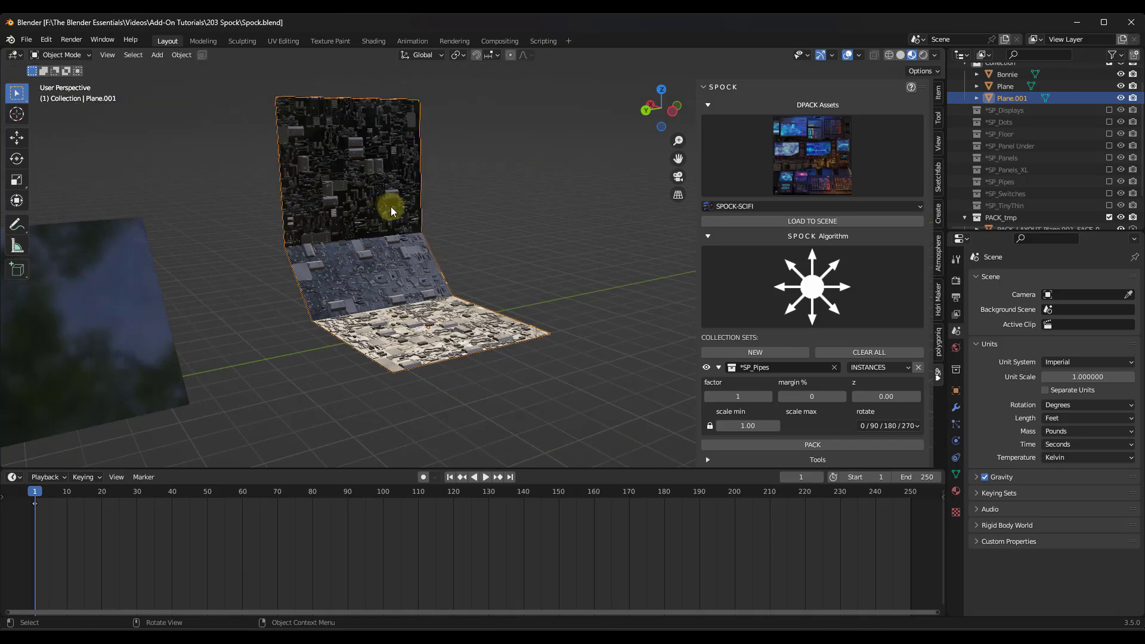
scroll(396, 204, up, 2)
middle_drag(402, 202, 430, 251)
Add a second collection set that uses the *SP_Dots collection and pack the folded plane with both sets.
scroll(732, 329, down, 2)
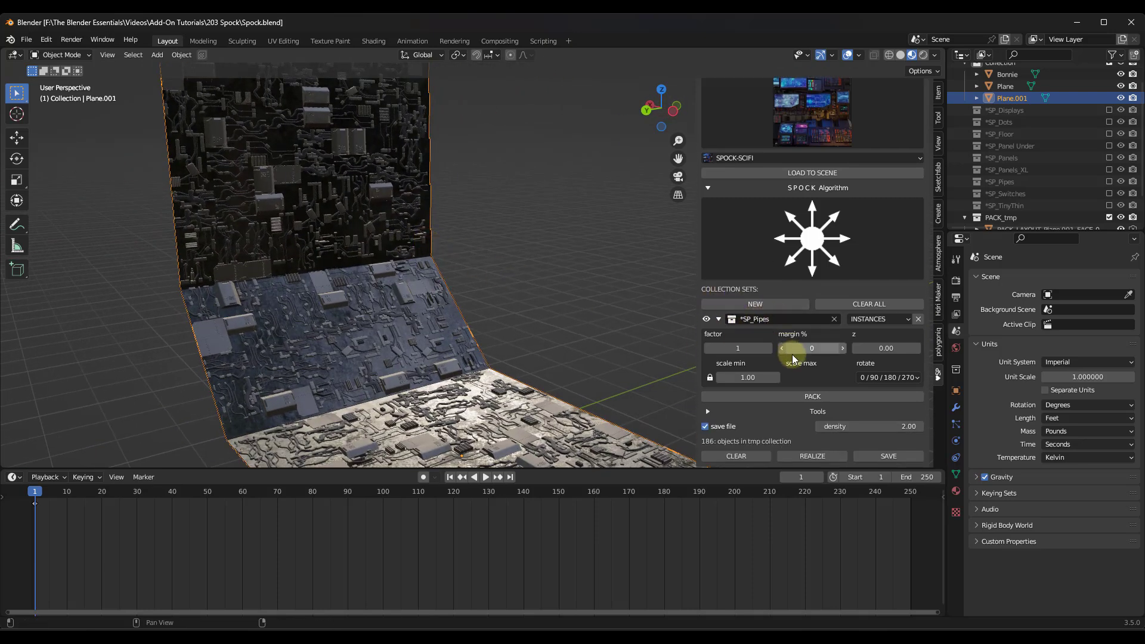
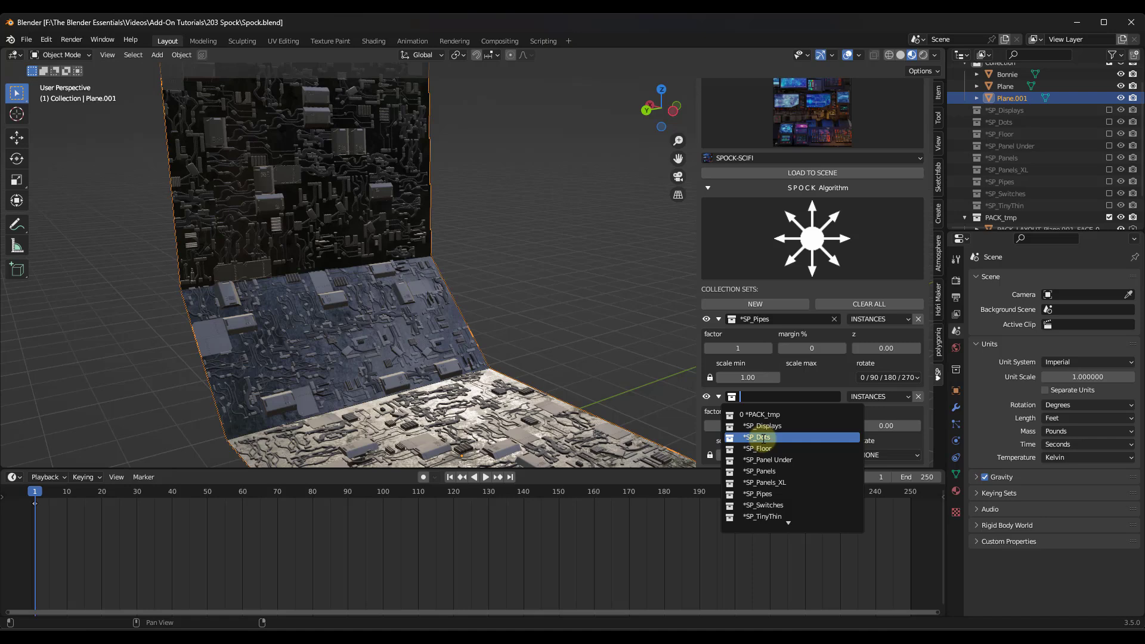
click(763, 438)
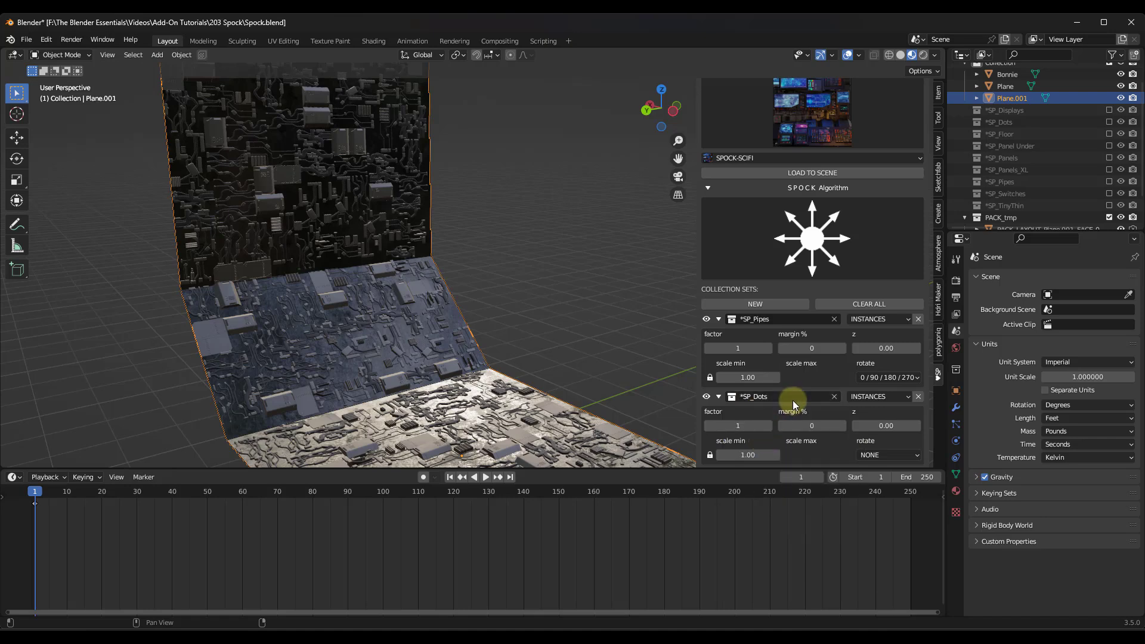
scroll(805, 382, down, 3)
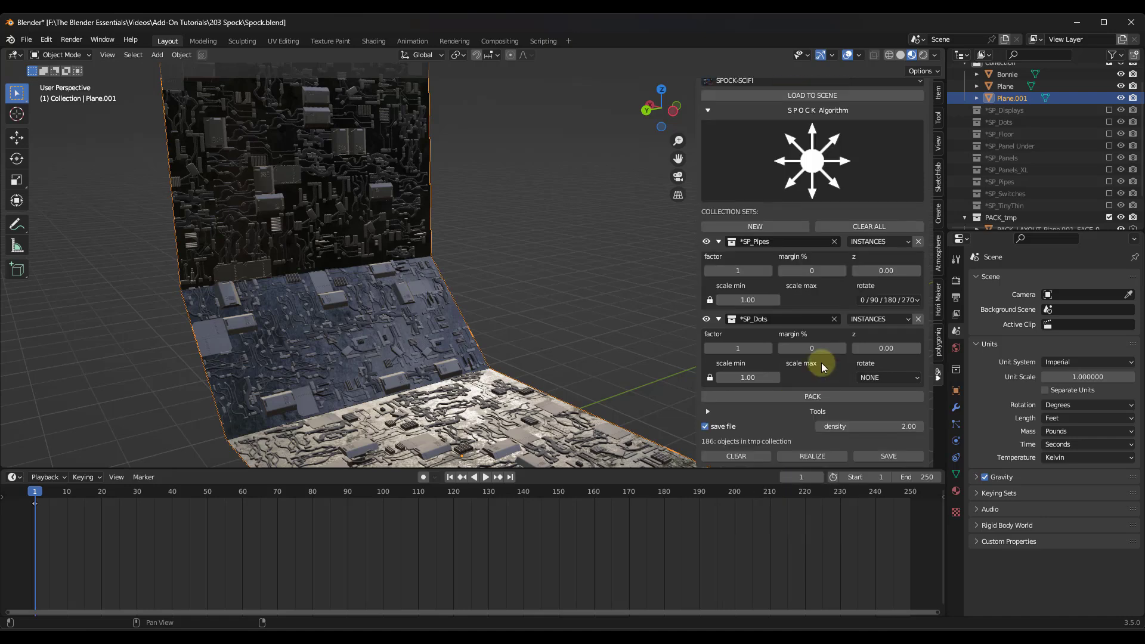
click(816, 400)
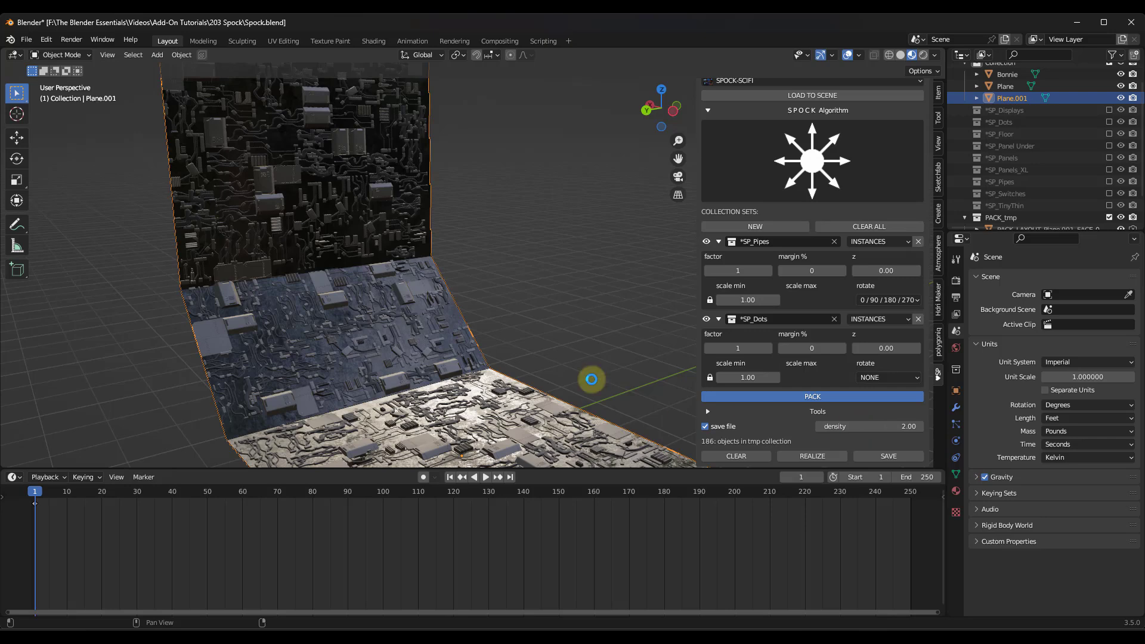
scroll(280, 227, up, 4)
scroll(332, 175, up, 5)
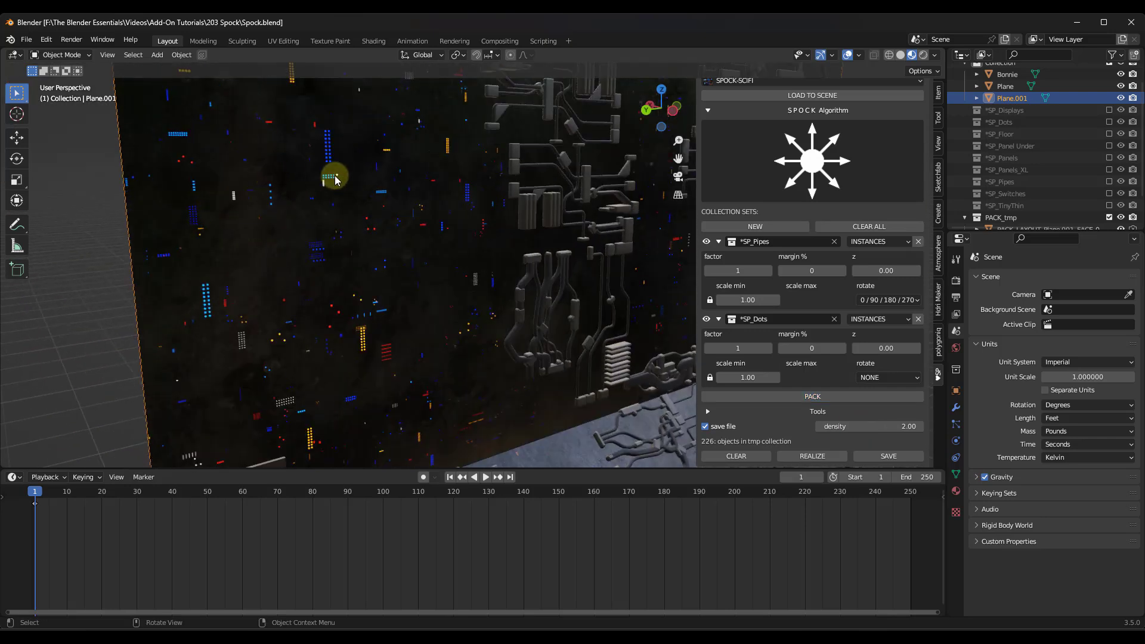
scroll(328, 187, down, 5)
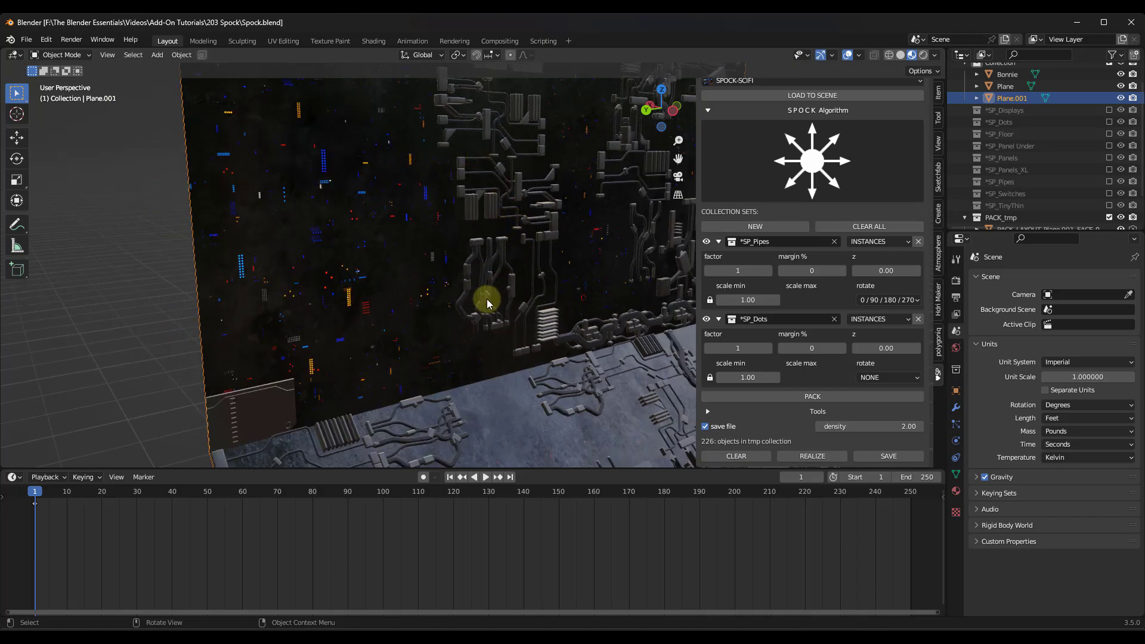
middle_drag(487, 299, 375, 266)
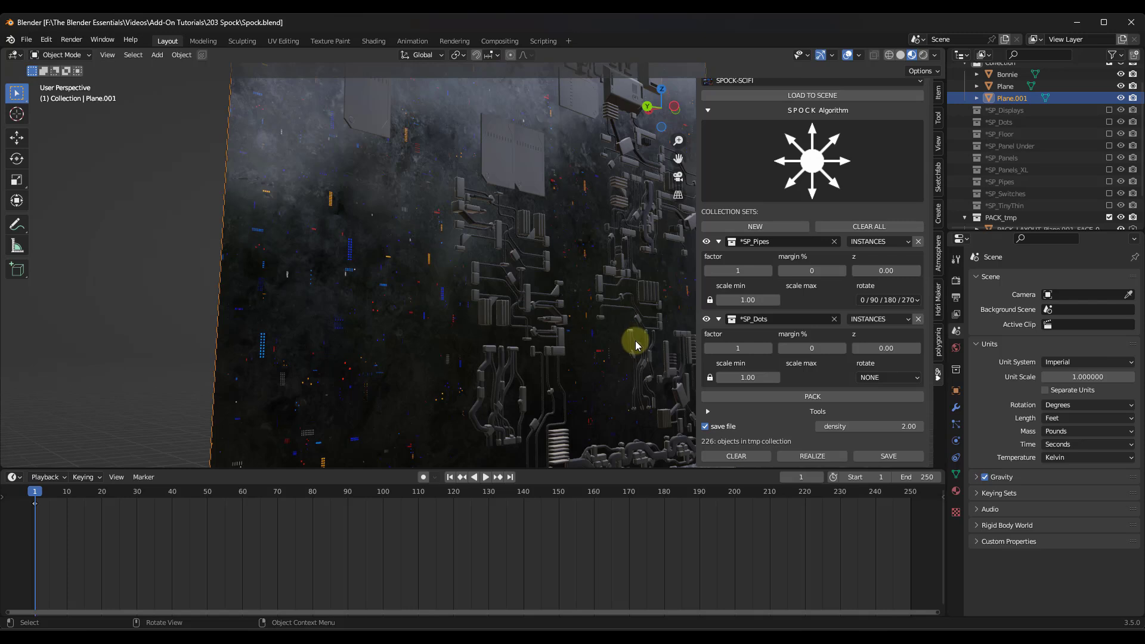
Change the *SP_Dots set's type to FILL and pack the folded plane again.
click(879, 324)
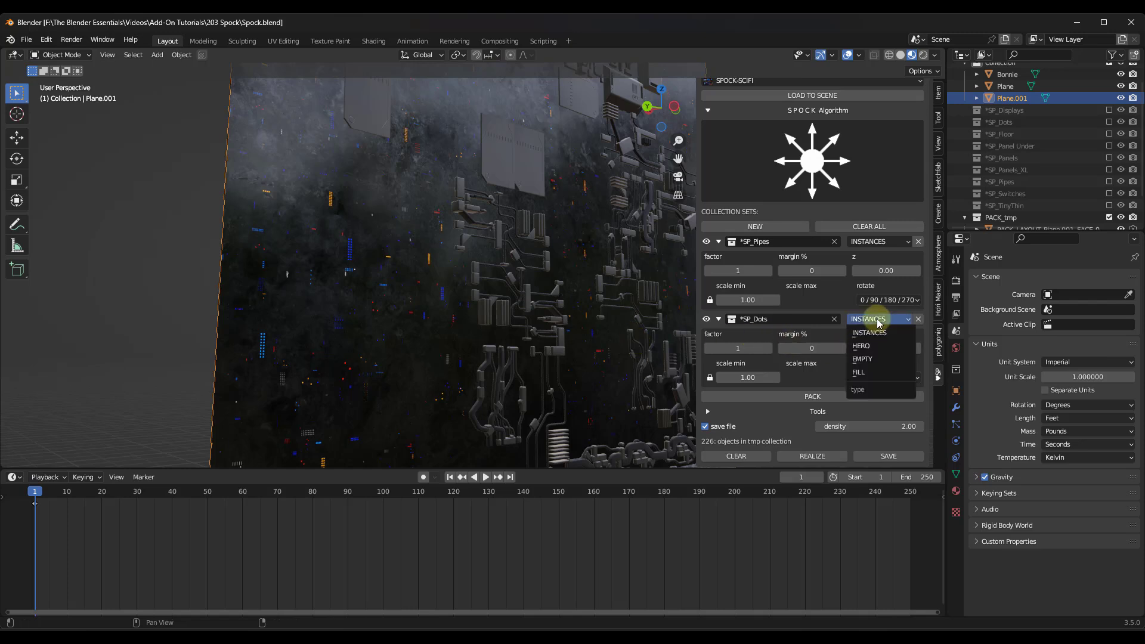
click(867, 373)
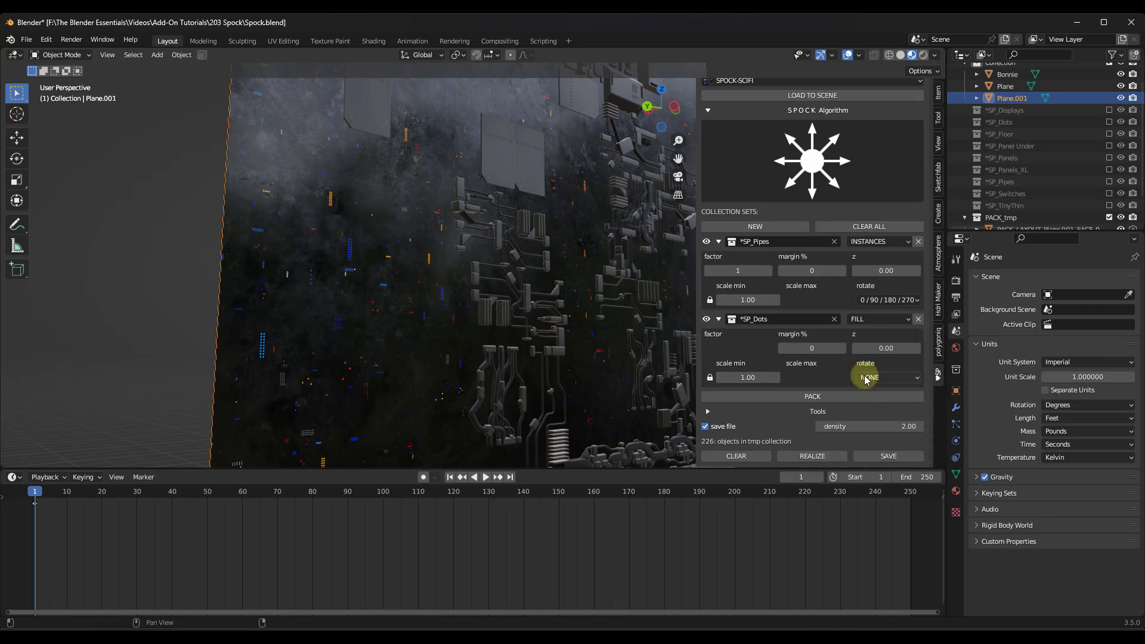
click(813, 398)
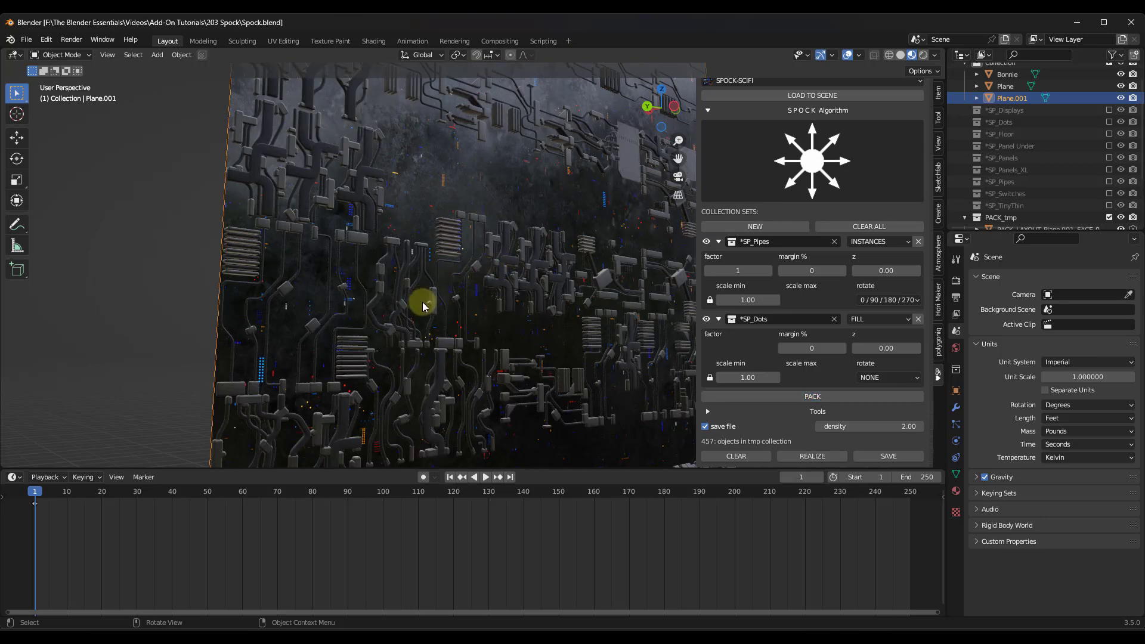
Examine how the dots sit between the pipes on the folded plane's upright face, and select one of the dots panels.
scroll(573, 292, down, 5)
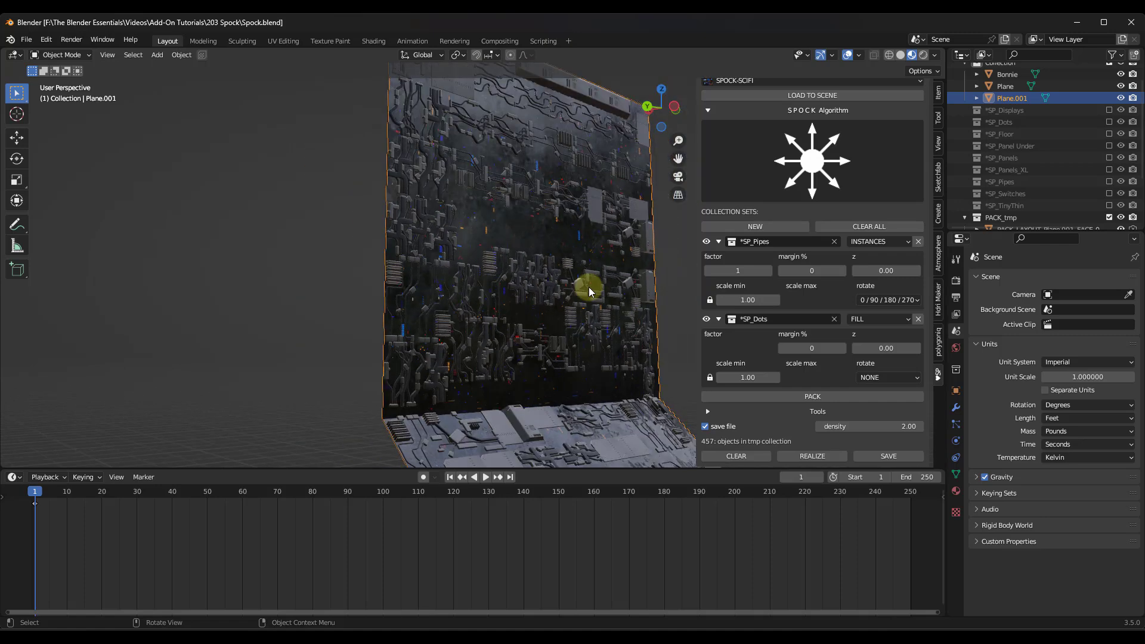
scroll(589, 288, up, 4)
scroll(564, 235, up, 5)
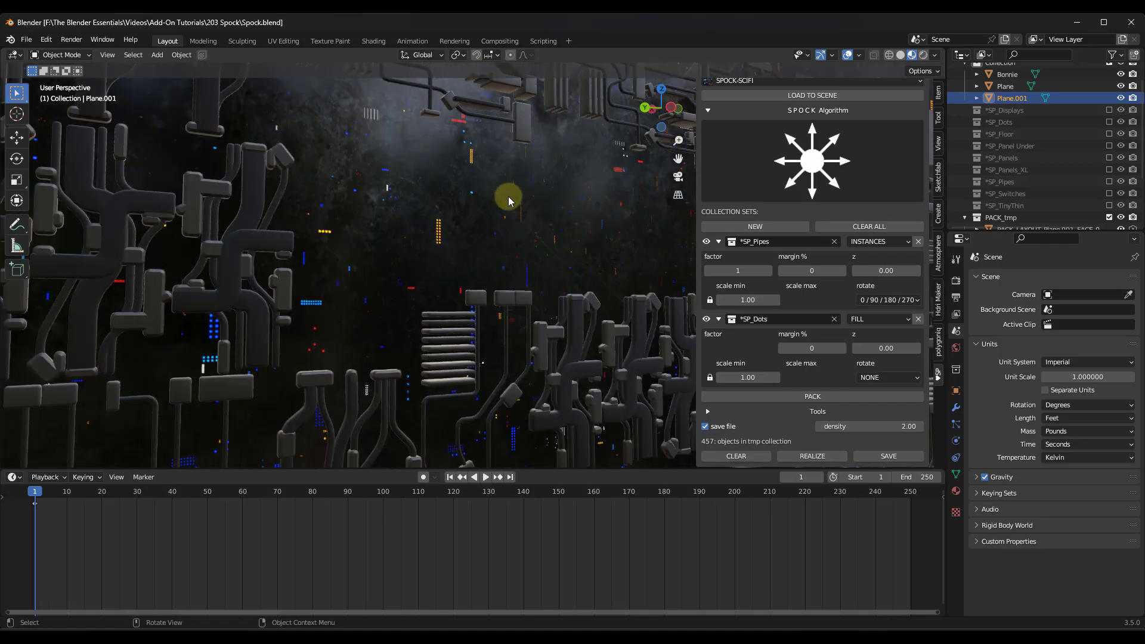
scroll(477, 270, up, 2)
scroll(508, 293, down, 2)
scroll(500, 292, up, 1)
scroll(469, 287, down, 1)
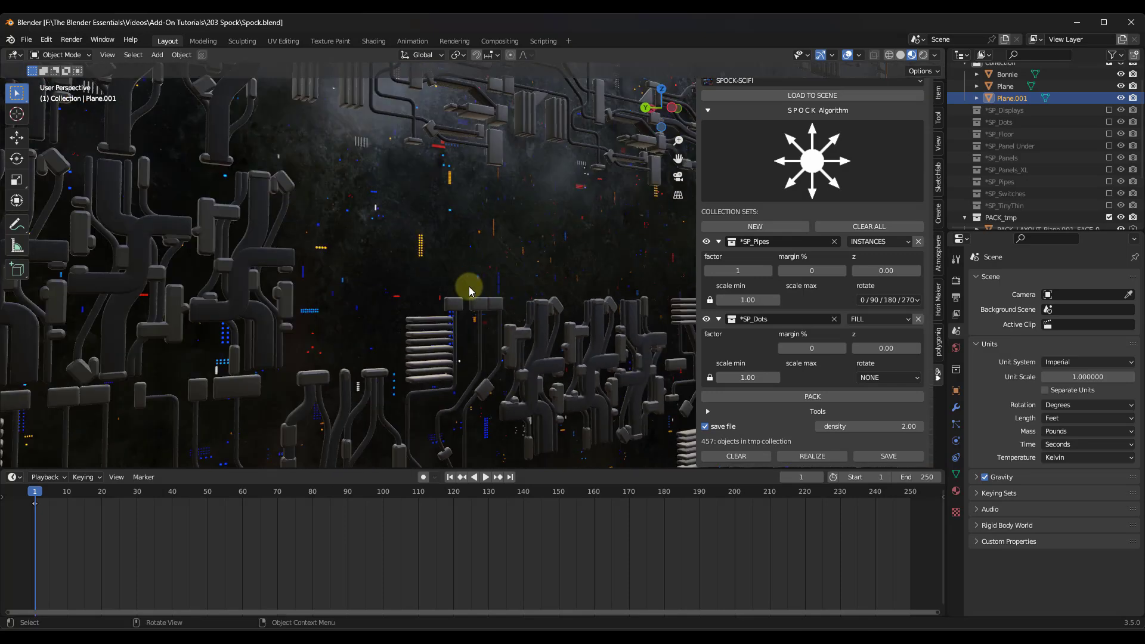
scroll(469, 286, down, 3)
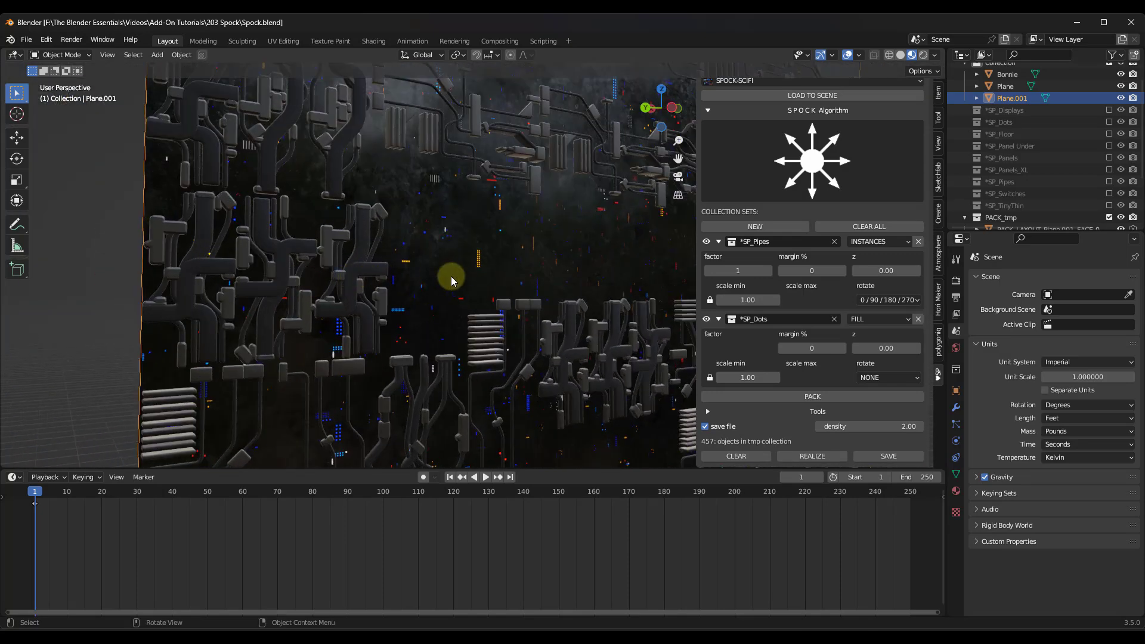
mouse_move(424, 286)
middle_down()
mouse_move(516, 288)
mouse_move(475, 296)
mouse_move(445, 291)
mouse_move(507, 285)
mouse_move(460, 291)
mouse_move(443, 279)
middle_up()
click(428, 285)
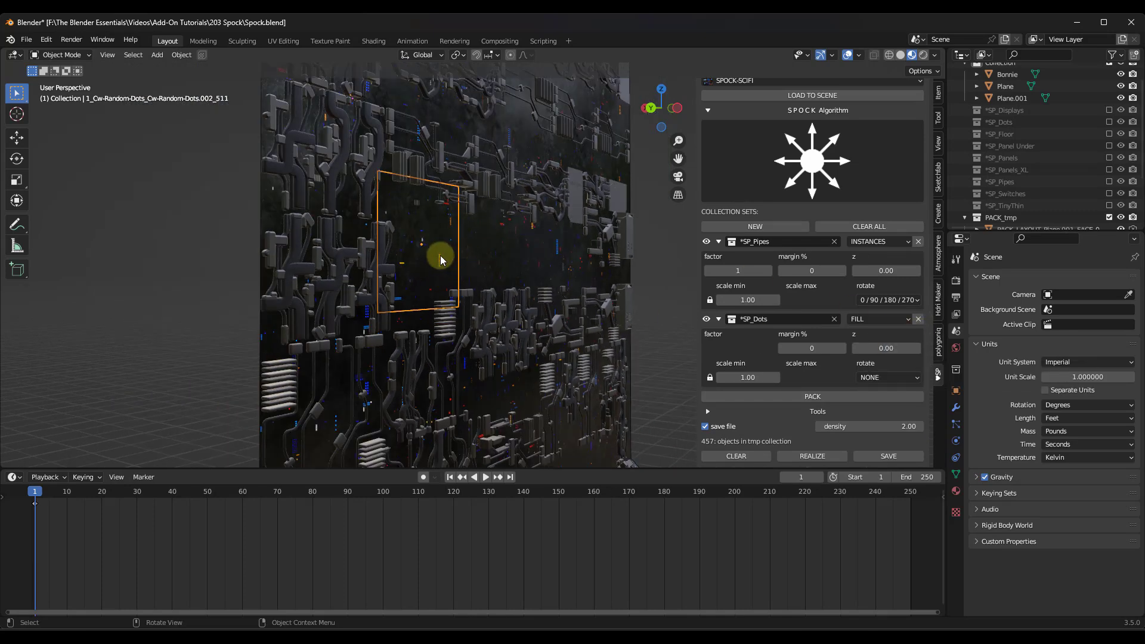
Set the *SP_Dots set's z offset to 0.05 and pack the folded plane again.
click(883, 348)
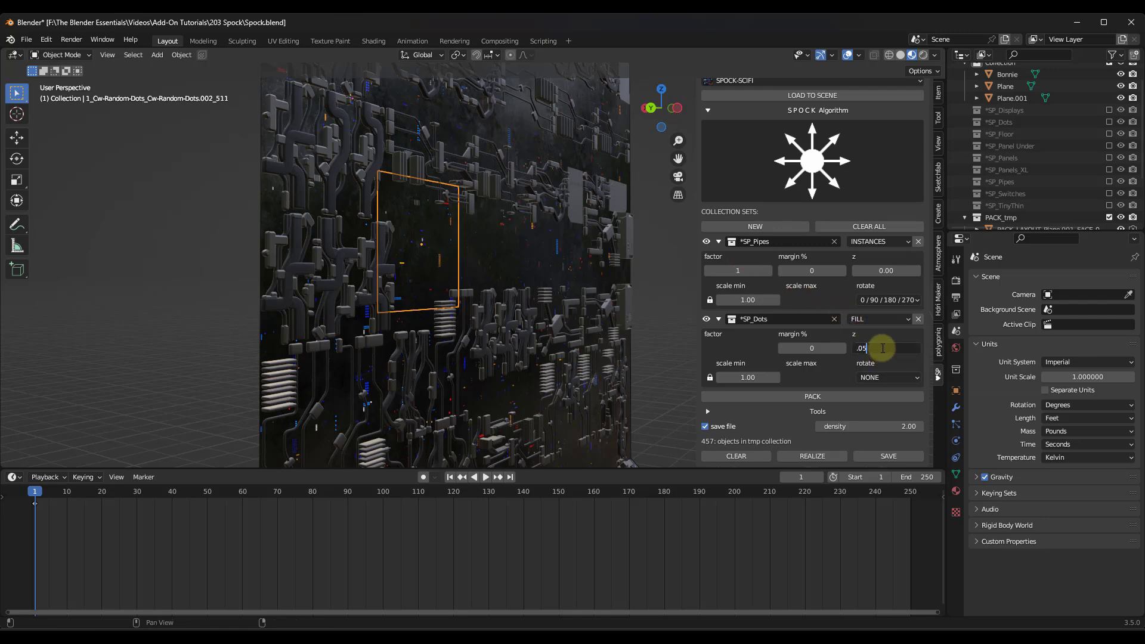
click(815, 399)
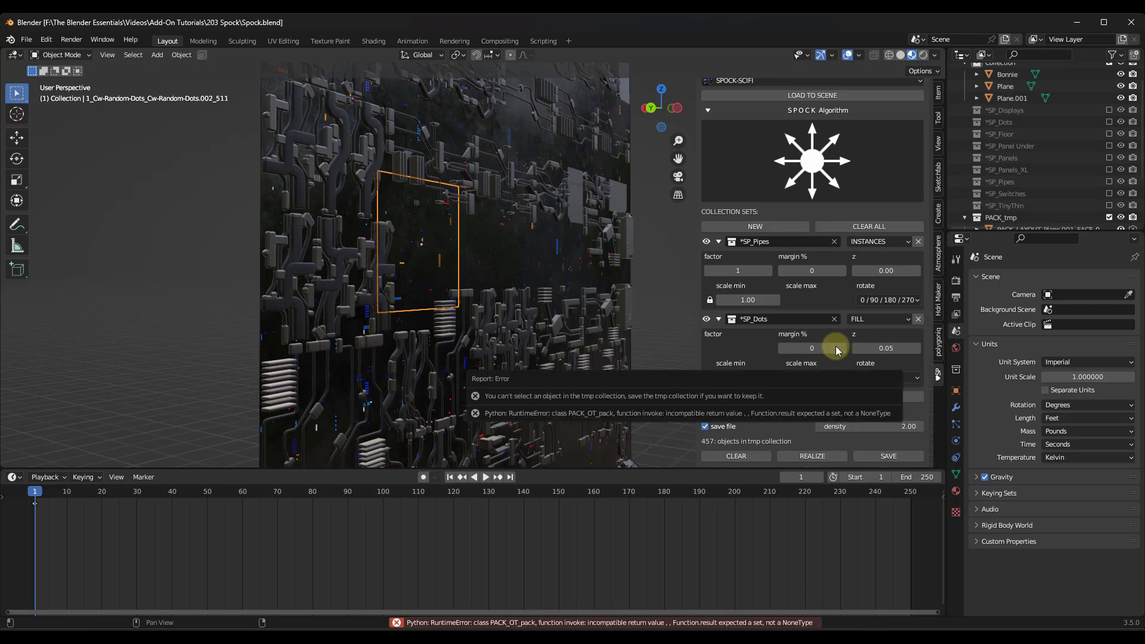
click(813, 397)
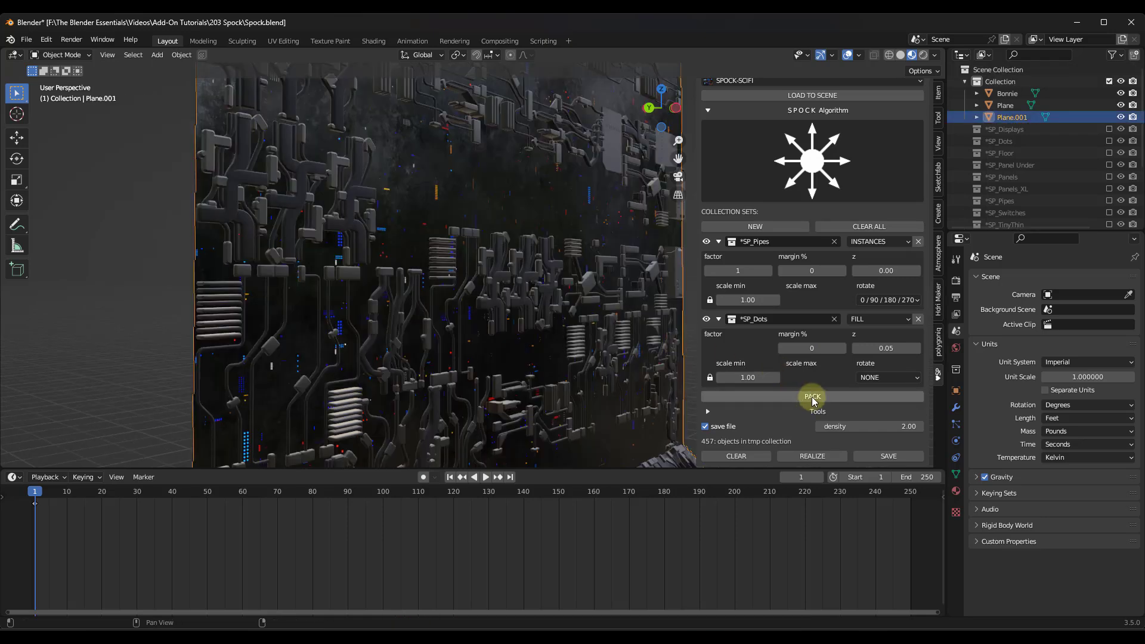
middle_drag(209, 217, 243, 221)
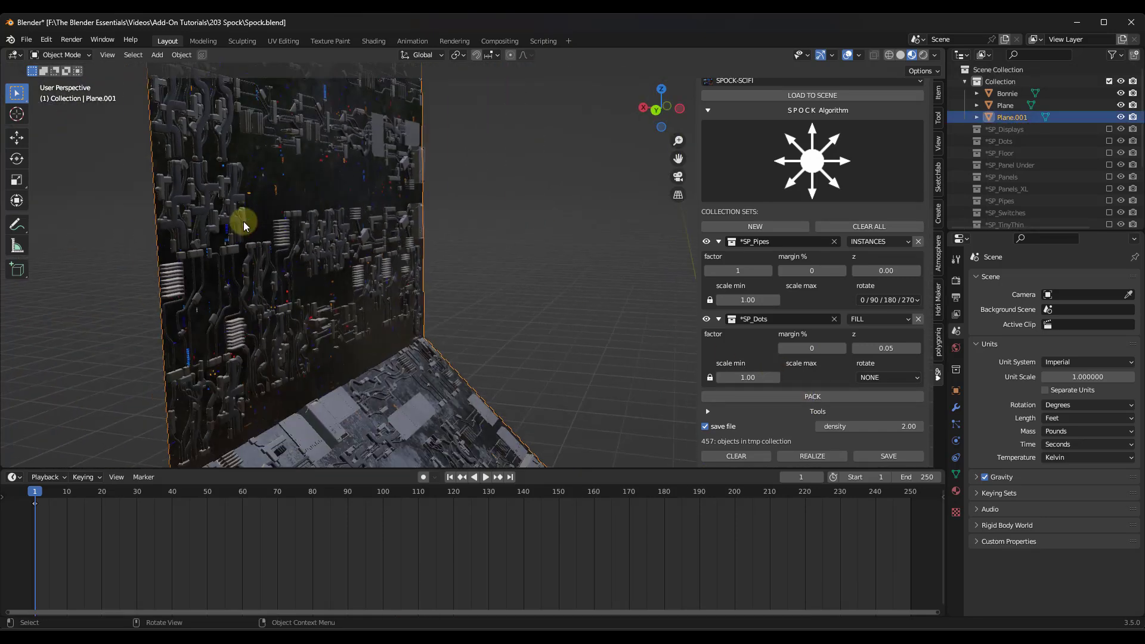
scroll(413, 292, down, 4)
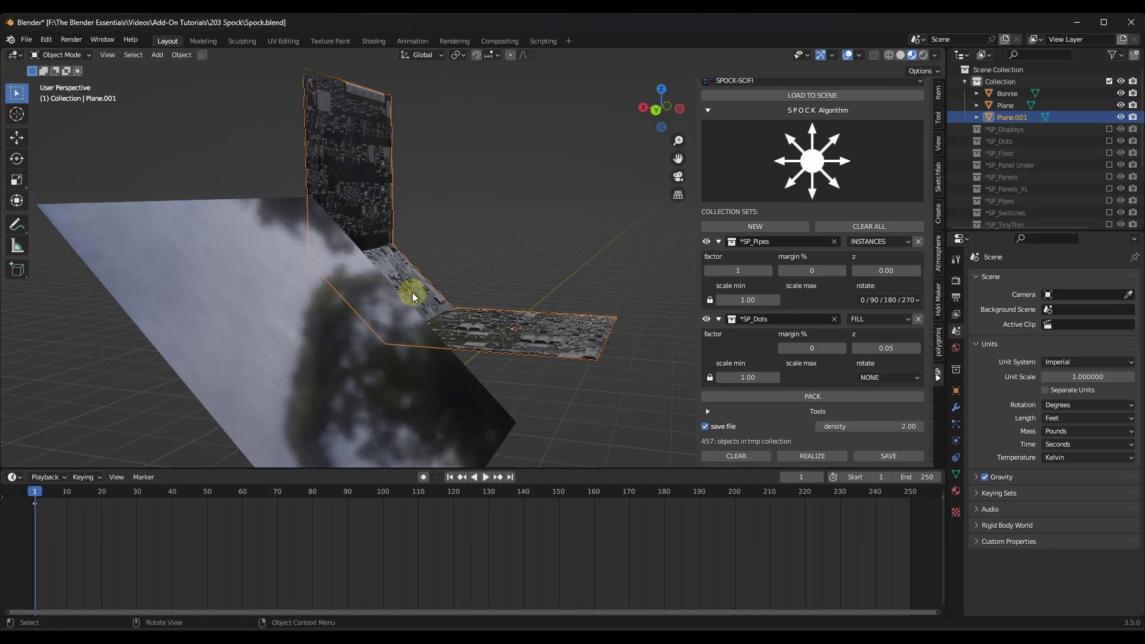
scroll(413, 292, up, 4)
middle_drag(370, 204, 335, 212)
scroll(371, 302, down, 3)
scroll(328, 138, up, 4)
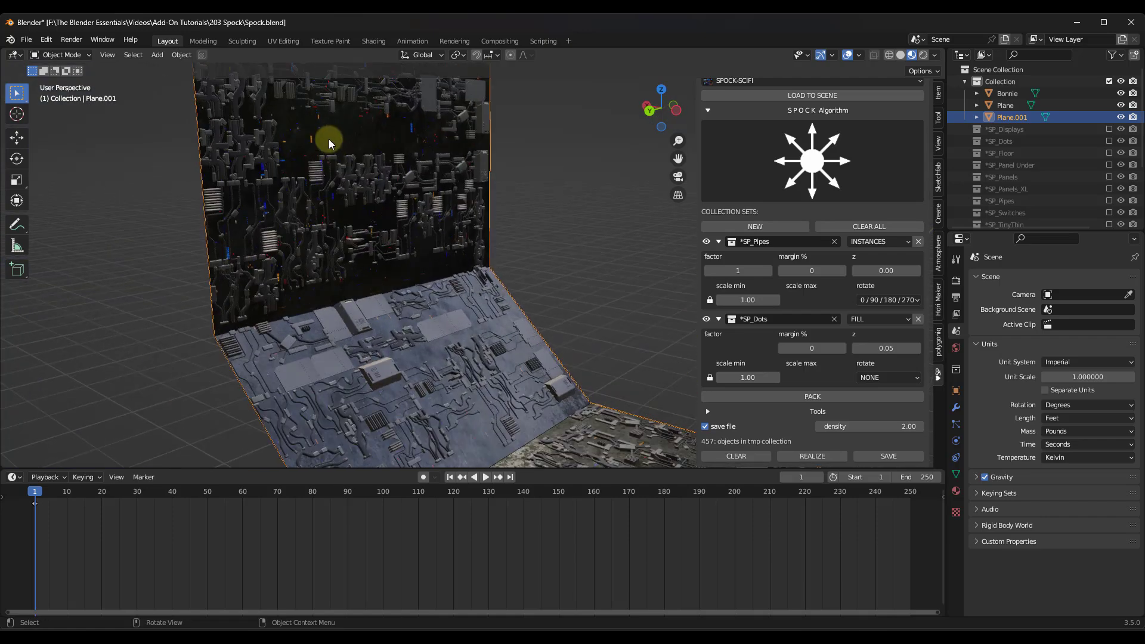
scroll(328, 139, up, 1)
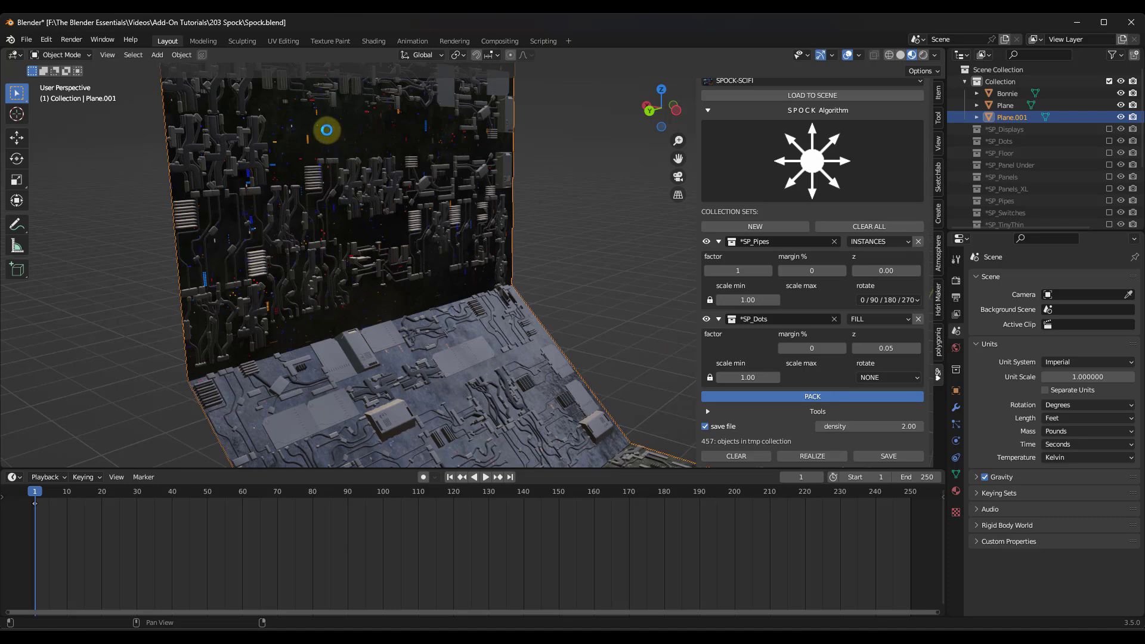
Examine how the raised dots sit over the pipes and panels on the folded plane's upright face.
scroll(326, 128, up, 5)
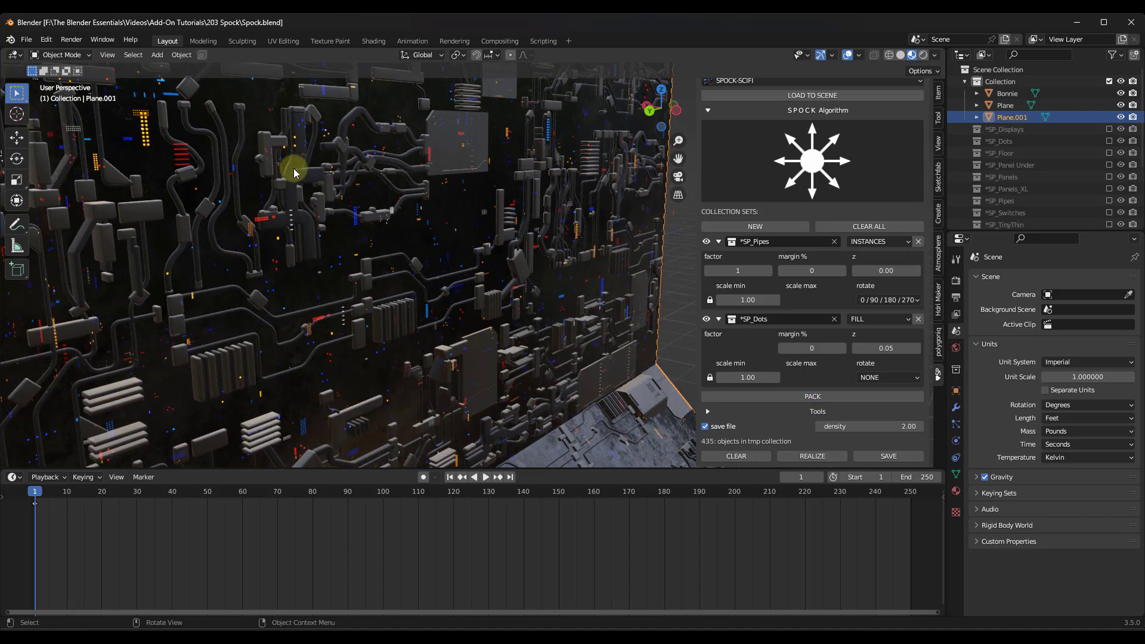
middle_drag(294, 169, 377, 165)
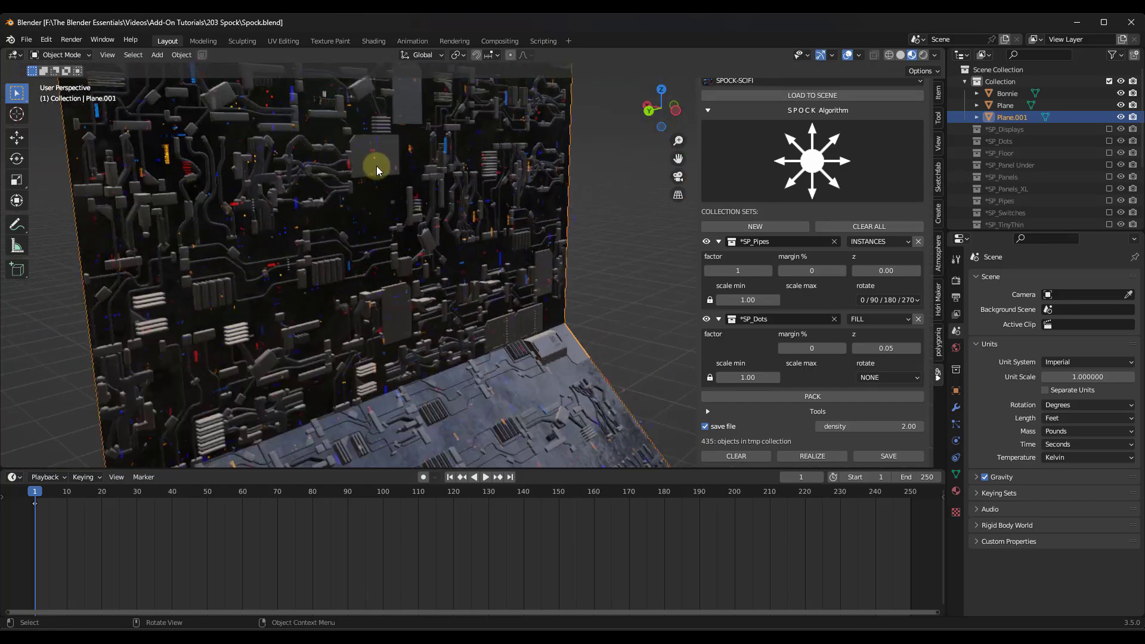
scroll(384, 146, up, 6)
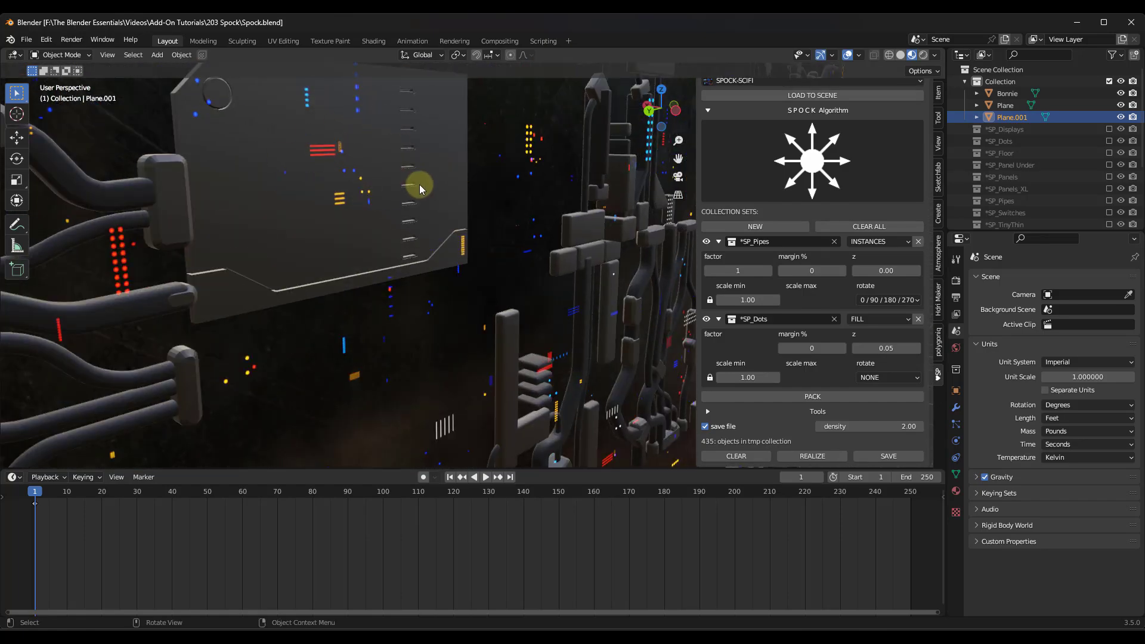
scroll(420, 184, down, 8)
middle_drag(460, 297, 446, 220)
scroll(396, 188, up, 10)
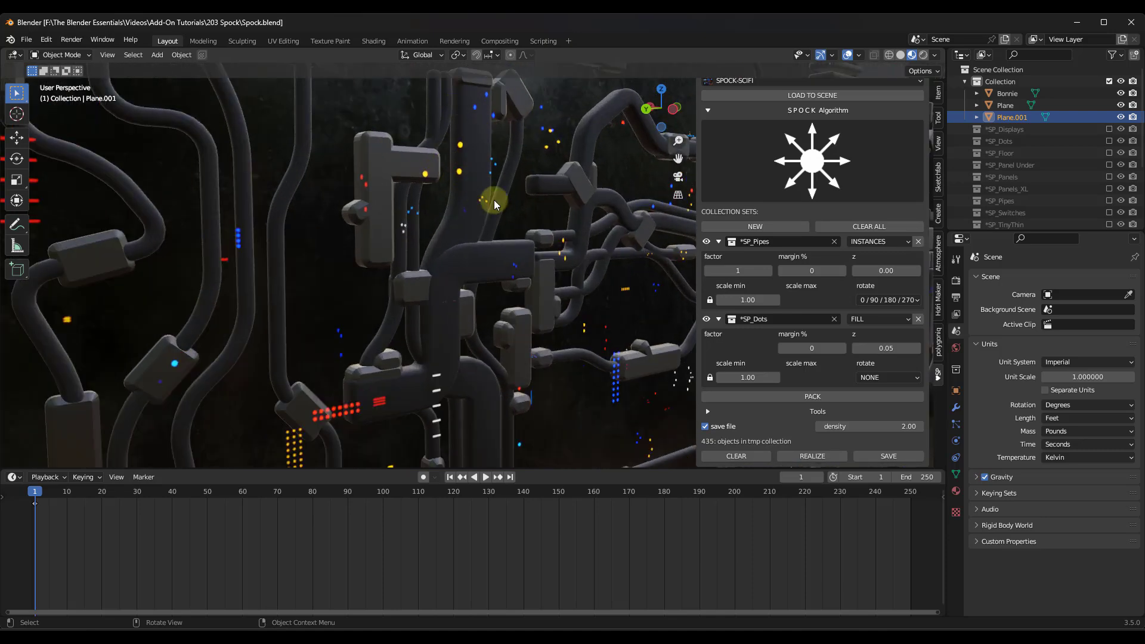
scroll(494, 199, down, 8)
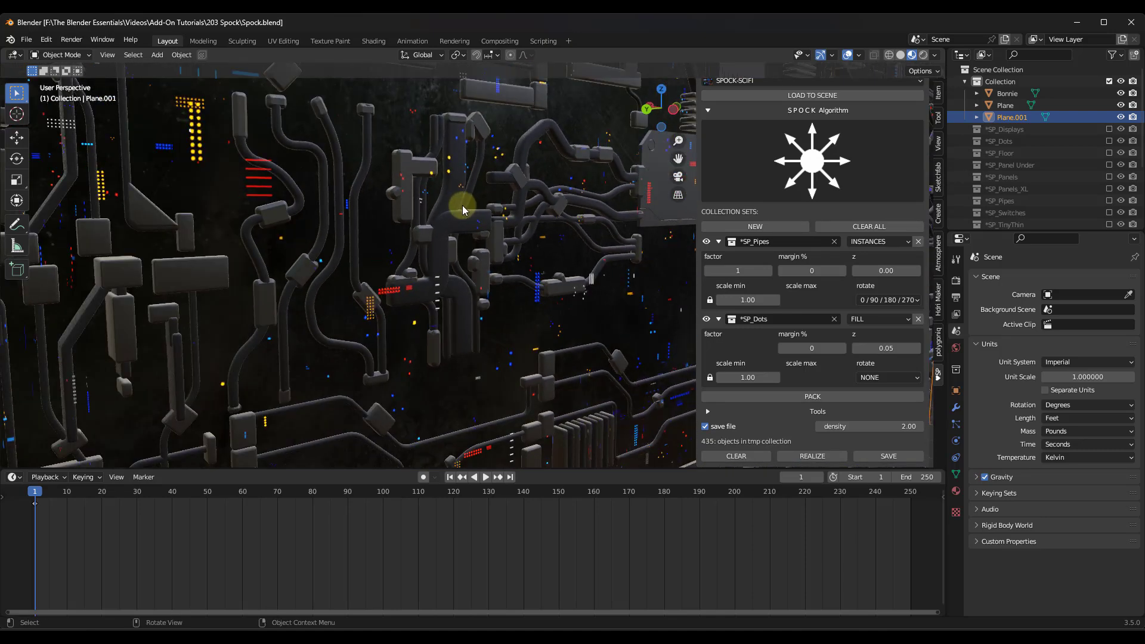
scroll(463, 206, down, 2)
scroll(388, 263, down, 6)
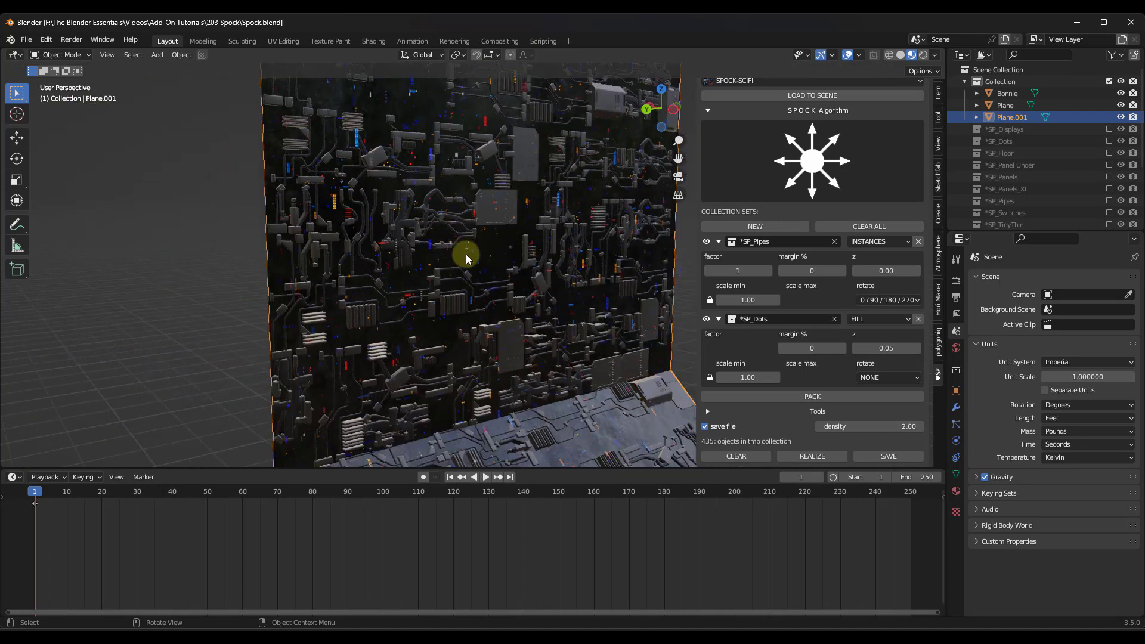
scroll(365, 230, up, 2)
scroll(486, 235, down, 5)
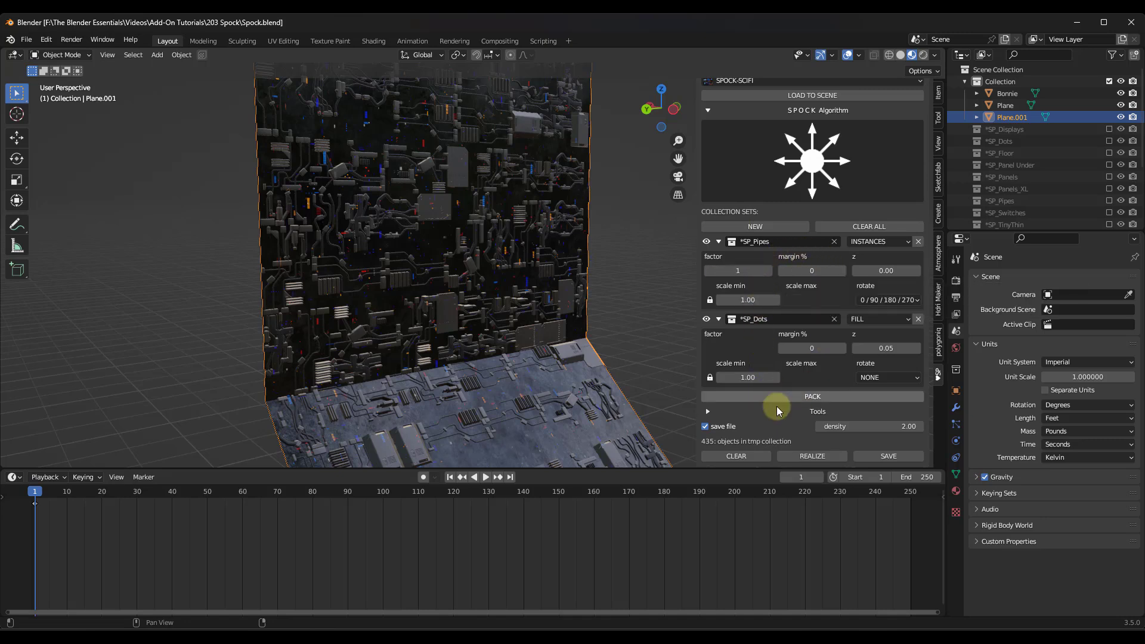
Save the current pack as a saved set and toggle its visibility off and on to check it.
click(887, 457)
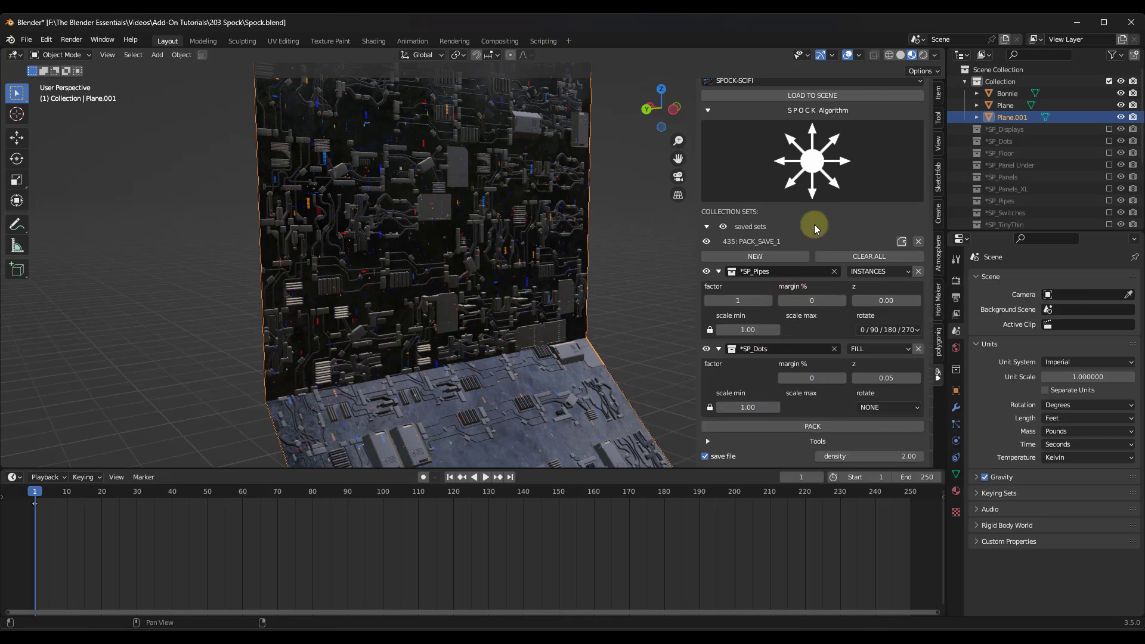
click(706, 242)
click(706, 242)
click(706, 242)
click(706, 242)
middle_drag(367, 301, 350, 235)
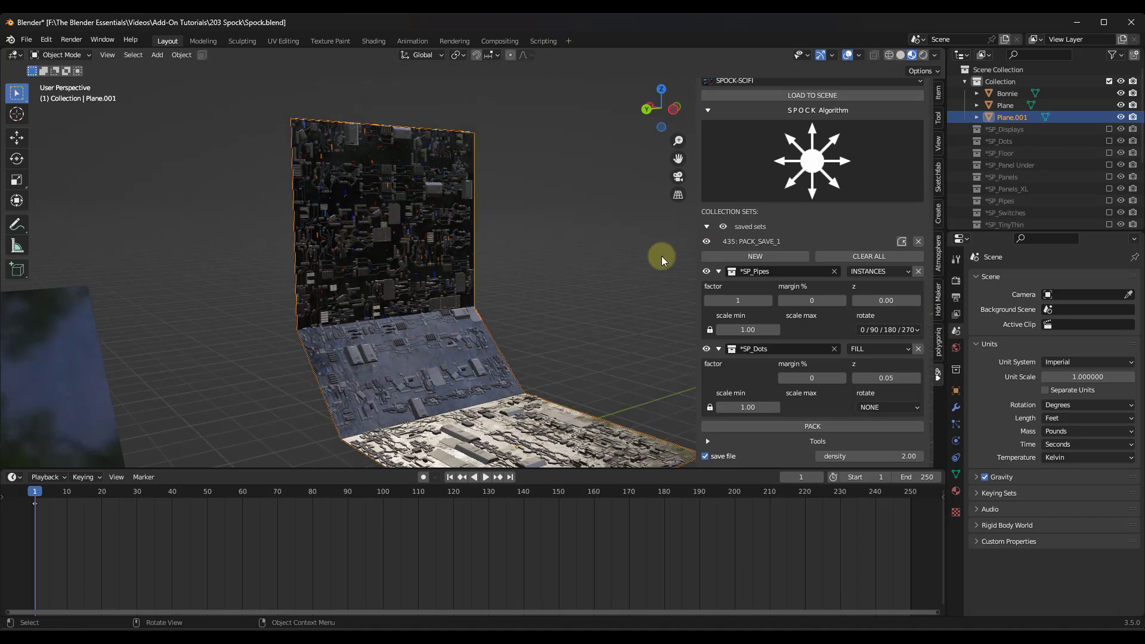
Clear all collection sets, check that the saved pack can still be shown, and leave it hidden.
click(706, 242)
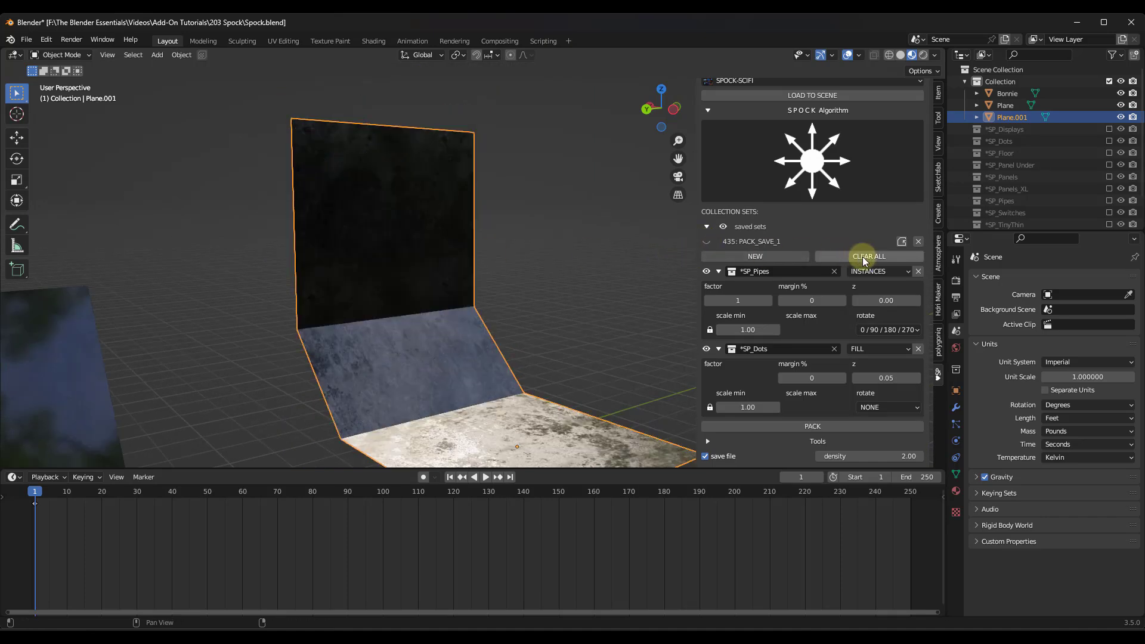
click(853, 256)
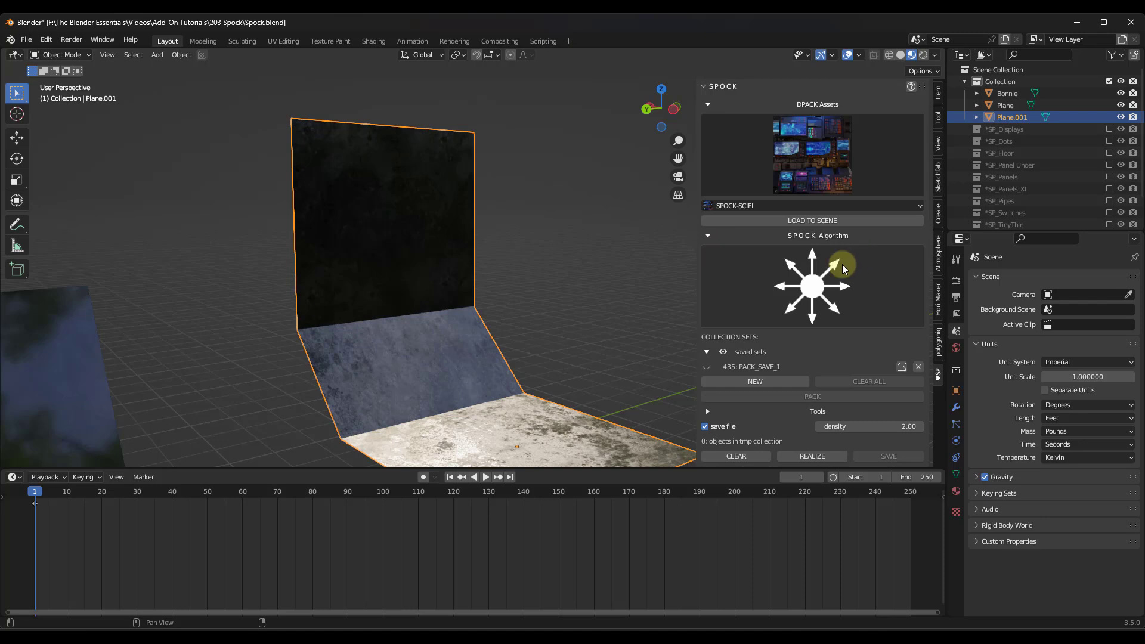
click(707, 367)
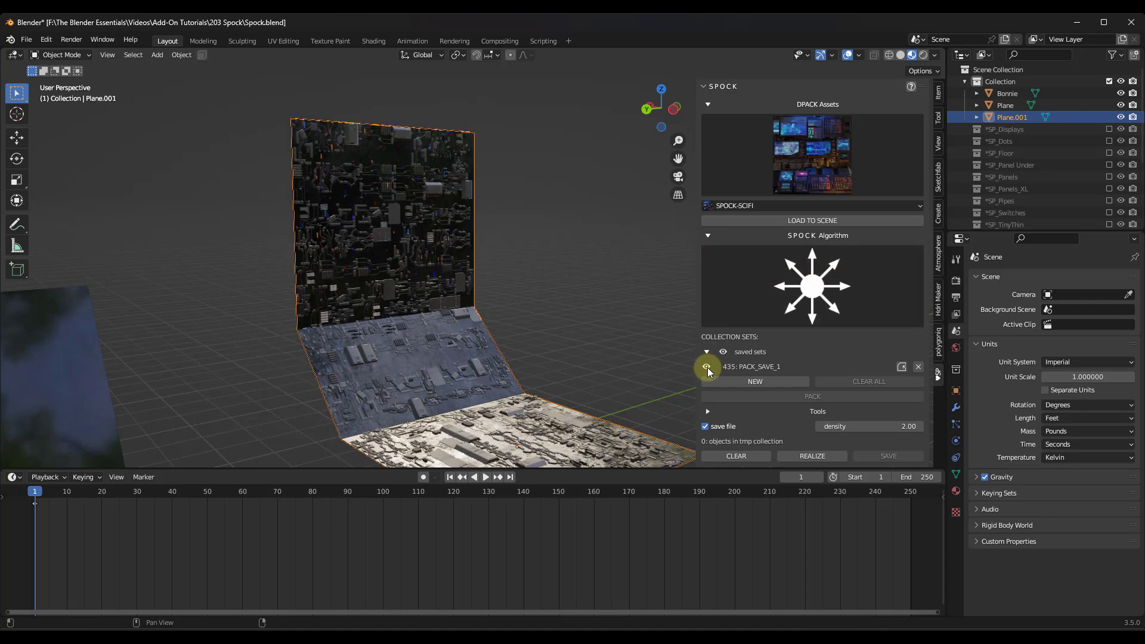
click(707, 367)
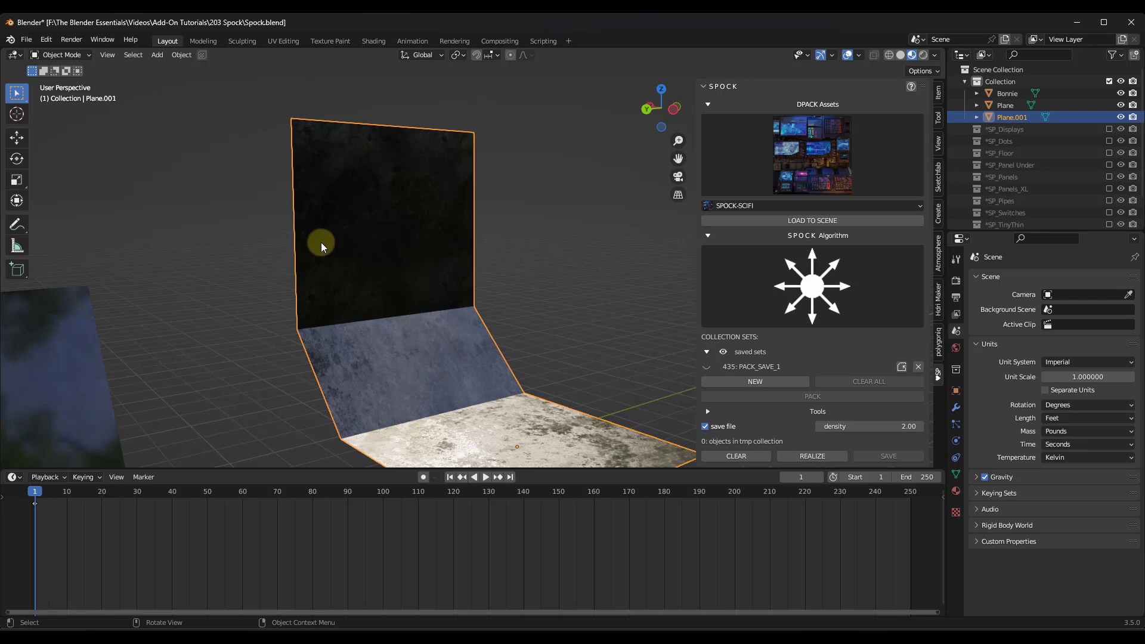
Enter Edit Mode on the folded plane and select only its upright face.
key(Tab)
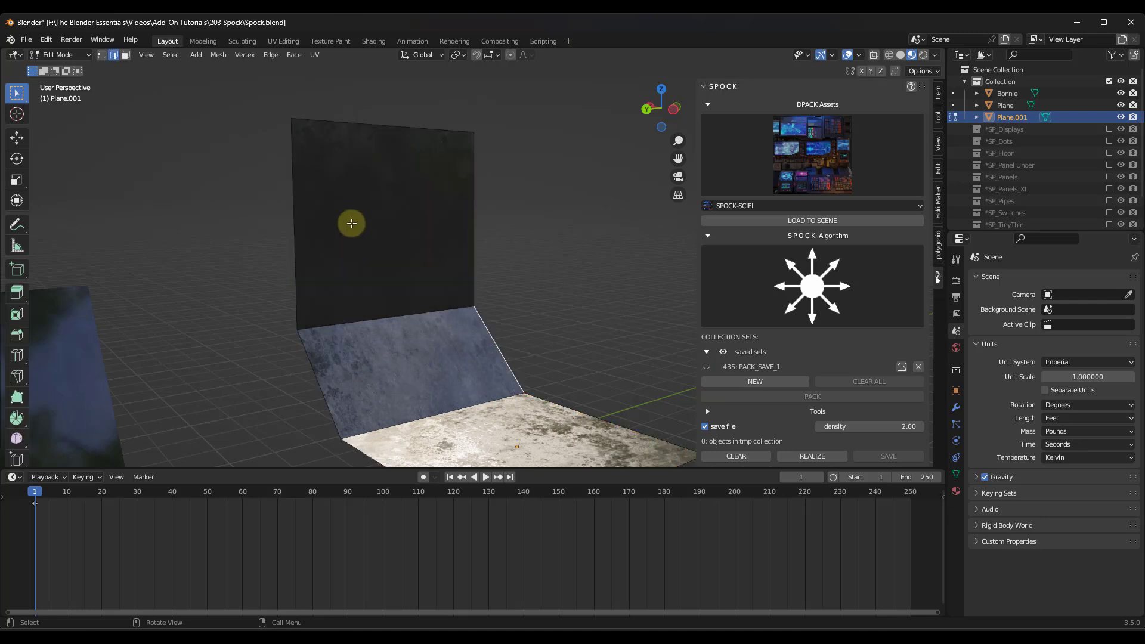
click(351, 224)
scroll(331, 167, up, 3)
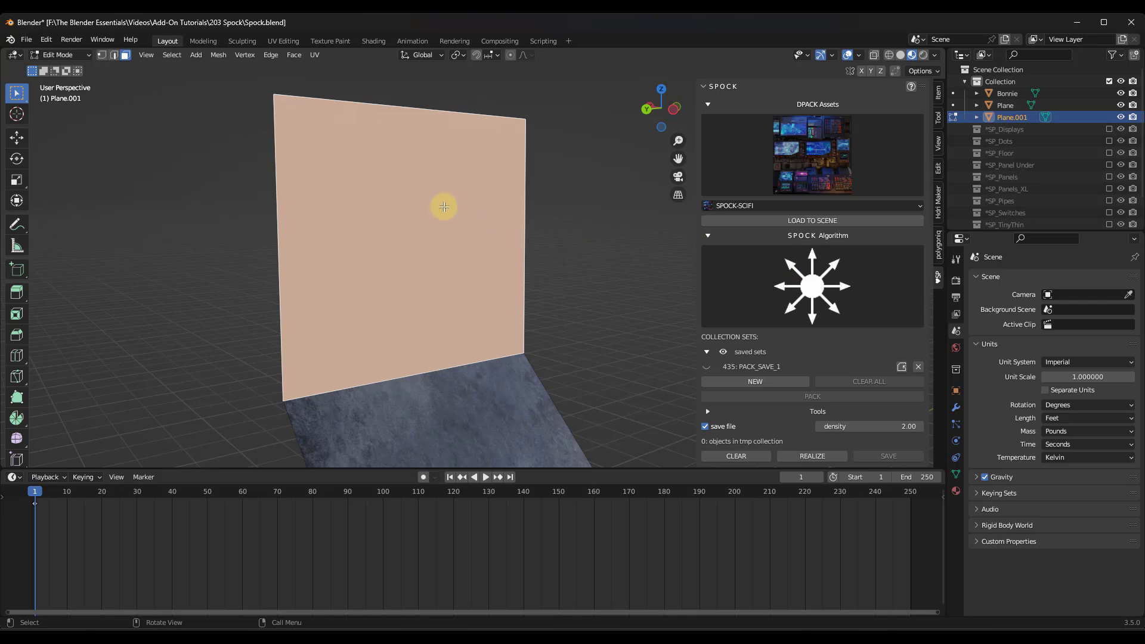
middle_drag(444, 202, 436, 197)
scroll(434, 196, up, 2)
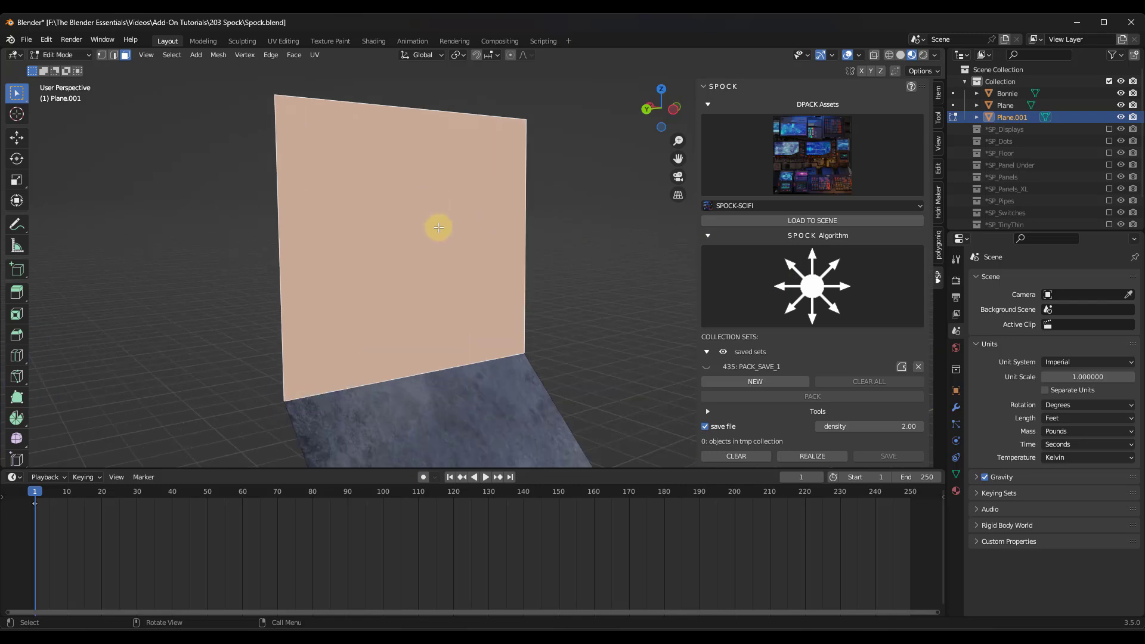
Add a new collection set using the *SP_Displays collection and pack it onto the selected upright face.
click(760, 383)
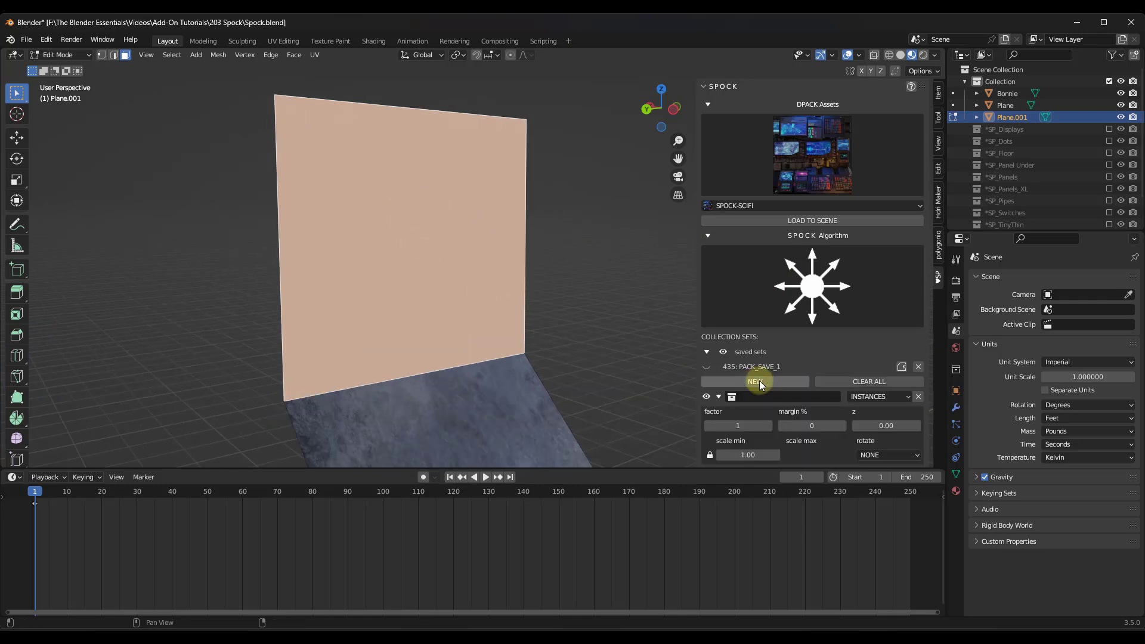
click(732, 398)
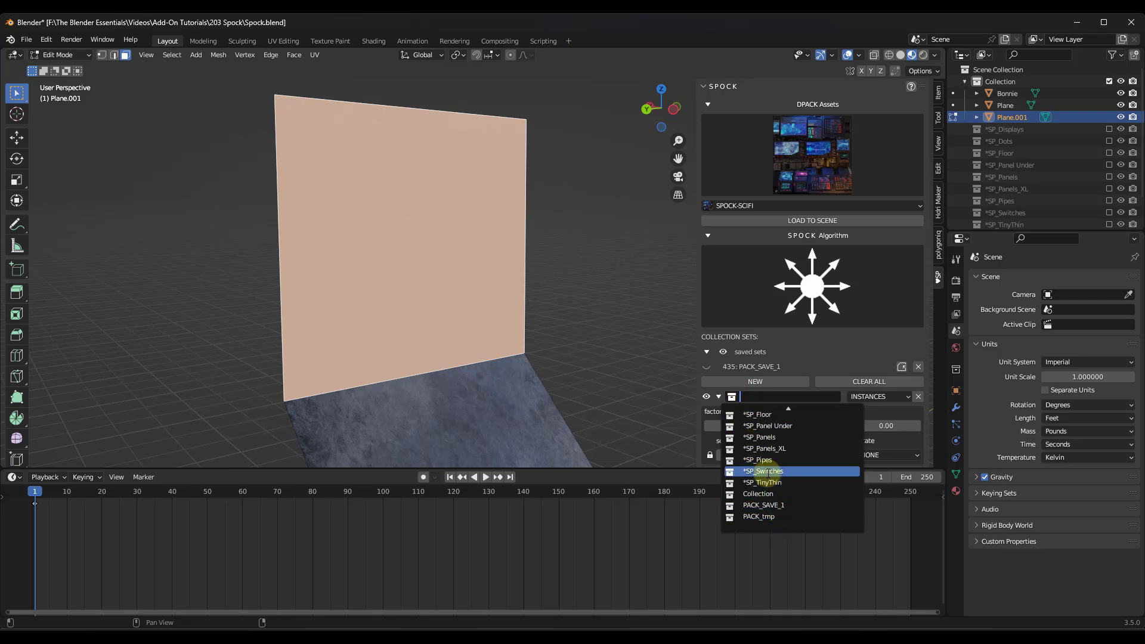
click(786, 426)
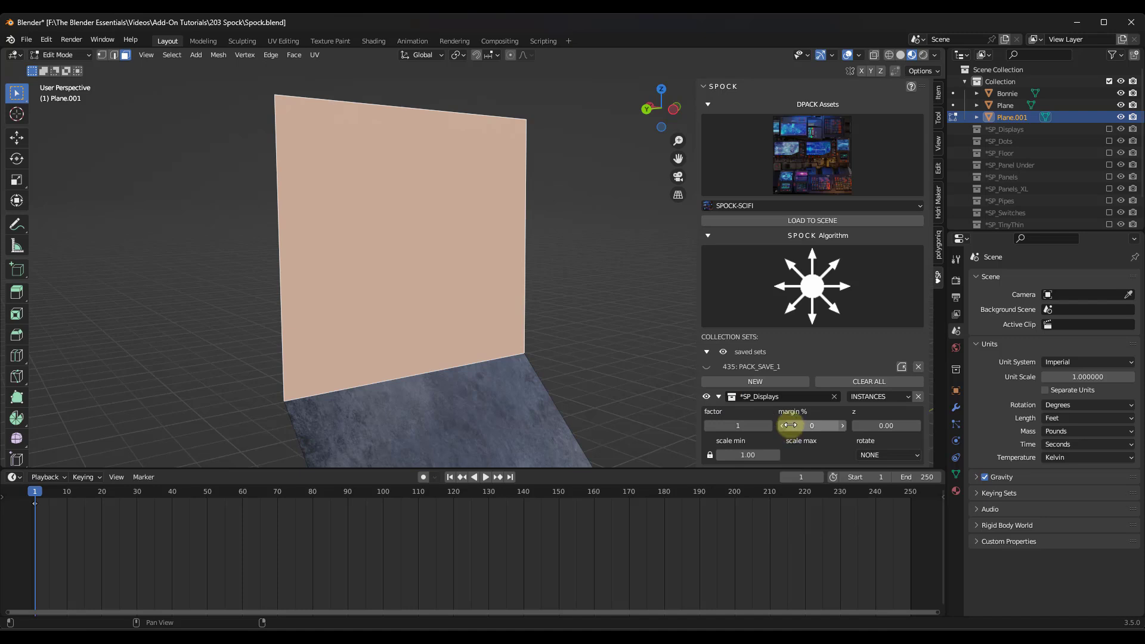
scroll(818, 397, down, 3)
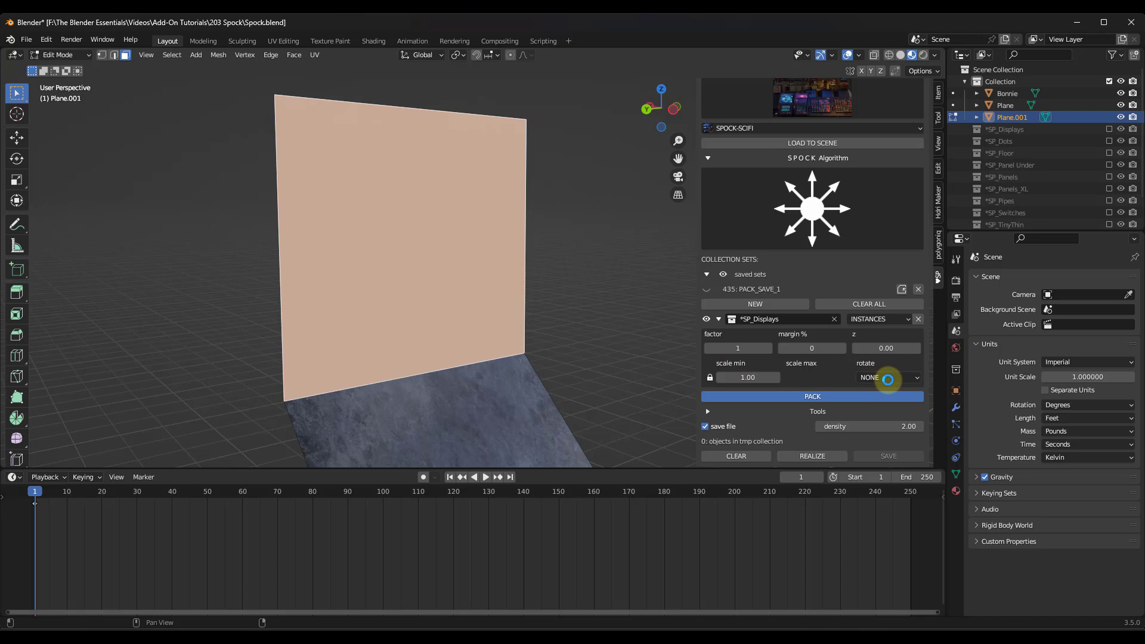
click(353, 205)
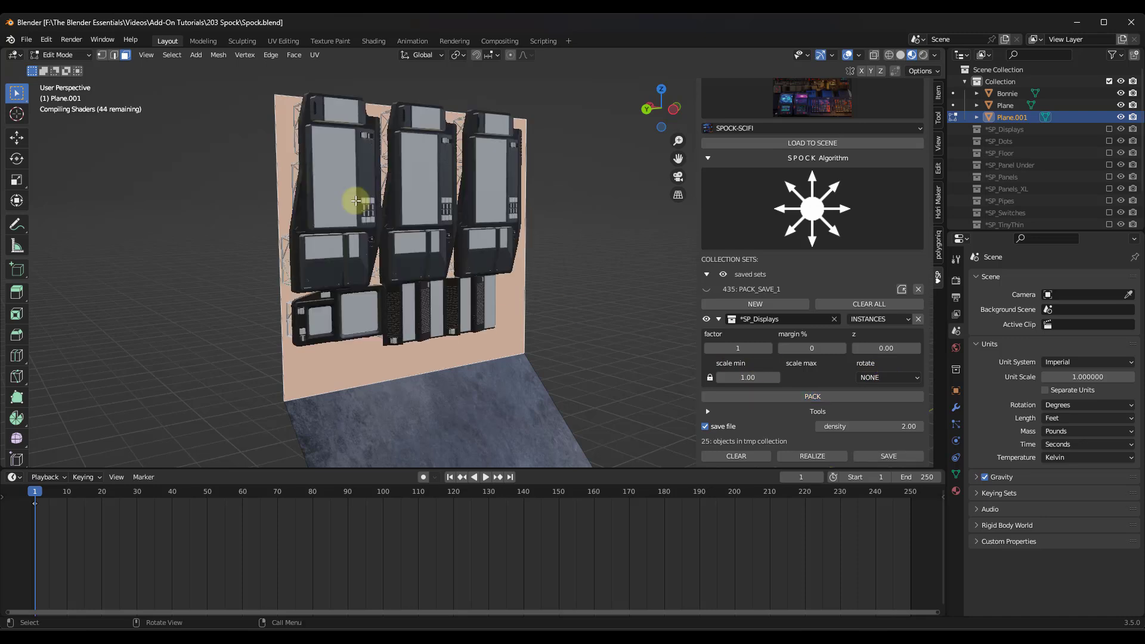
Set the *SP_Displays set's rotation to 90 and pack the upright face again.
click(869, 382)
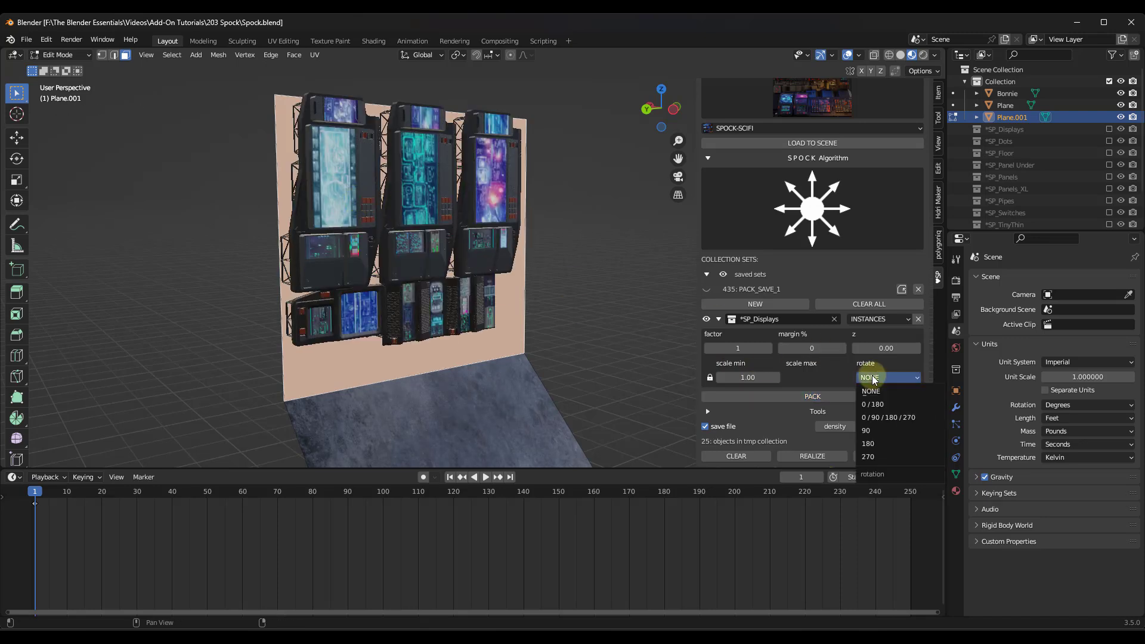
click(876, 431)
click(810, 398)
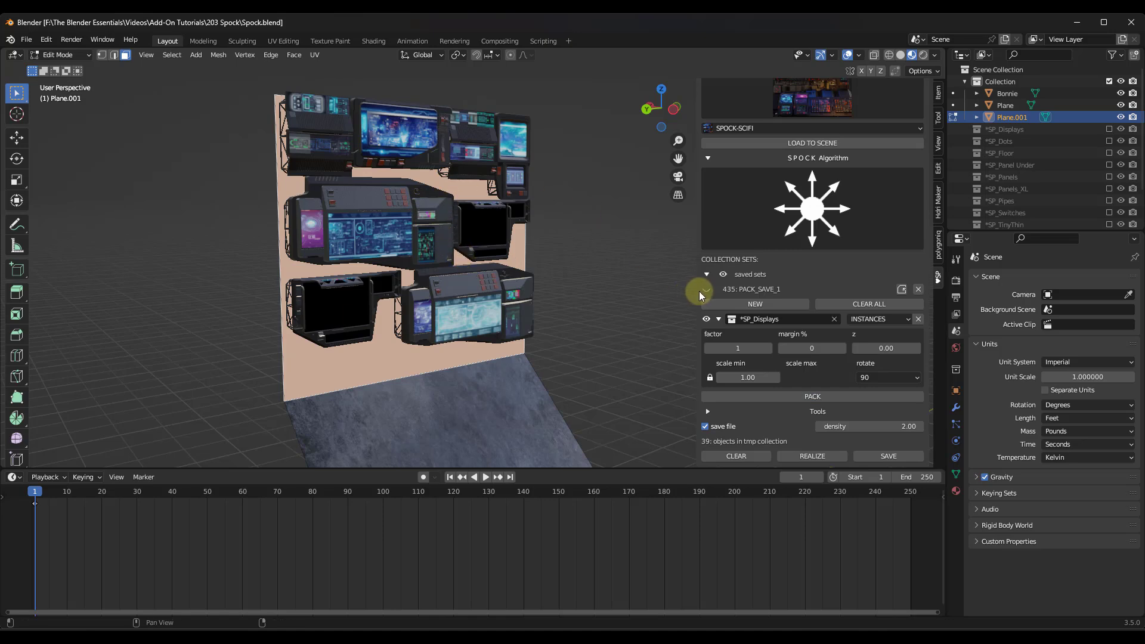
Show the saved pipes and dots pack together with the displays and inspect the combined upright face.
middle_drag(547, 238, 432, 197)
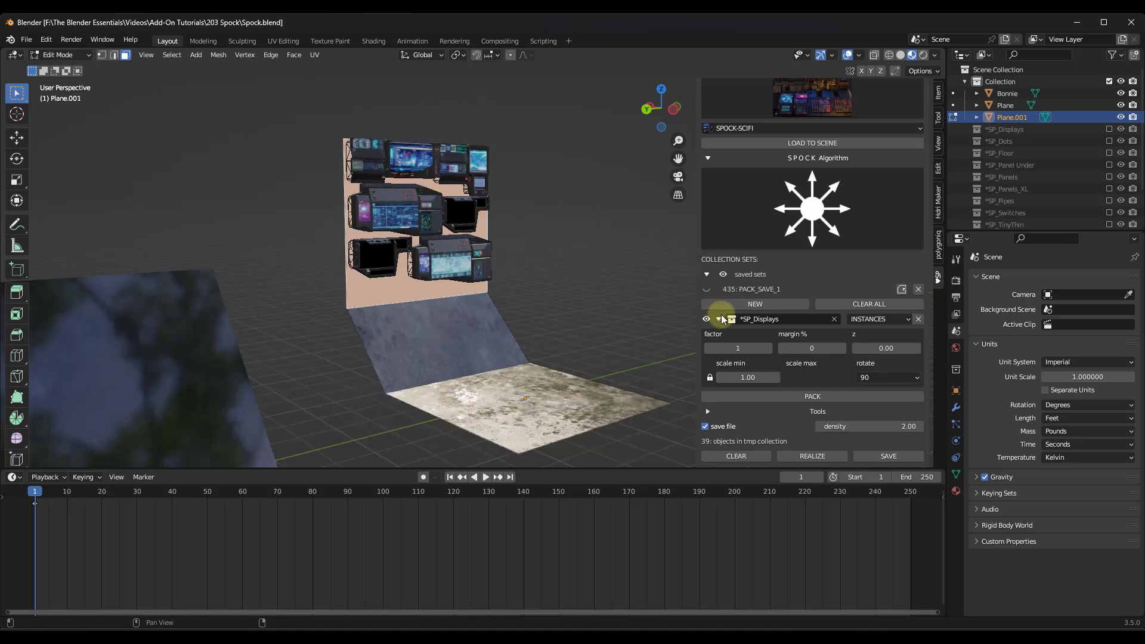
click(707, 291)
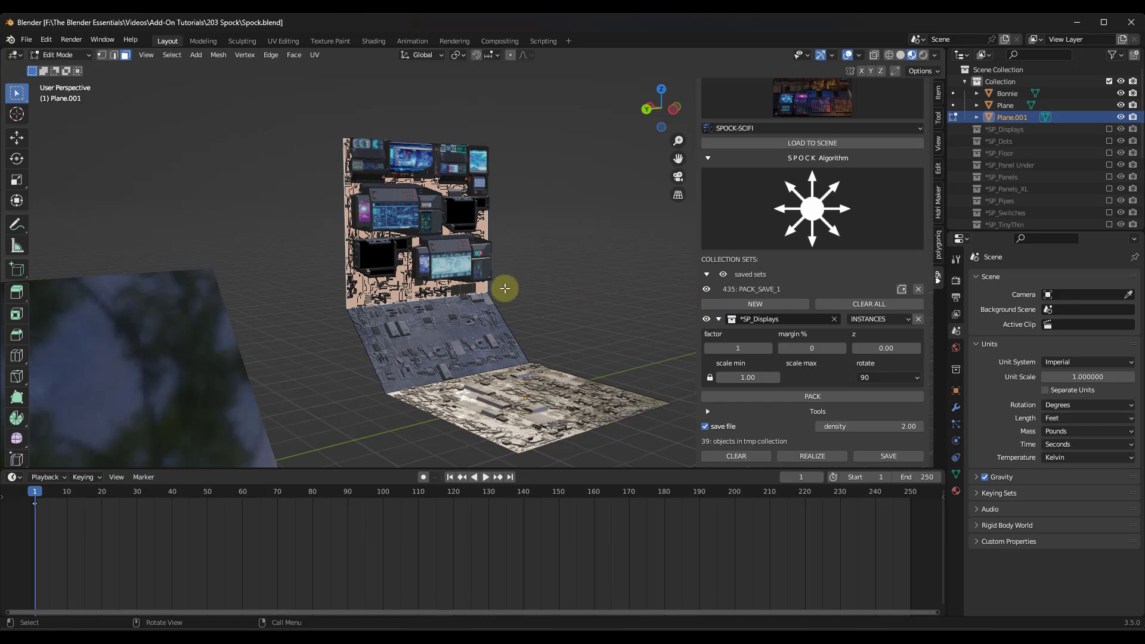
scroll(509, 287, up, 4)
middle_drag(332, 258, 337, 191)
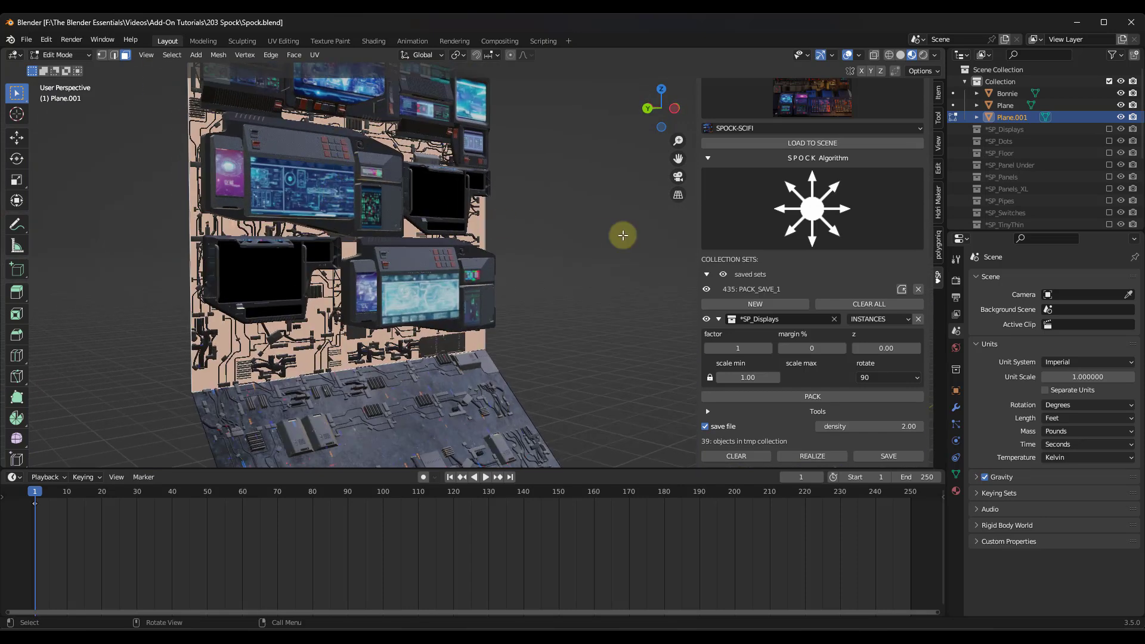
scroll(381, 130, down, 3)
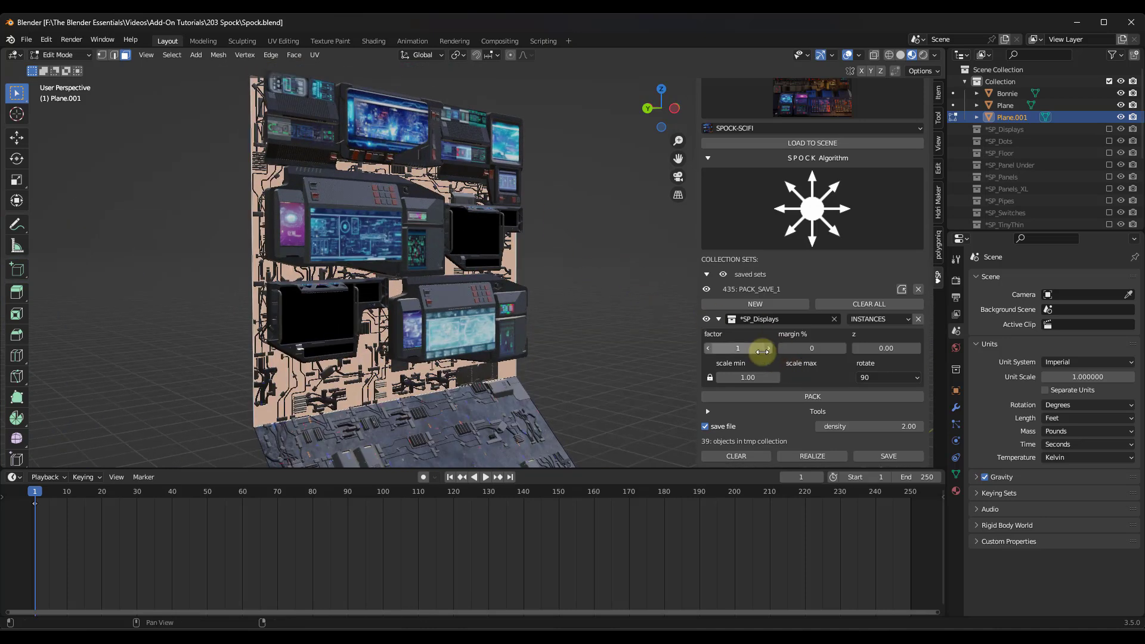
Add a second collection set using the *SP_Switches collection and pack the upright face with both sets.
click(756, 304)
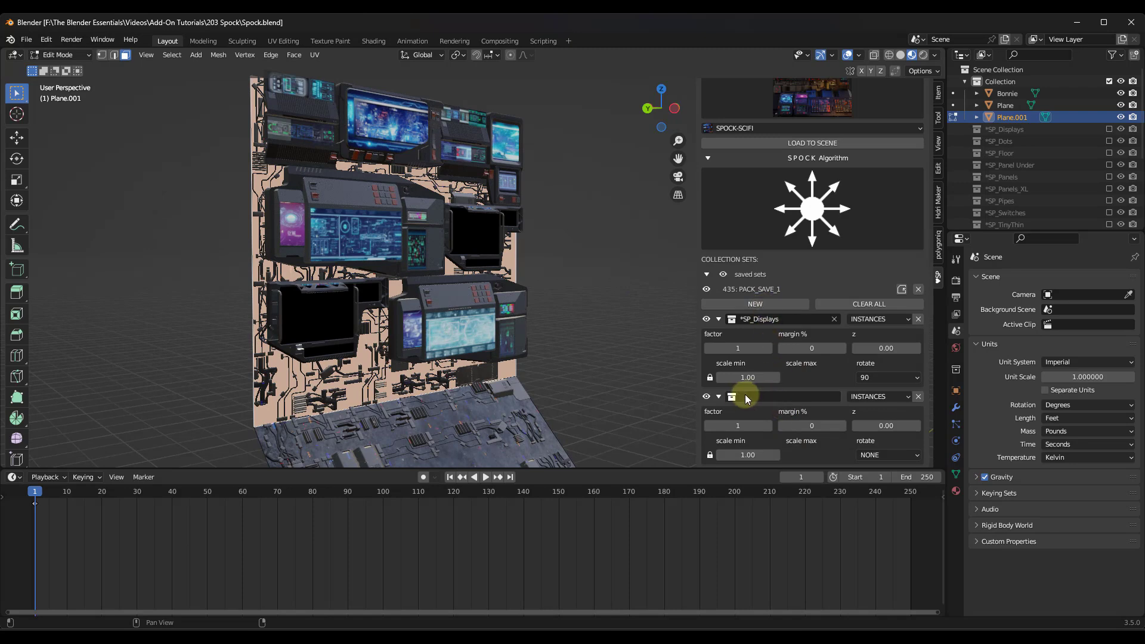
click(731, 396)
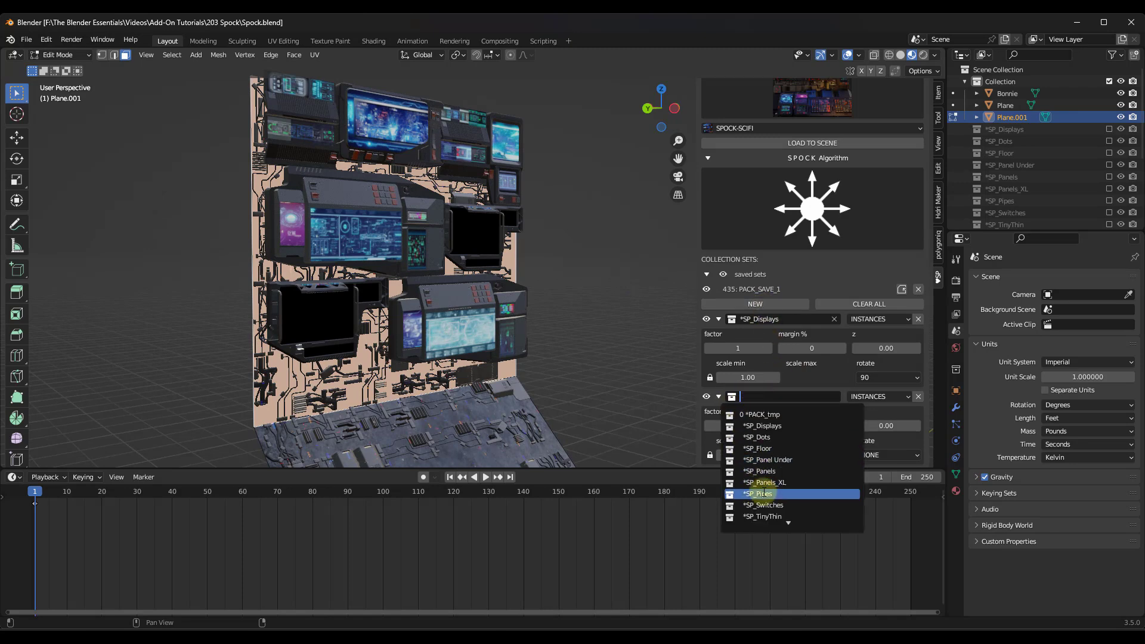
click(766, 505)
scroll(434, 249, up, 3)
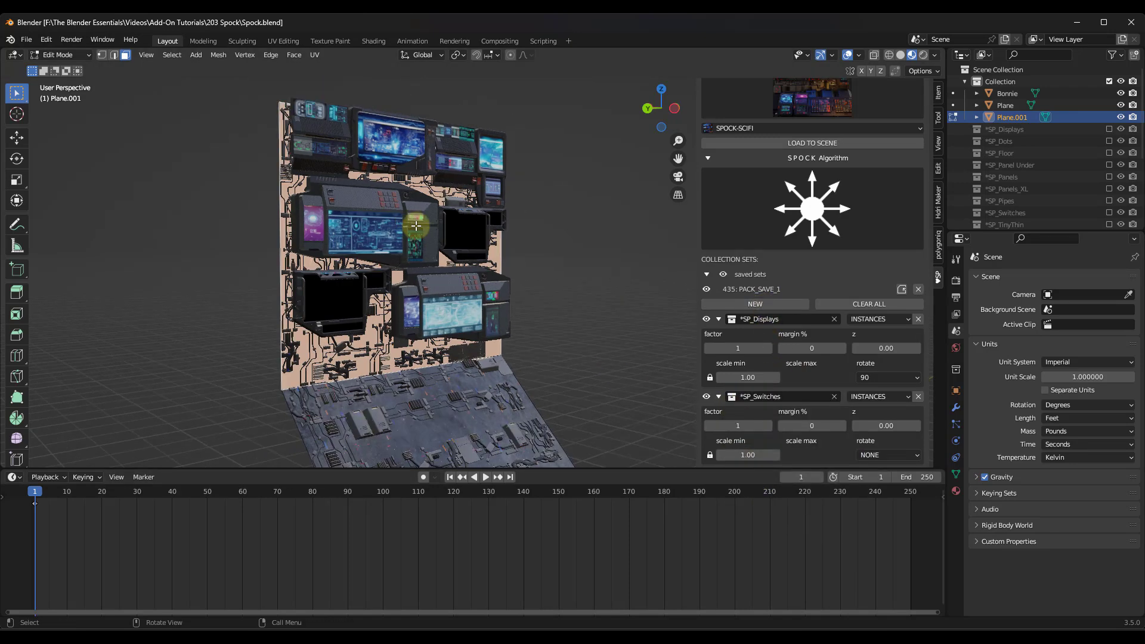
scroll(435, 250, down, 5)
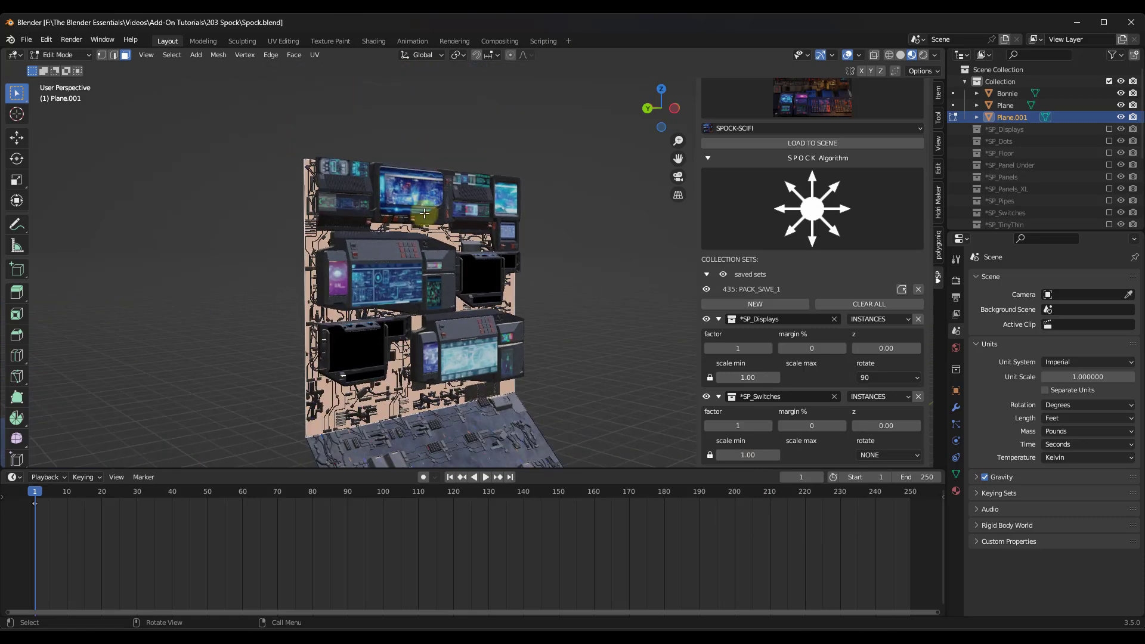
scroll(813, 395, down, 1)
scroll(813, 395, down, 2)
click(813, 397)
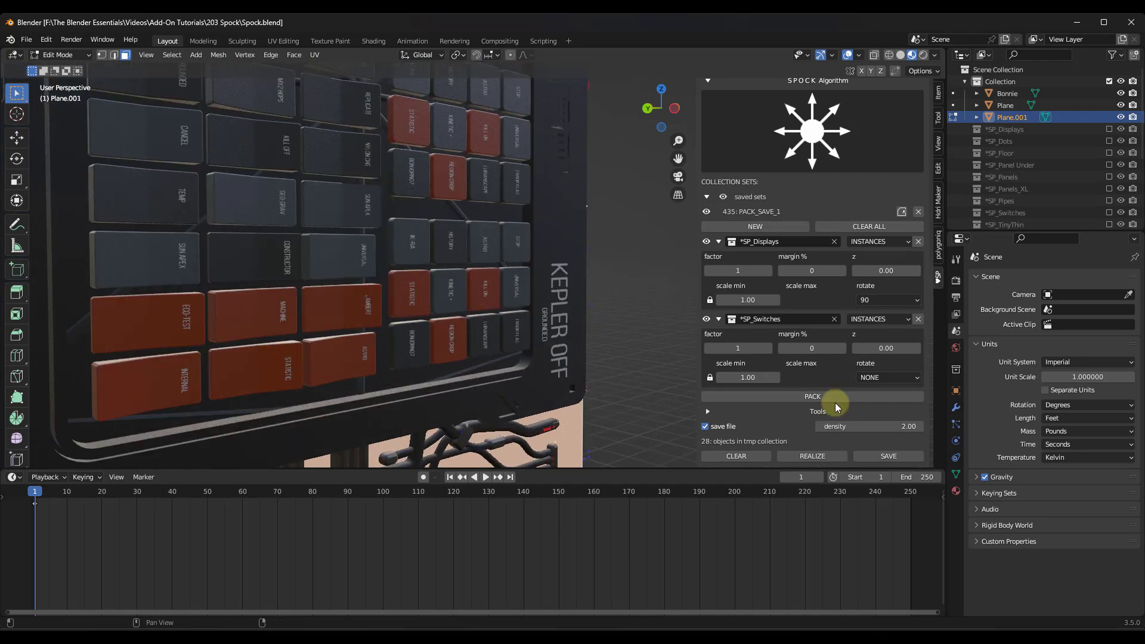
Set the *SP_Switches set's rotation to 90, pack the upright face again and inspect the switches.
click(892, 379)
click(876, 435)
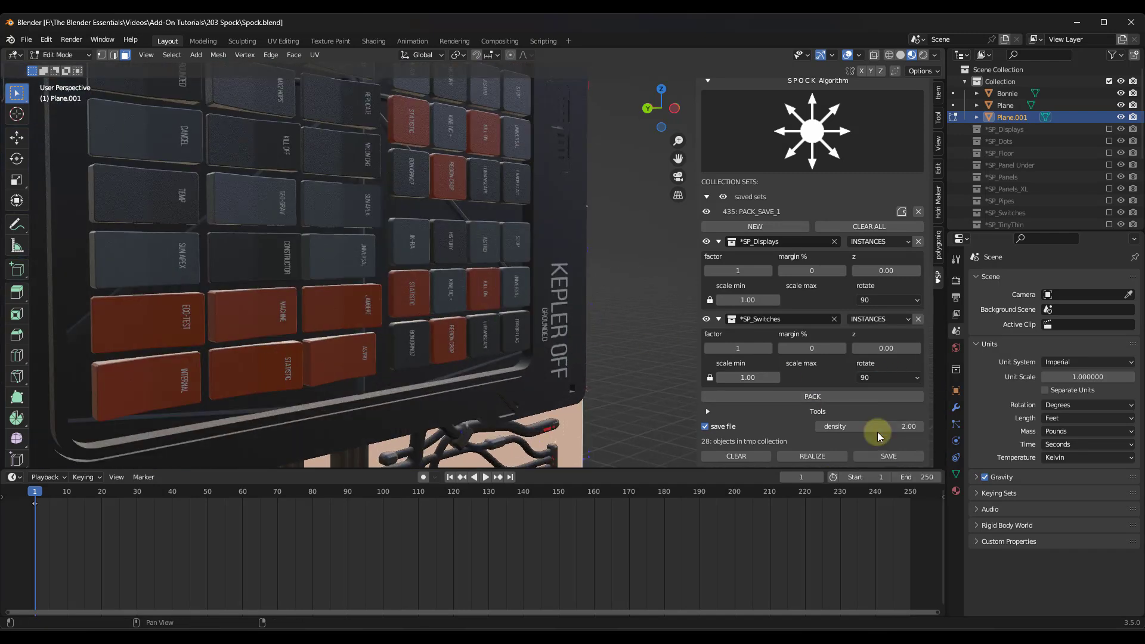
click(812, 397)
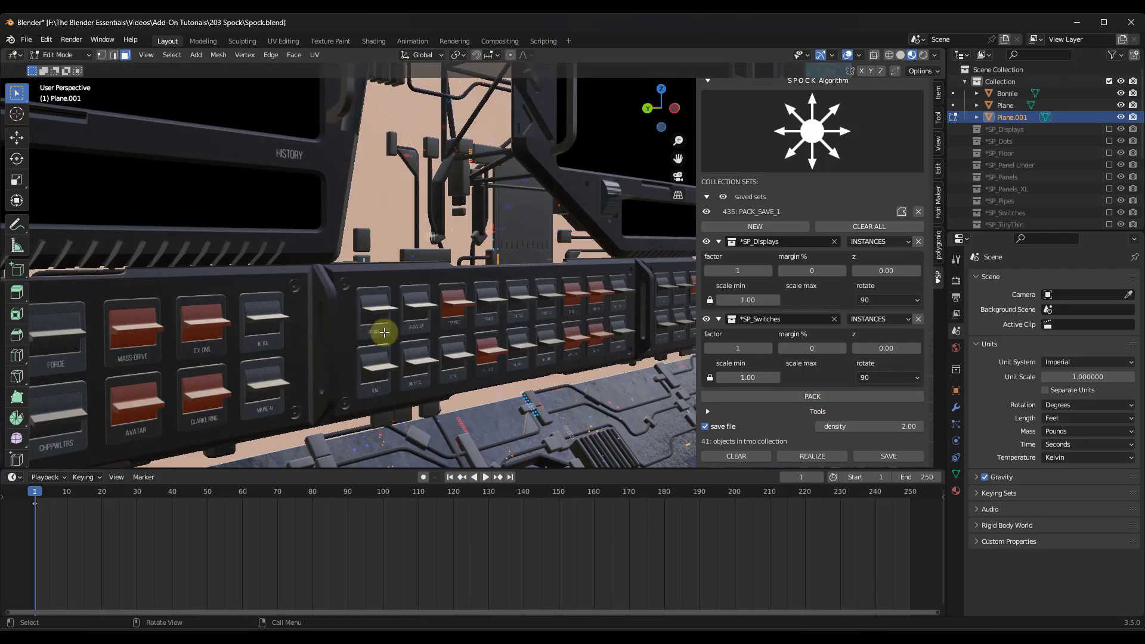
middle_drag(378, 330, 402, 327)
scroll(366, 334, down, 5)
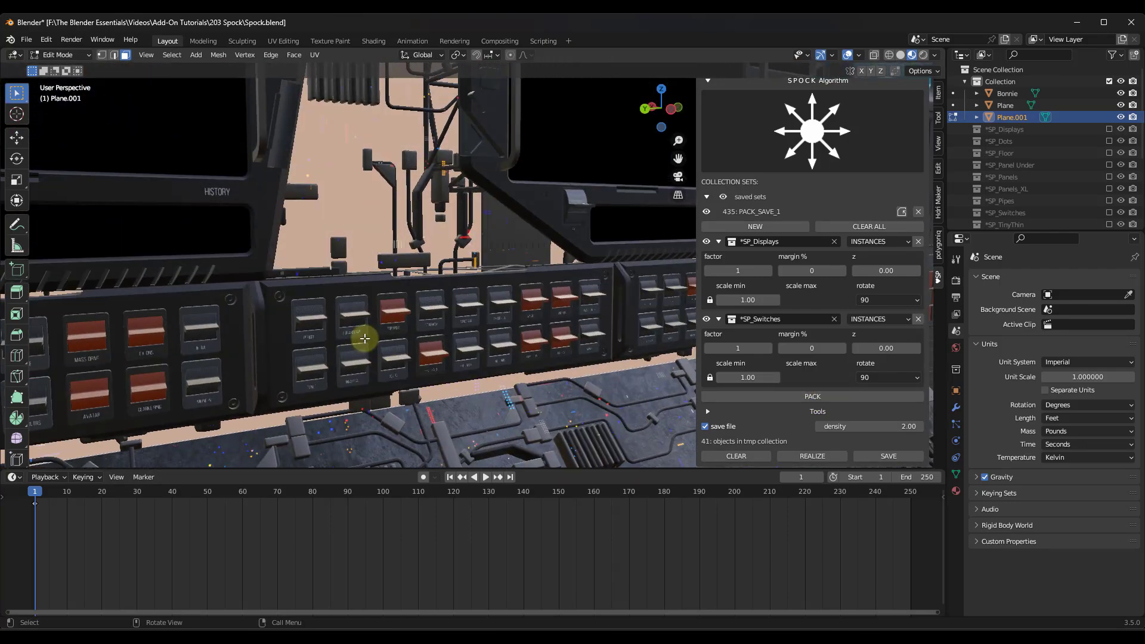
Return to Object Mode and review the packed upright, angled and floor faces of Plane.001 as a whole.
scroll(365, 336, down, 8)
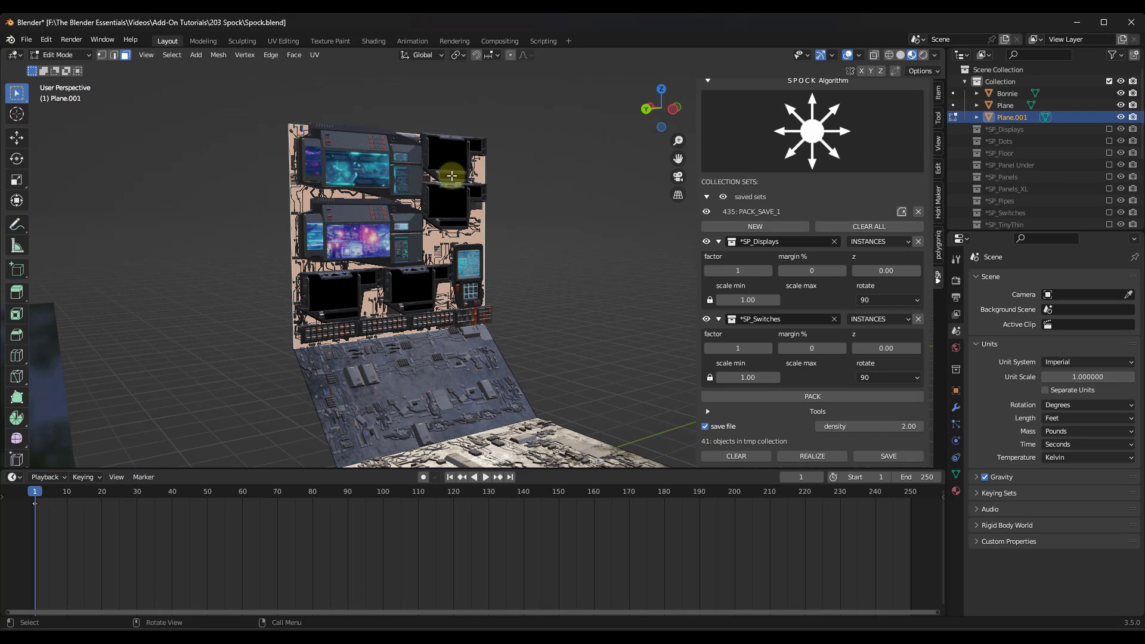
scroll(478, 179, down, 6)
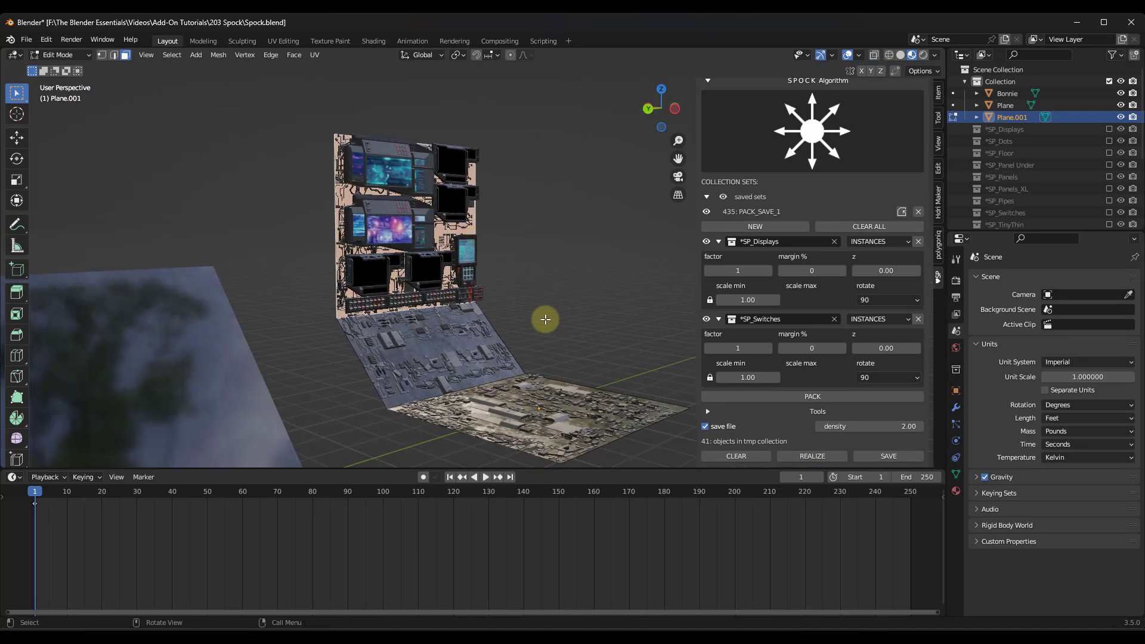
key(Tab)
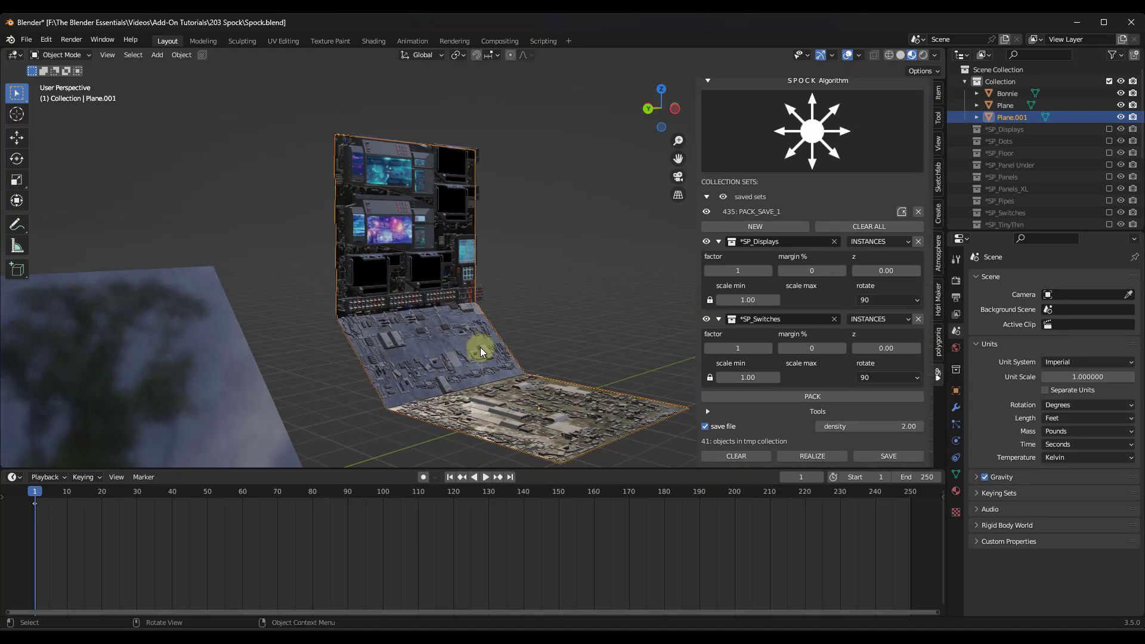
scroll(481, 347, up, 3)
scroll(466, 340, down, 3)
scroll(467, 357, up, 2)
Select Plane.001 and make its flat floor face the active selection in Edit Mode.
click(493, 398)
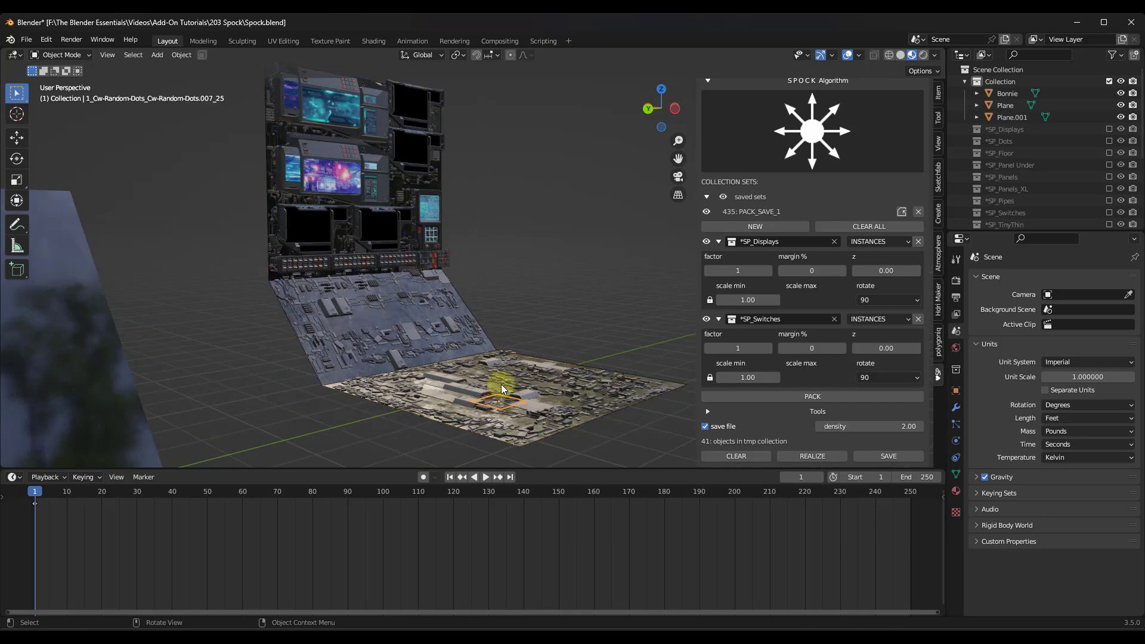
click(518, 446)
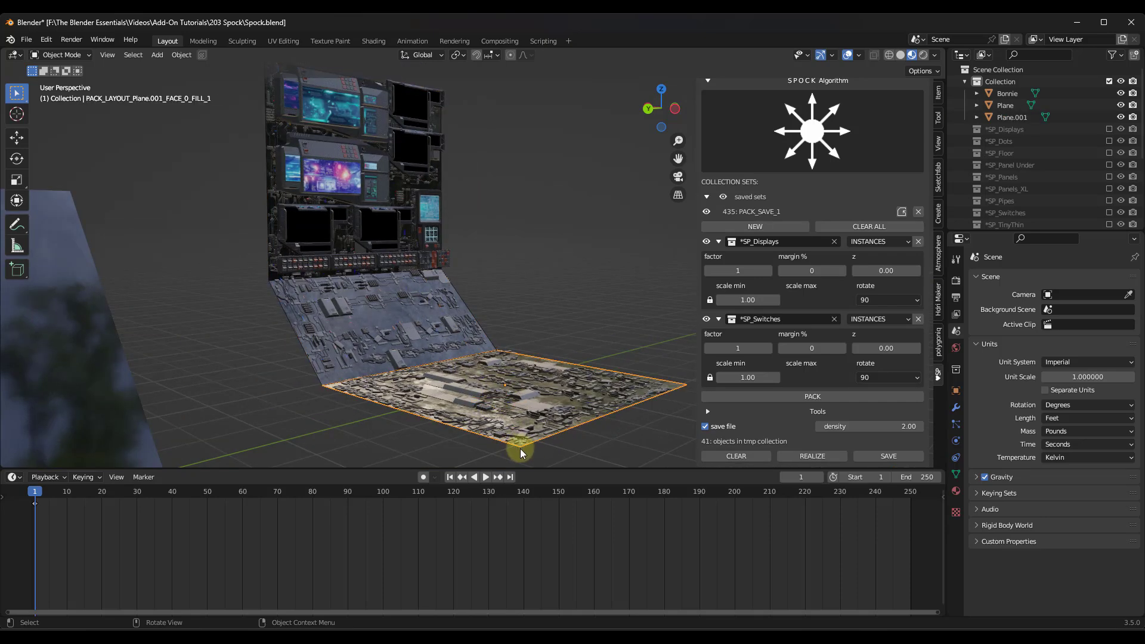
middle_drag(520, 446, 519, 327)
click(496, 349)
key(Tab)
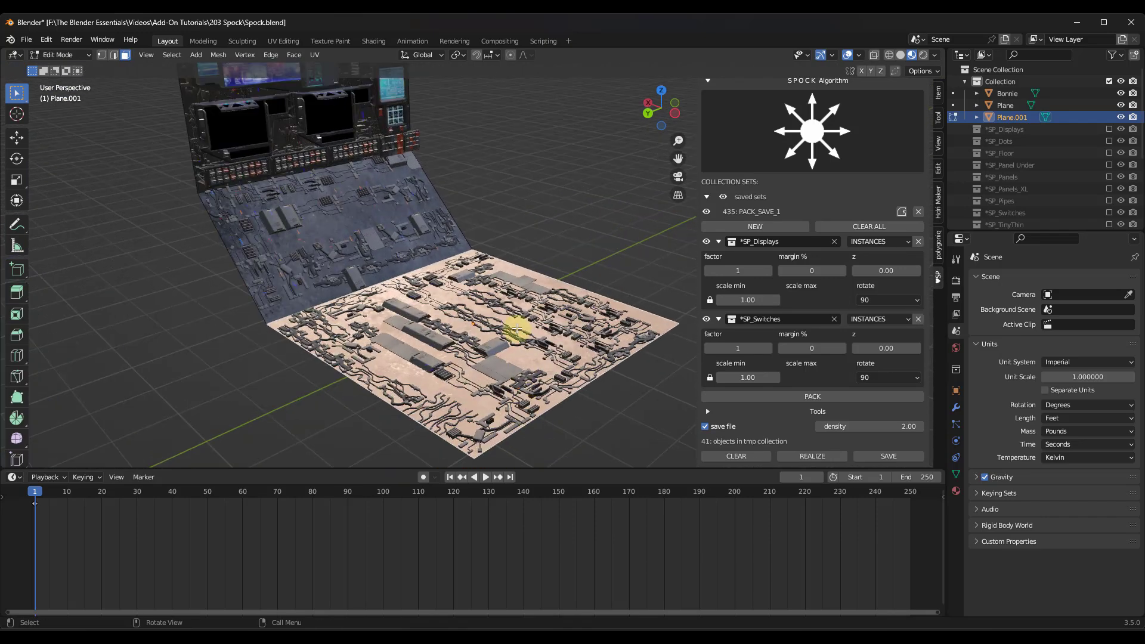
Save the displays and switches pack, and replace its collection sets with a new *SP_Floor set.
click(886, 457)
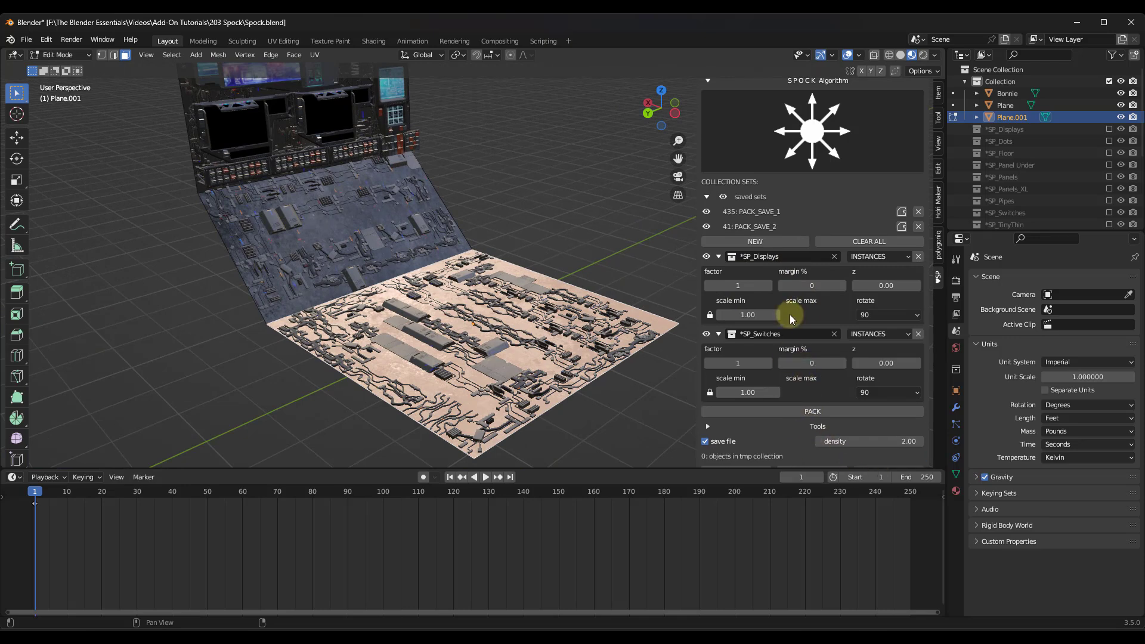
click(869, 241)
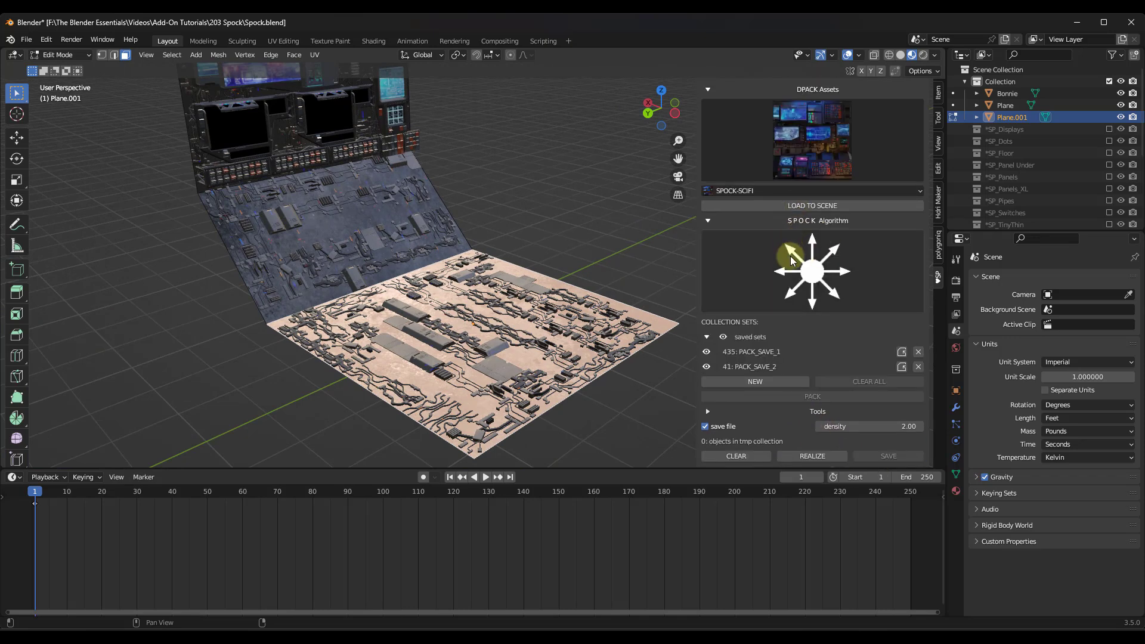
click(755, 381)
click(732, 397)
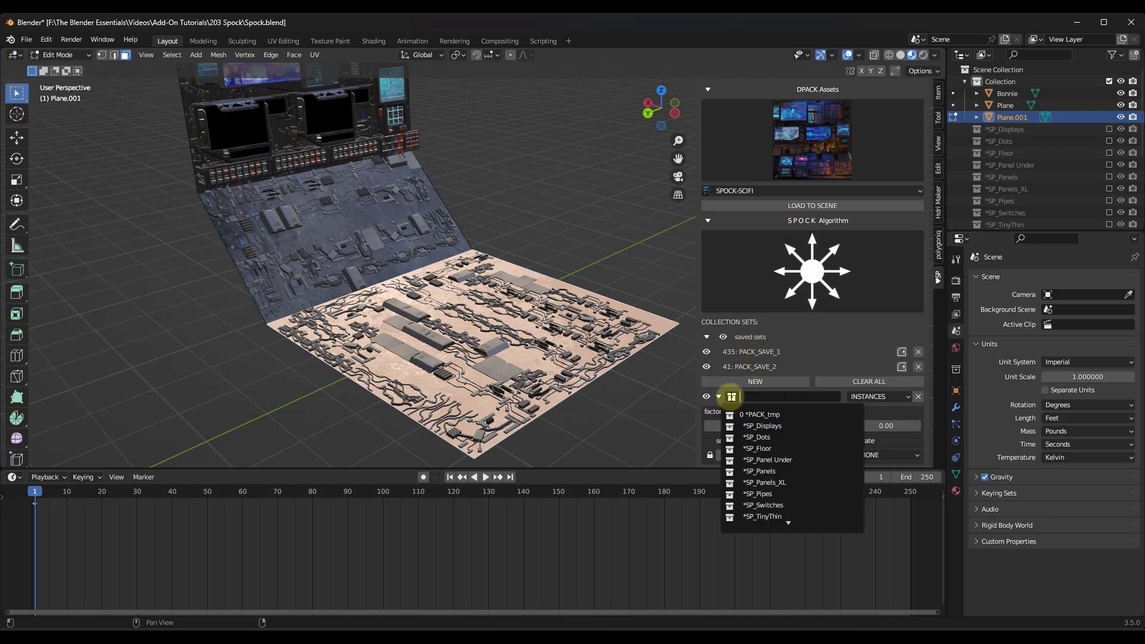
click(757, 449)
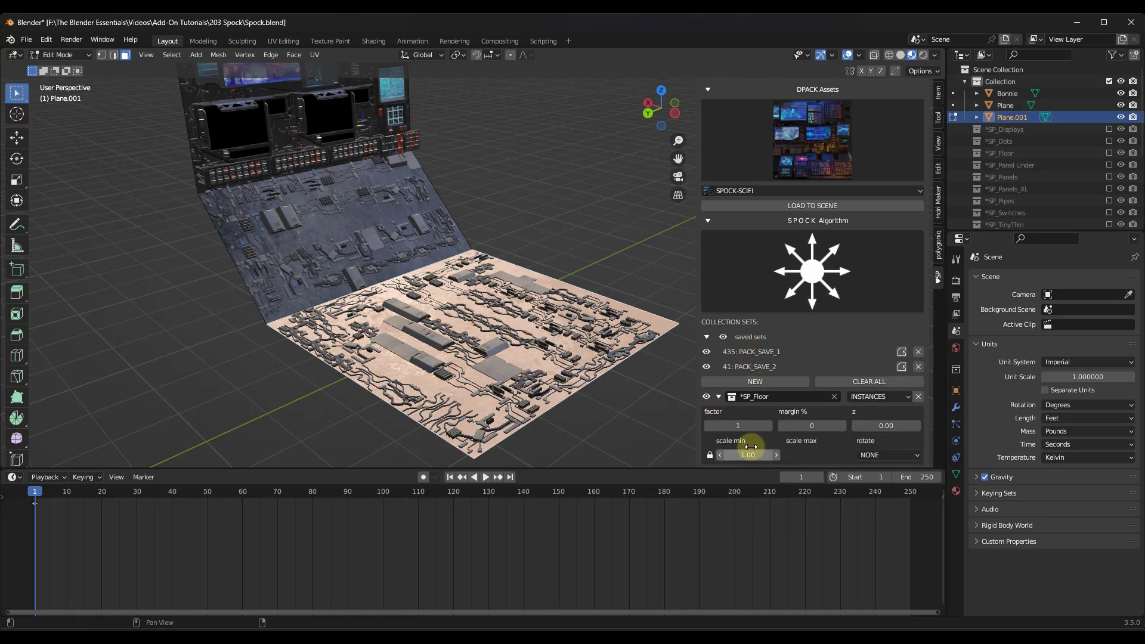
Pack the floor face with the *SP_Floor set, then set its scale min to 0.50 and pack again.
scroll(464, 276, up, 3)
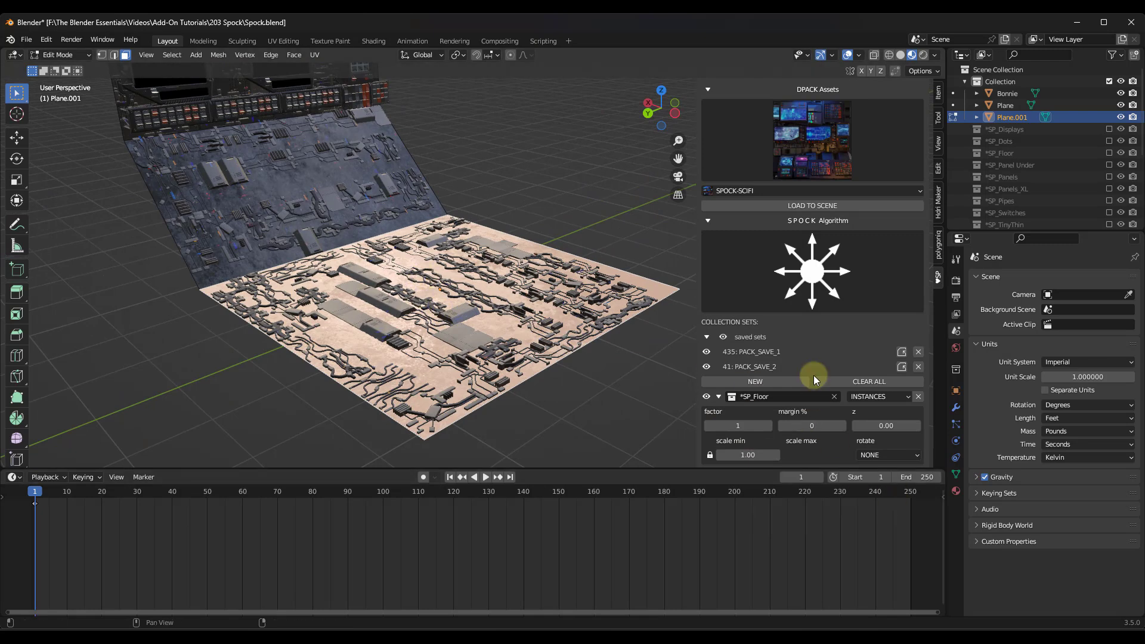
scroll(817, 374, down, 2)
scroll(818, 374, down, 1)
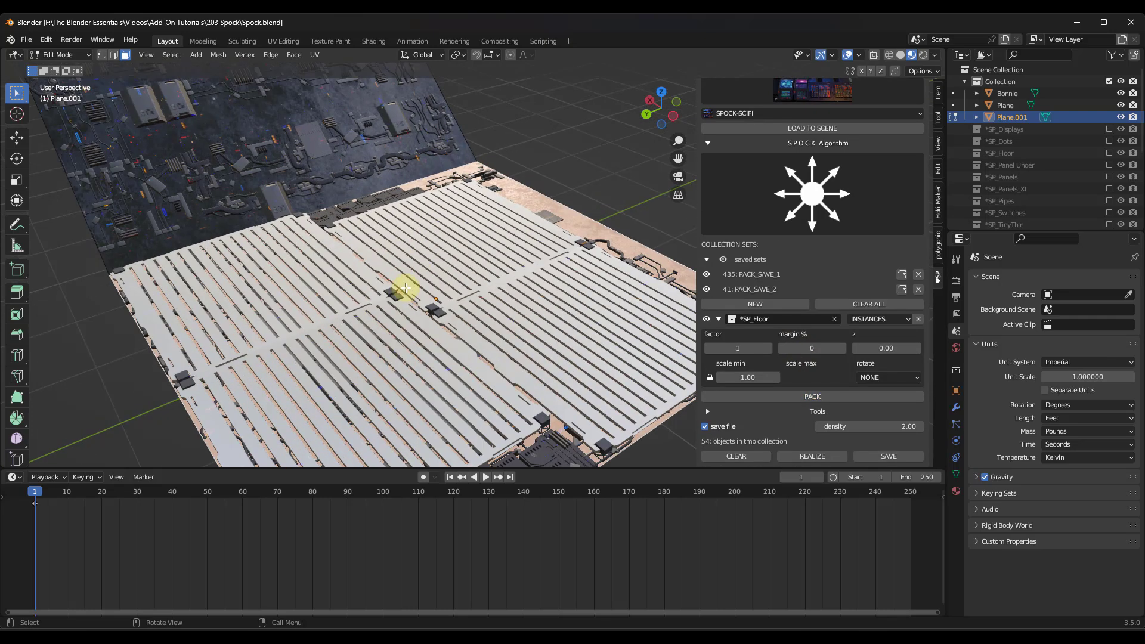
scroll(403, 286, down, 1)
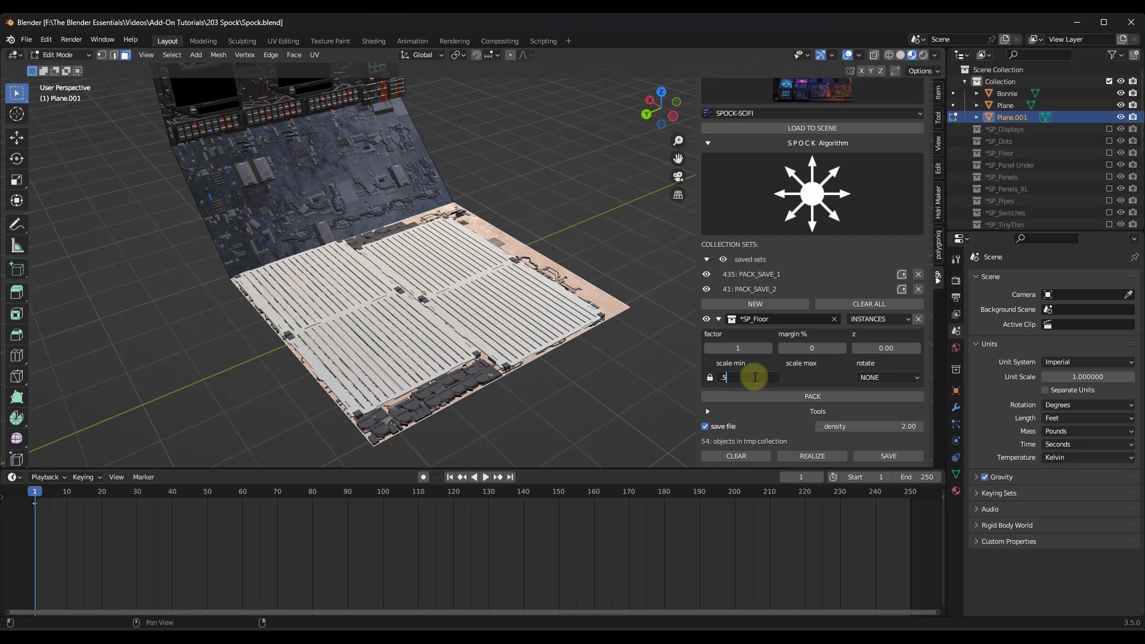
click(809, 397)
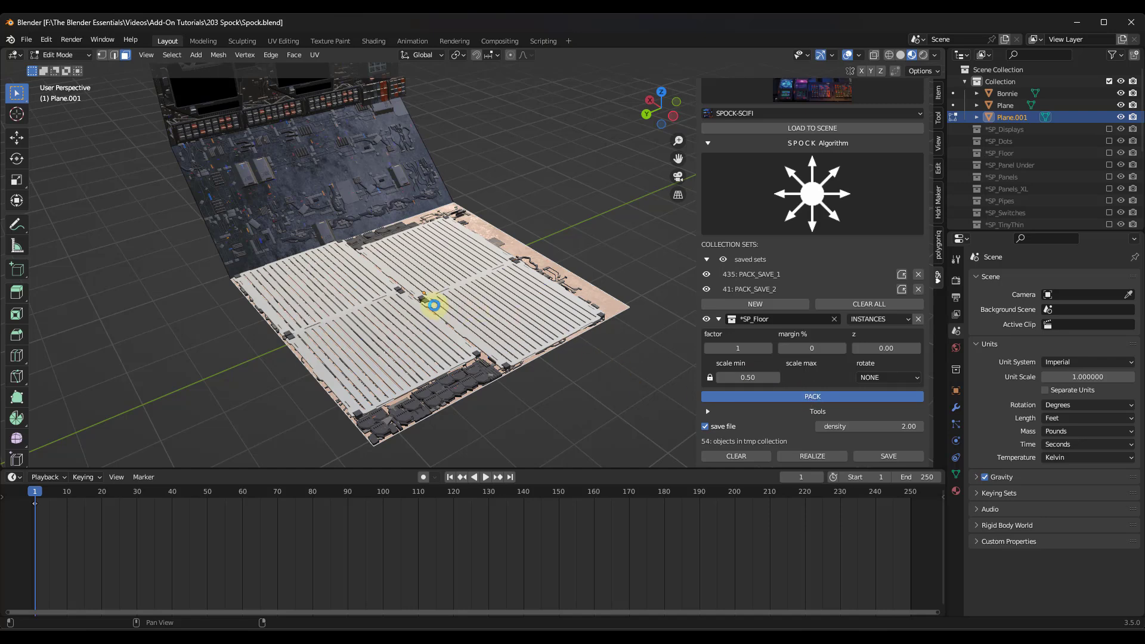
Switch the *SP_Floor set to FILL with z 0.10, set the density to 1.00 and repack the floor face.
click(862, 320)
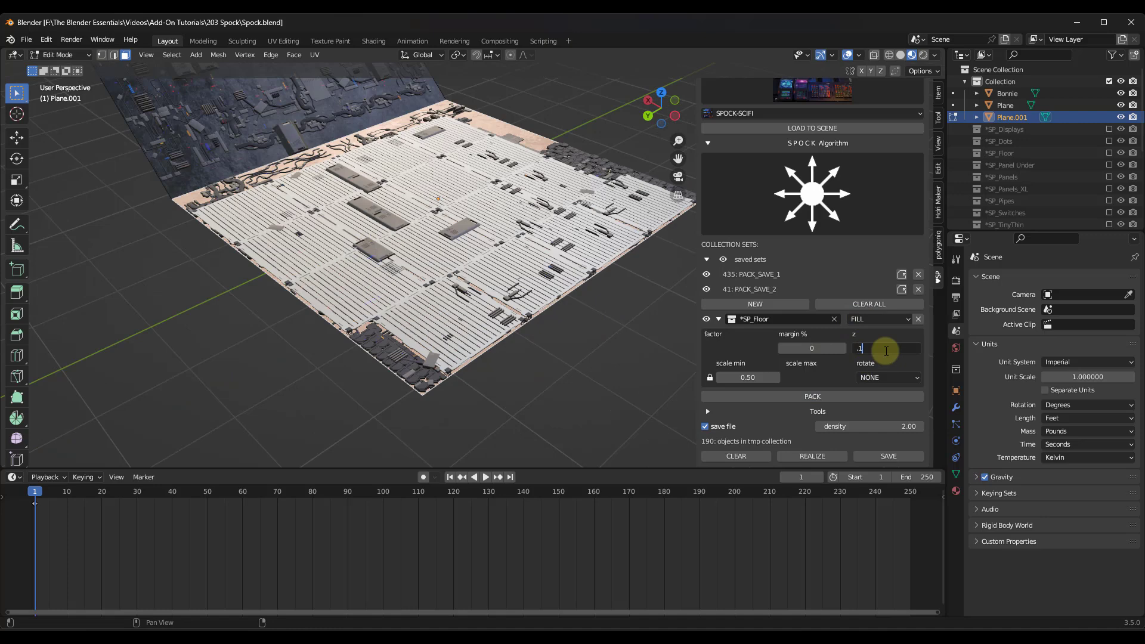
click(821, 392)
click(818, 392)
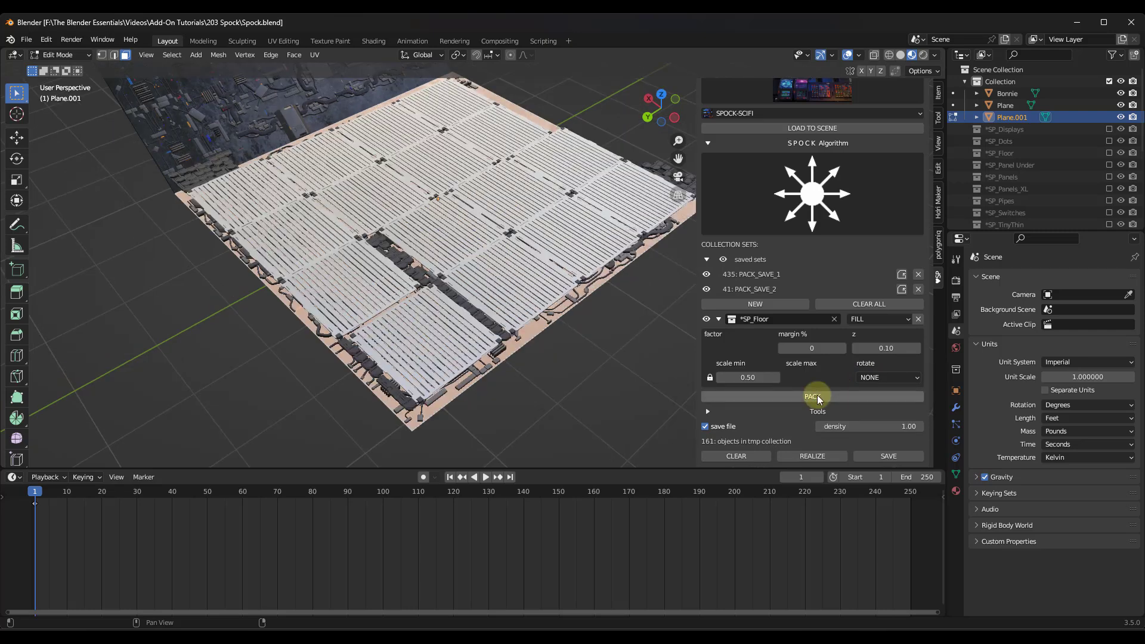
click(813, 397)
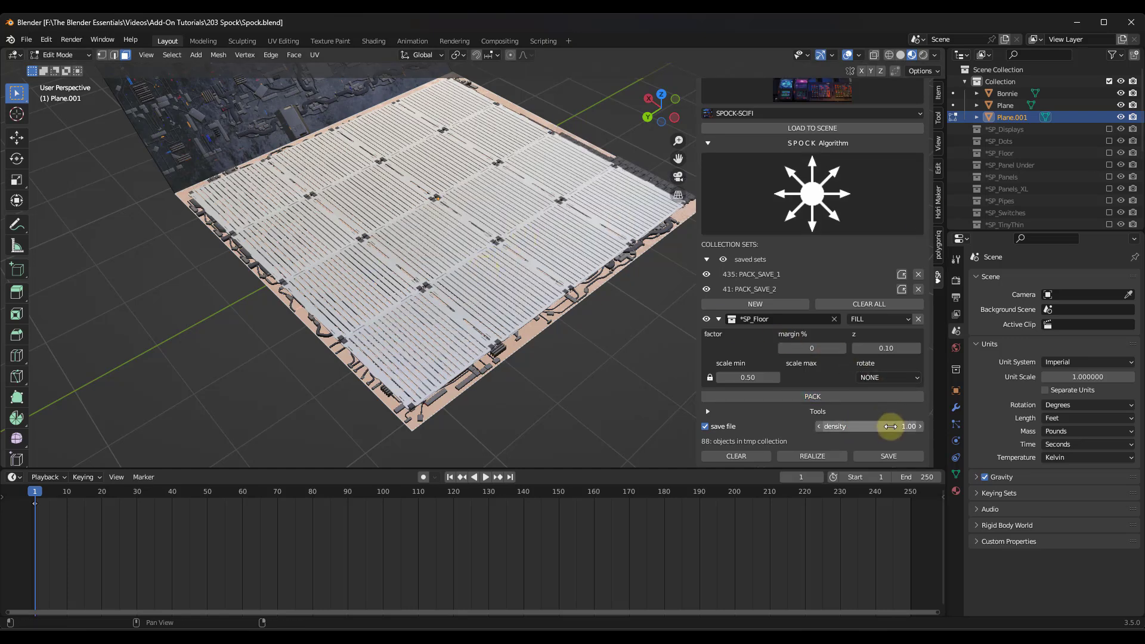
Inspect the floor tiles together with the detailed angled face and the upright display wall.
middle_drag(519, 284, 349, 177)
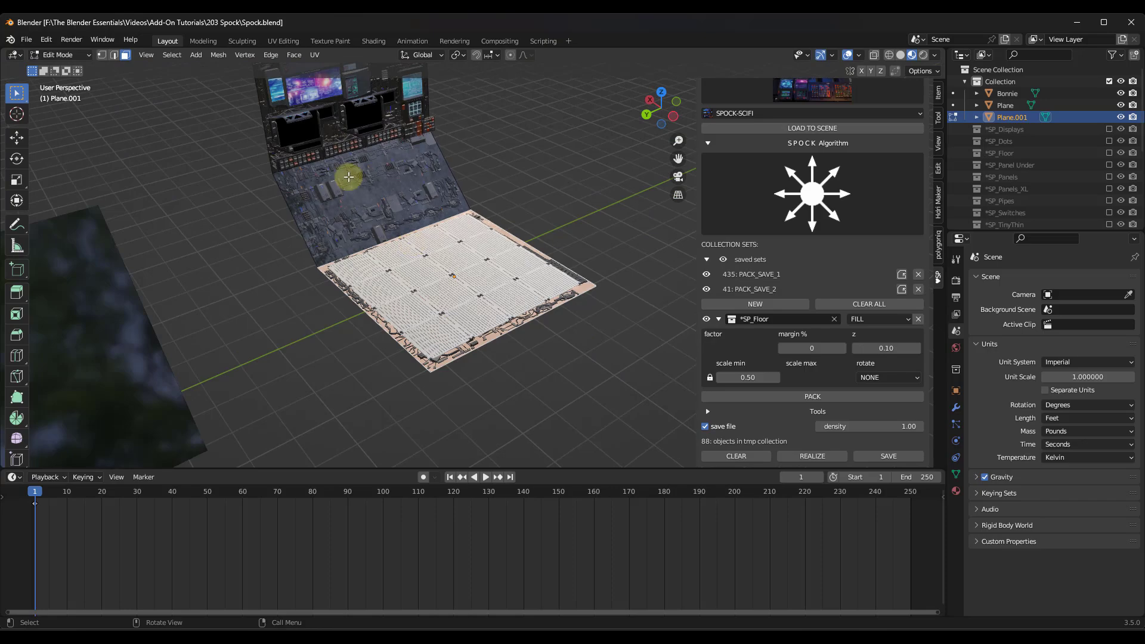
scroll(349, 178, up, 5)
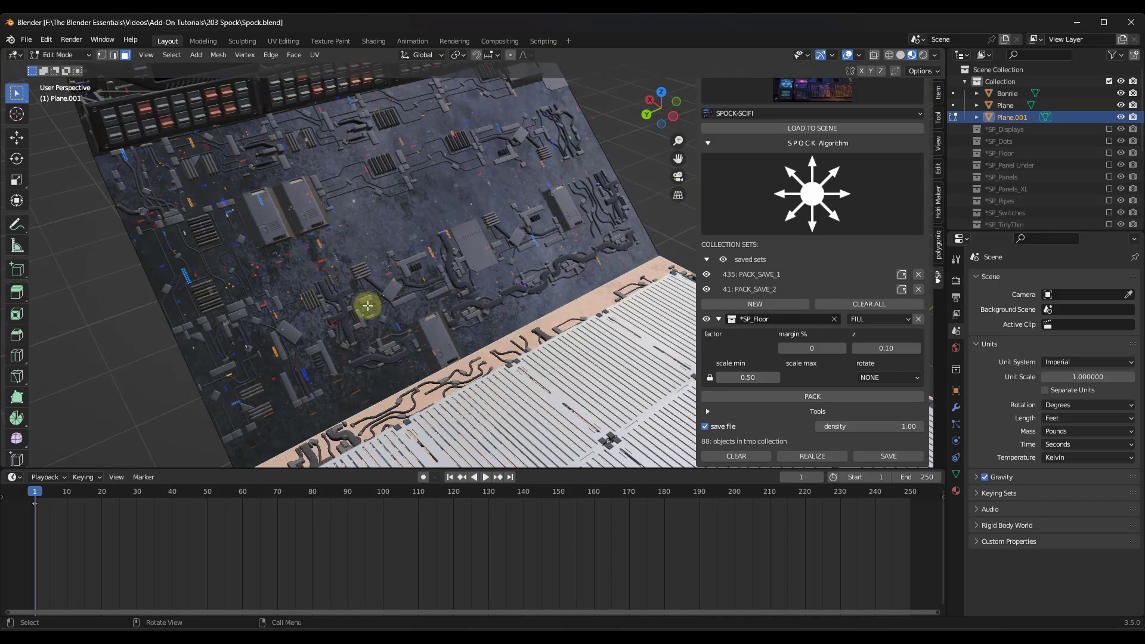
scroll(376, 299, down, 7)
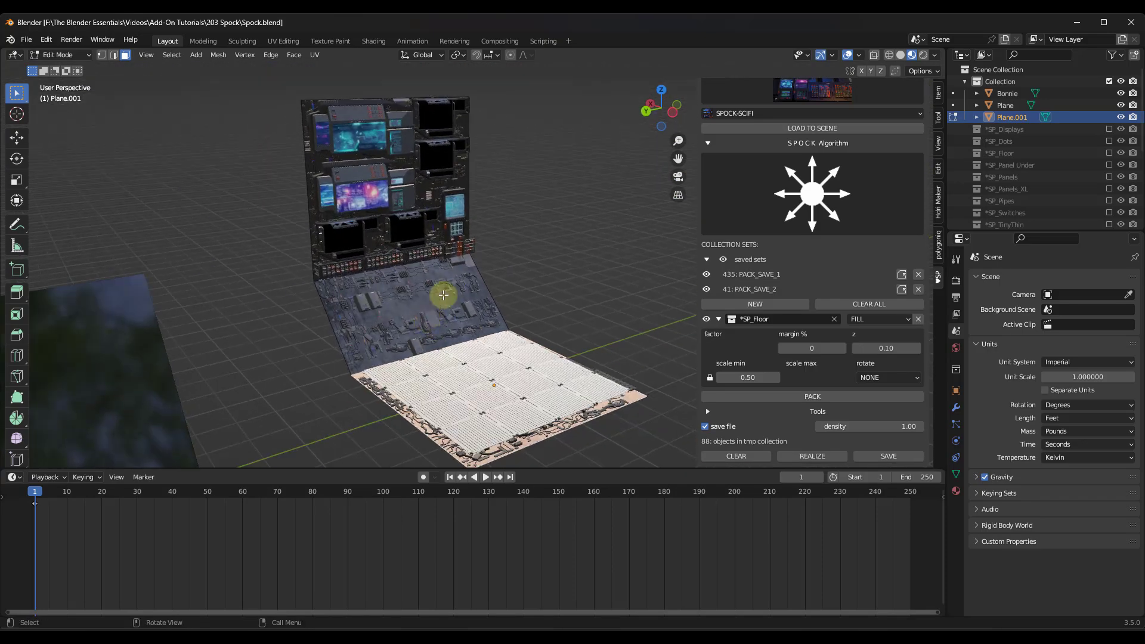
scroll(394, 248, down, 2)
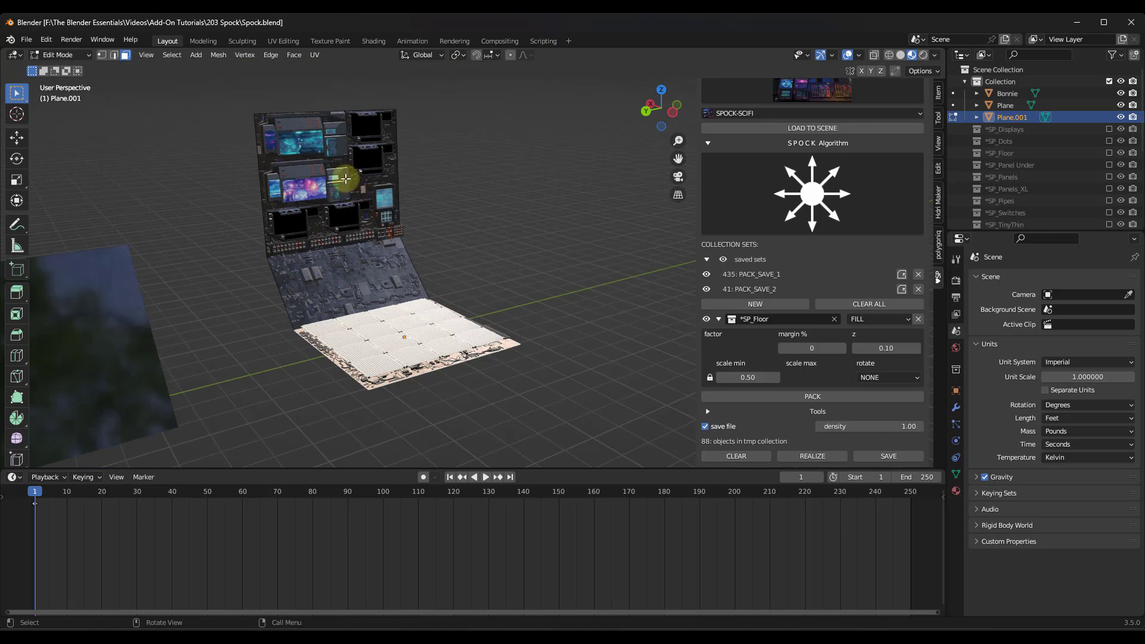
scroll(355, 176, up, 2)
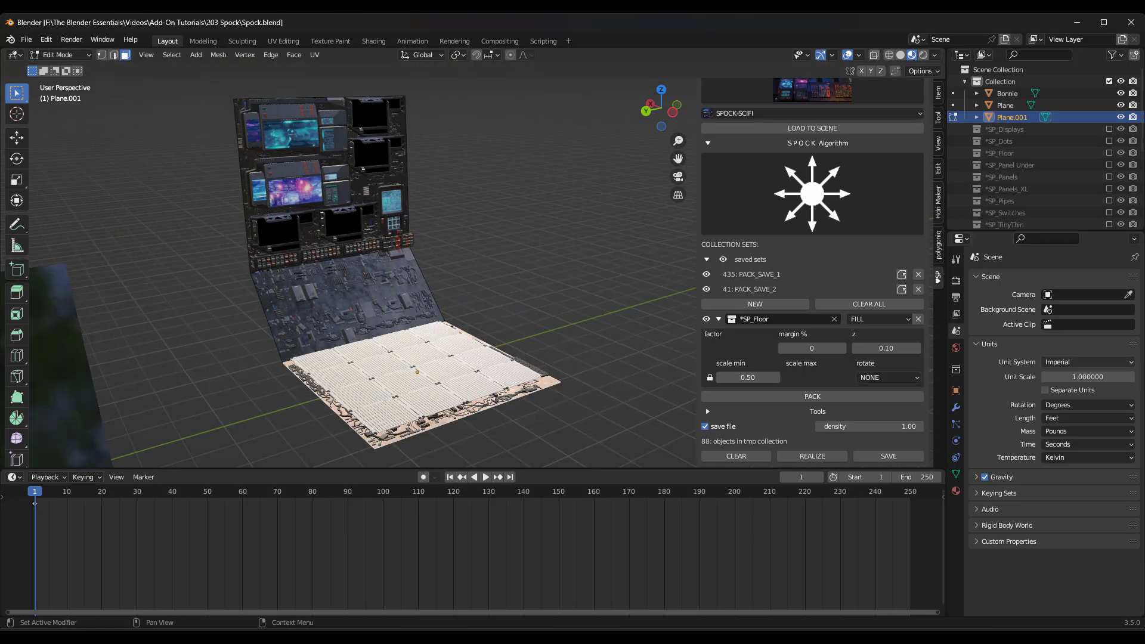